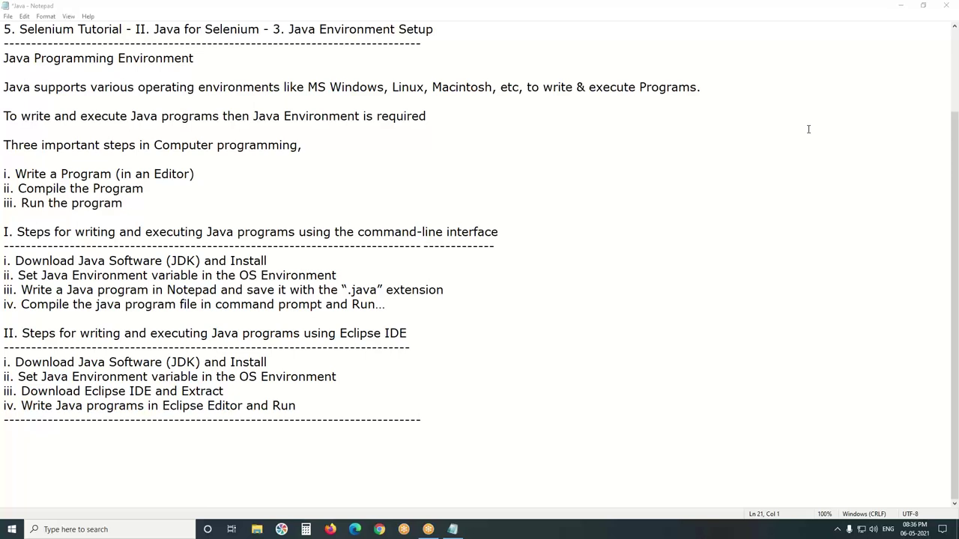
- Minimize the Java notes, create a new text document on the desktop and open it for editing
{"action": "left_click", "coordinate": [901, 6]}
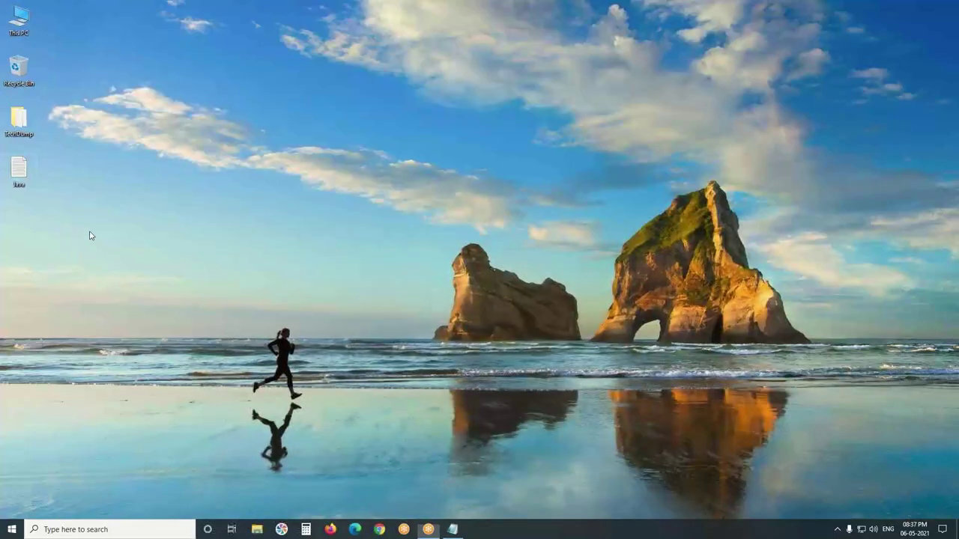
{"action": "right_click", "coordinate": [90, 233]}
{"action": "mouse_move", "coordinate": [130, 317]}
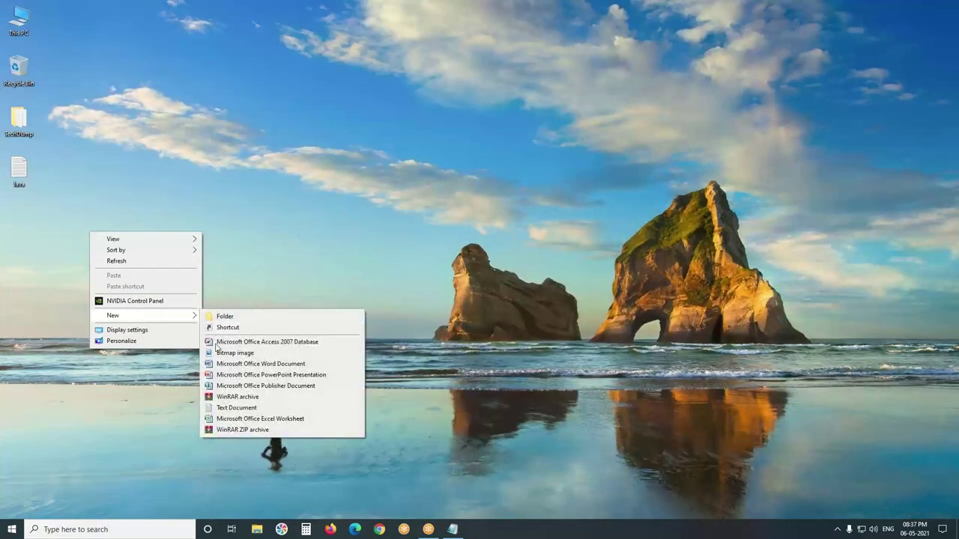
{"action": "left_click", "coordinate": [232, 409]}
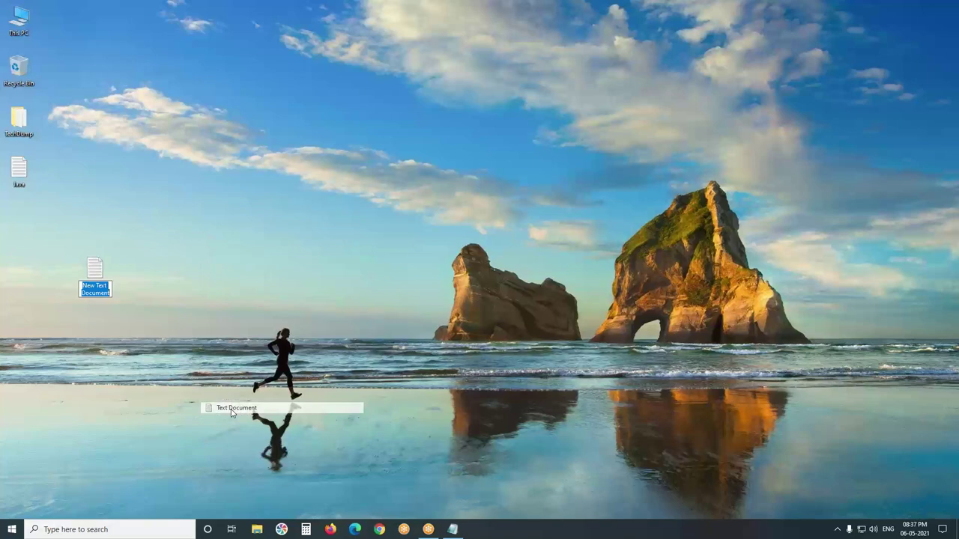
{"action": "left_click", "coordinate": [104, 274]}
{"action": "double_click", "coordinate": [104, 274]}
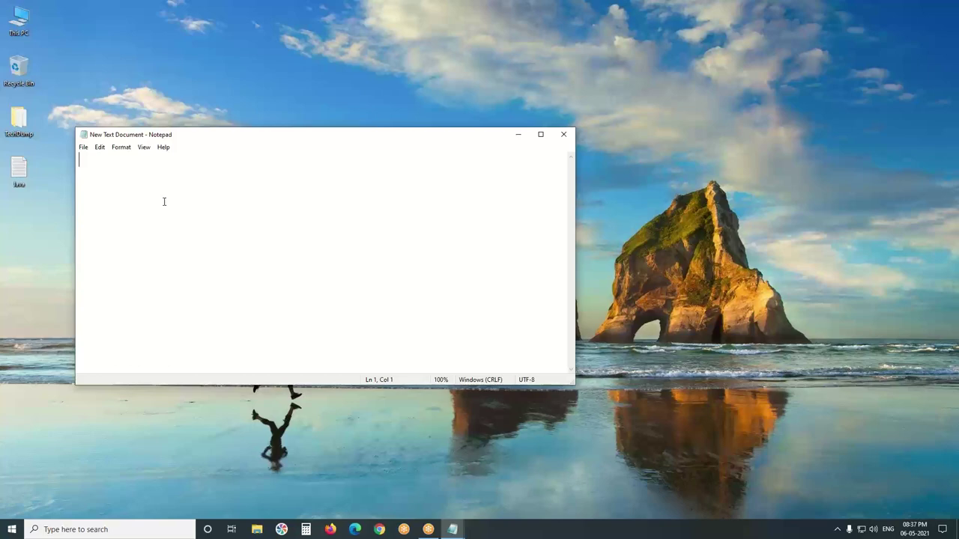
- Write the one-line script MsgBox "Hello VBScript" in the empty document, correcting the lowercase b to a capital
{"action": "type", "text": "Msg"}
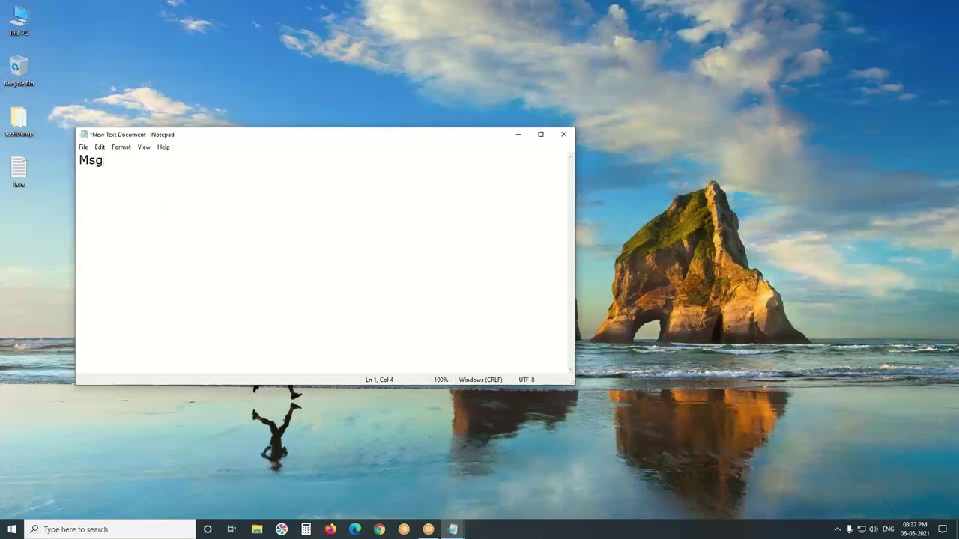
{"action": "type", "text": "Box \"Hello VbS"}
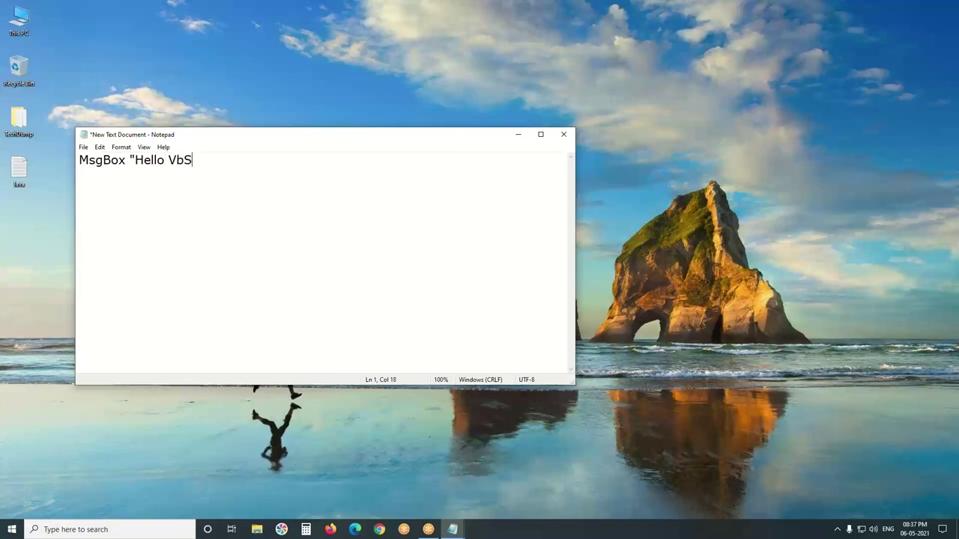
{"action": "type", "text": "cript\""}
{"action": "key", "text": "Left"}
{"action": "key", "text": "Left"}
{"action": "key", "text": "Left"}
{"action": "key", "text": "Left"}
{"action": "key", "text": "Left"}
{"action": "key", "text": "Left"}
{"action": "key", "text": "Left"}
{"action": "key", "text": "Left"}
{"action": "key", "text": "shift+Right"}
{"action": "type", "text": "B"}
- Save the script to the Desktop as samplae.vbs and close the document
{"action": "left_click", "coordinate": [85, 147]}
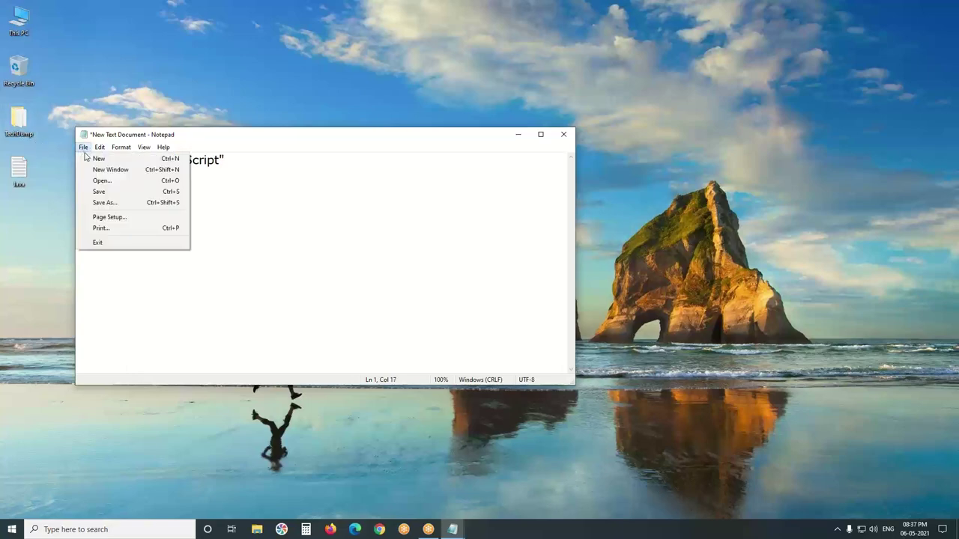
{"action": "left_click", "coordinate": [114, 207]}
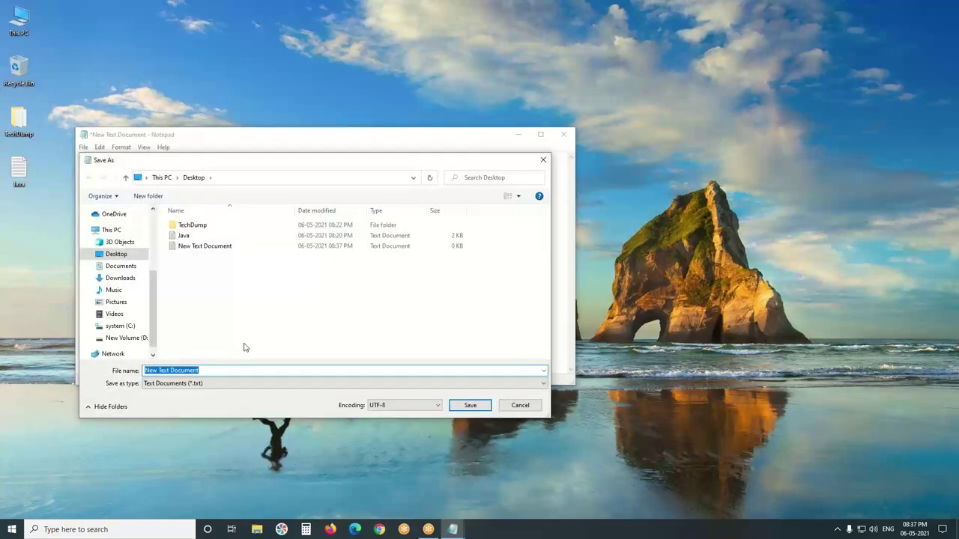
{"action": "type", "text": "samp"}
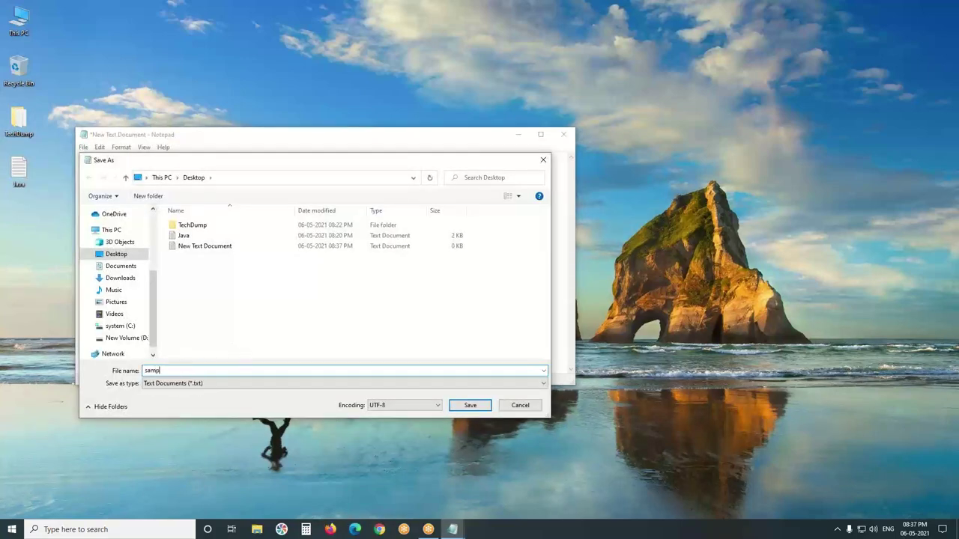
{"action": "type", "text": "lae.vbs"}
{"action": "scroll", "coordinate": [154, 243], "scroll_direction": "up", "scroll_amount": 4}
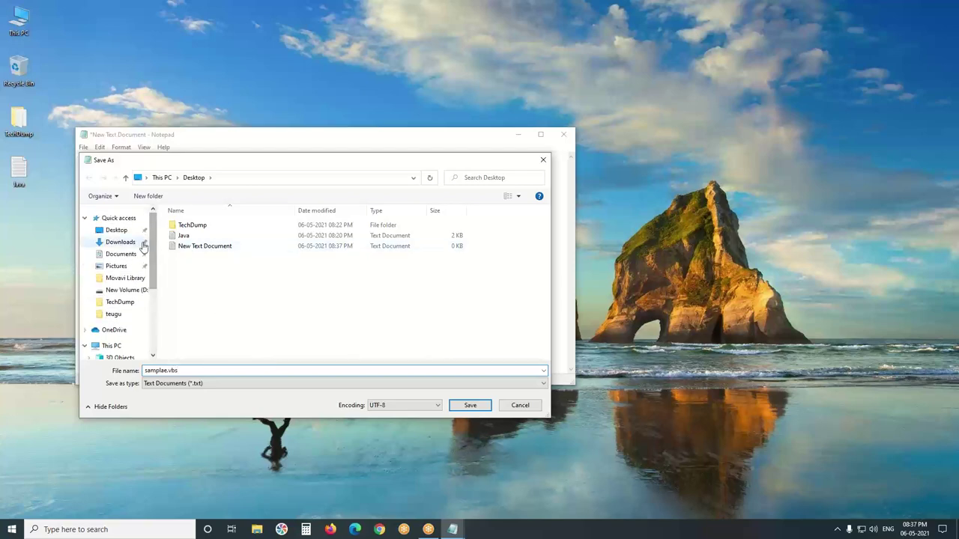
{"action": "left_click", "coordinate": [119, 230]}
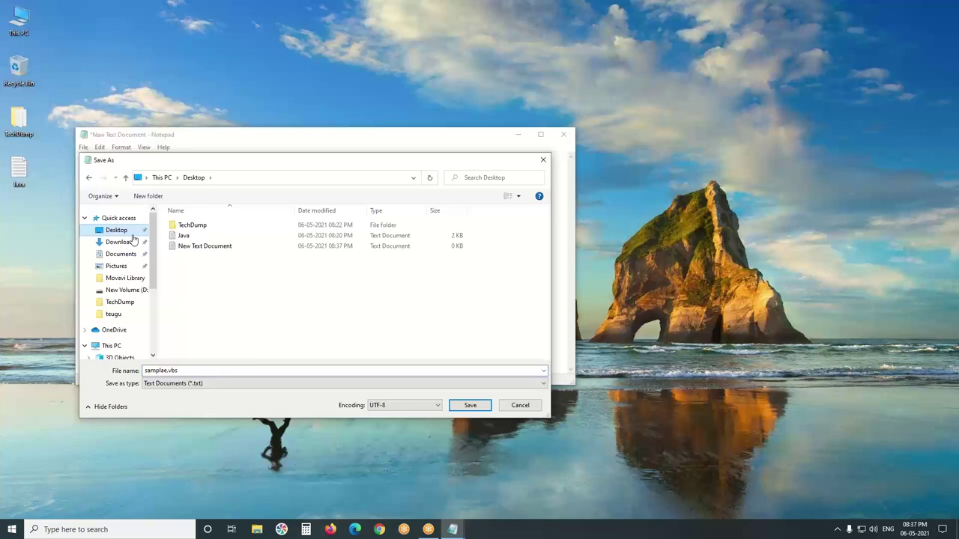
{"action": "left_click", "coordinate": [467, 406]}
{"action": "left_click", "coordinate": [563, 134]}
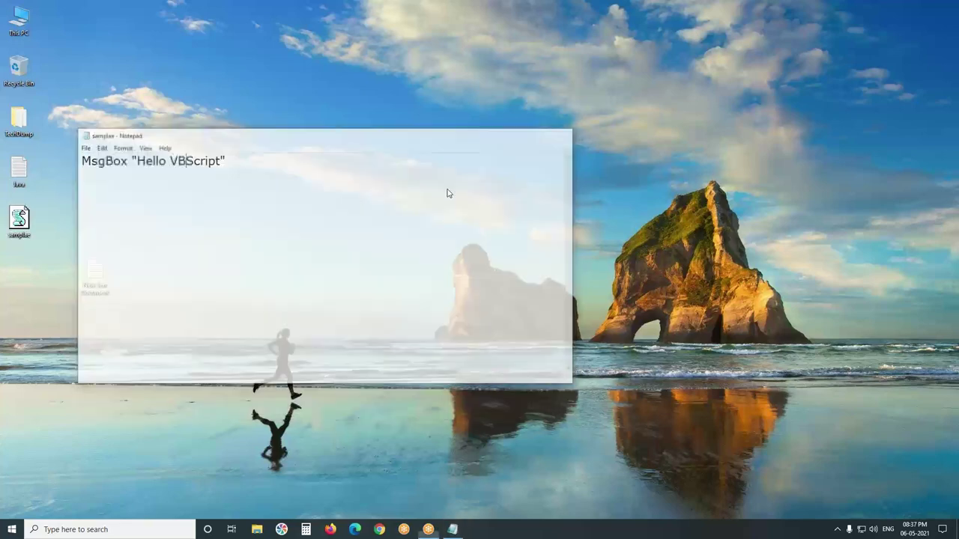
- Delete the empty New Text Document from the desktop, then run the samplae script and dismiss its message box
{"action": "right_click", "coordinate": [100, 270]}
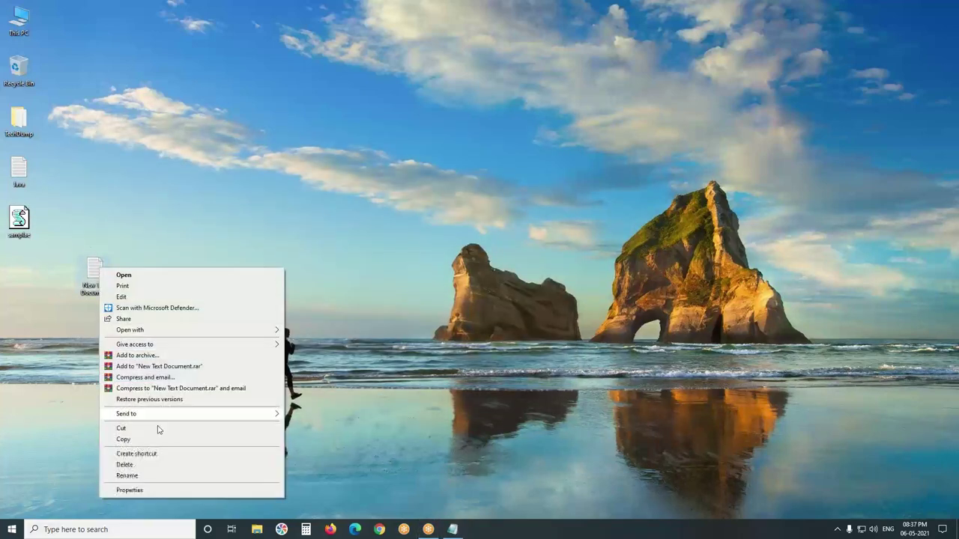
{"action": "left_click", "coordinate": [150, 466]}
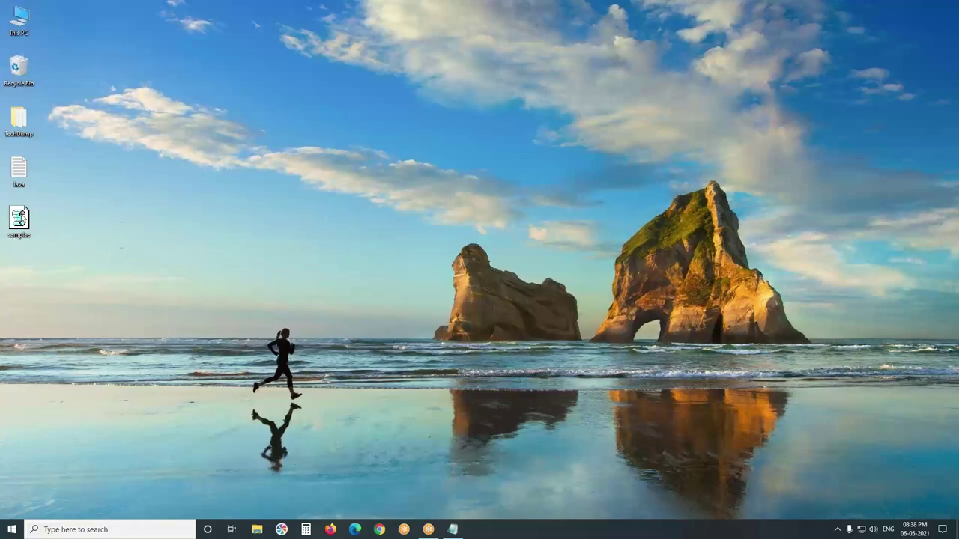
{"action": "double_click", "coordinate": [22, 218]}
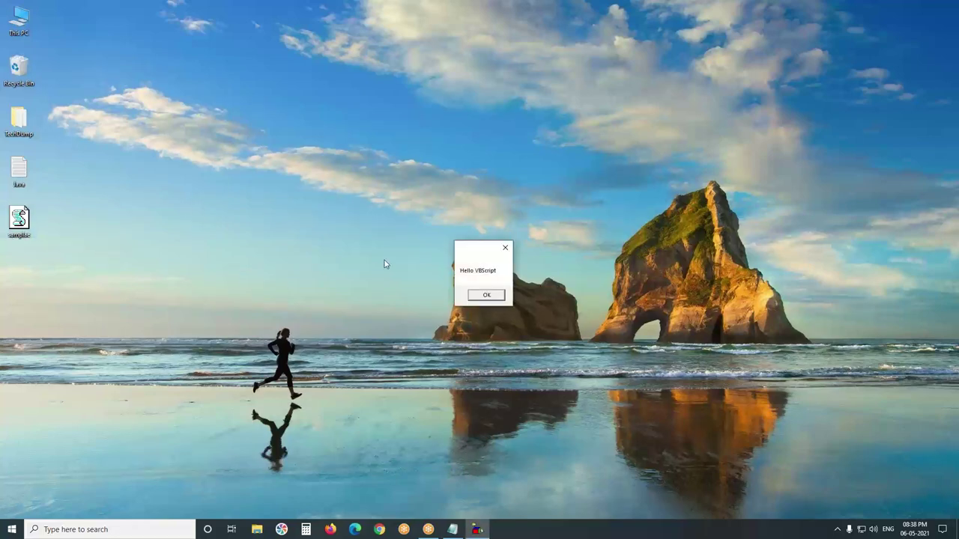
{"action": "left_click", "coordinate": [506, 250]}
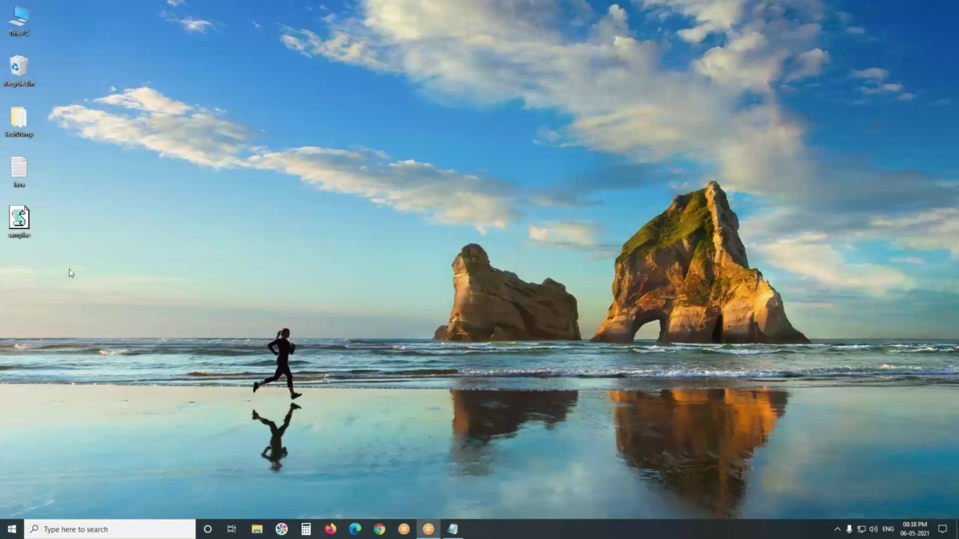
- Delete the samplae script from the desktop and bring the Java notes back up
{"action": "right_click", "coordinate": [23, 227]}
{"action": "left_click", "coordinate": [48, 435]}
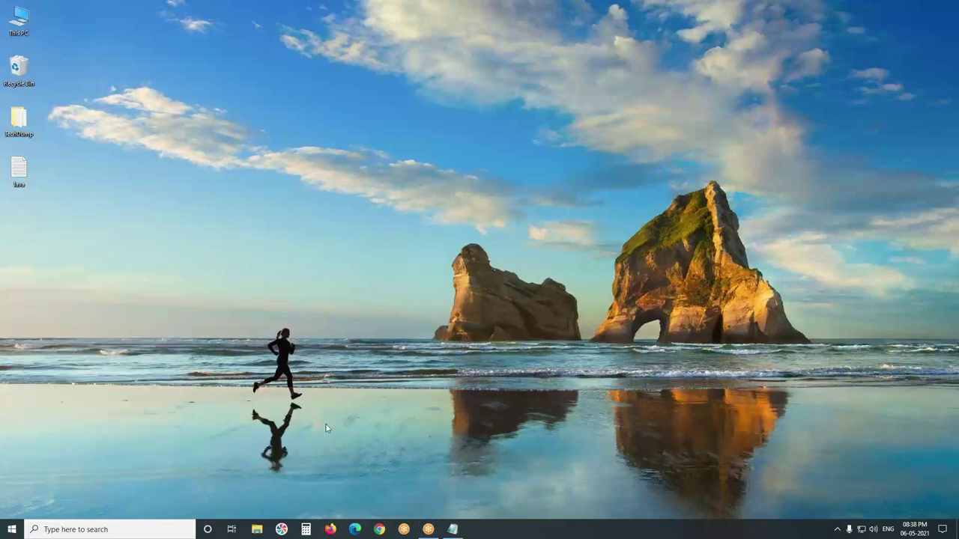
{"action": "mouse_move", "coordinate": [426, 529]}
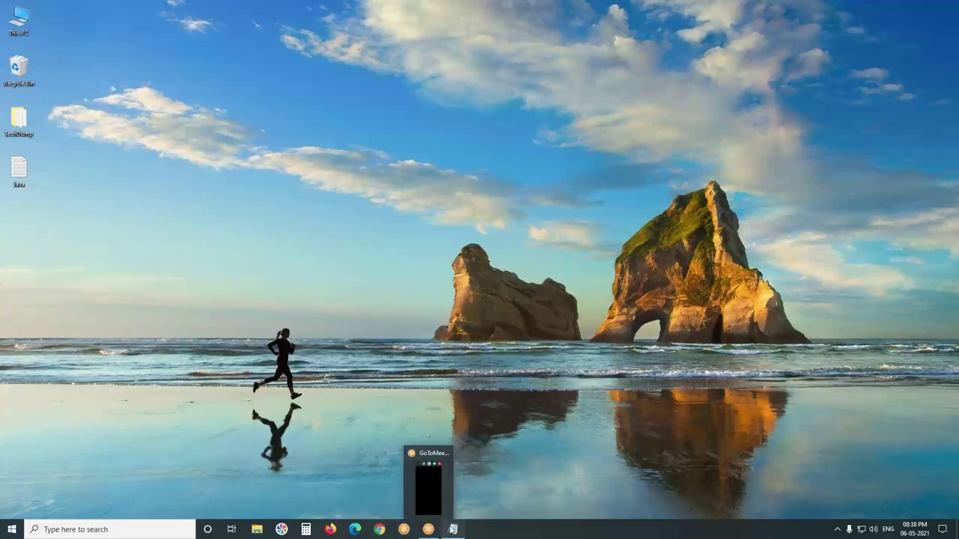
{"action": "left_click", "coordinate": [452, 529]}
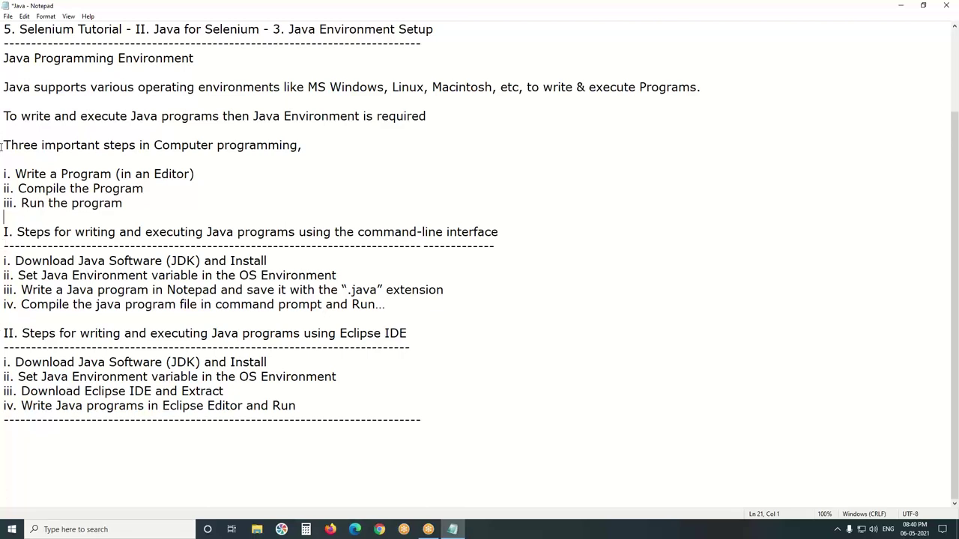
- Review the three important steps in computer programming, highlighting the heading and the write, compile and run lines in turn
{"action": "left_click_drag", "start_coordinate": [2, 146], "coordinate": [2, 155]}
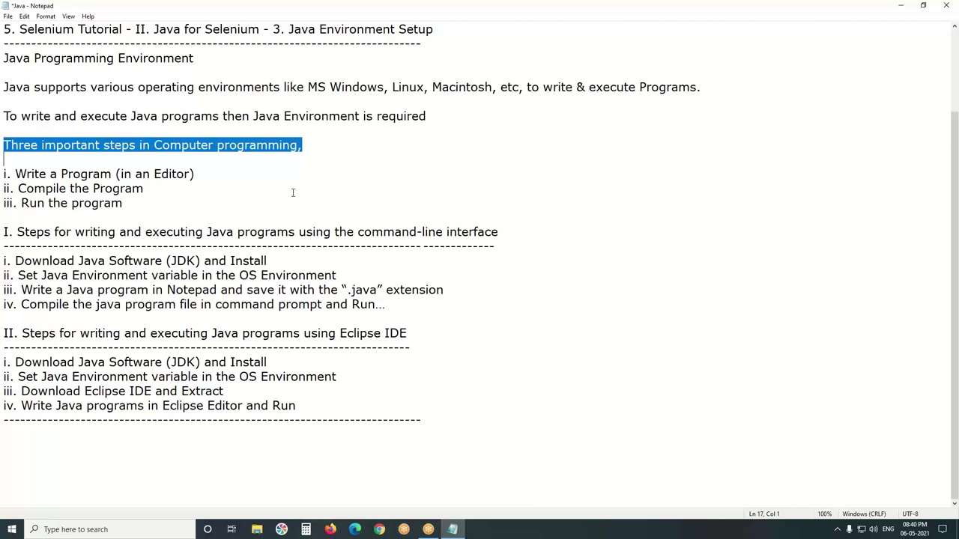
{"action": "left_click", "coordinate": [3, 176]}
{"action": "left_click_drag", "start_coordinate": [3, 176], "coordinate": [3, 187]}
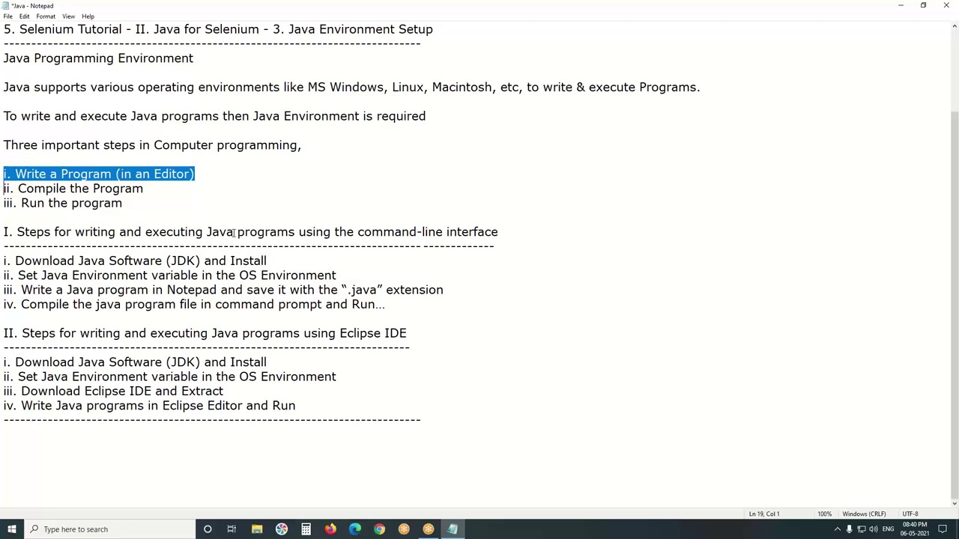
{"action": "left_click_drag", "start_coordinate": [3, 193], "coordinate": [2, 203]}
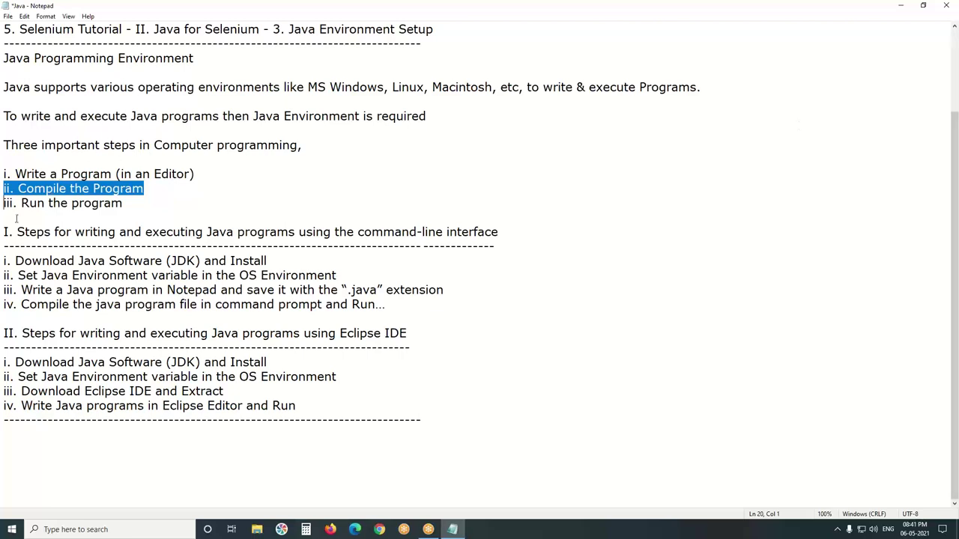
{"action": "left_click_drag", "start_coordinate": [3, 203], "coordinate": [142, 206]}
{"action": "left_click", "coordinate": [147, 206]}
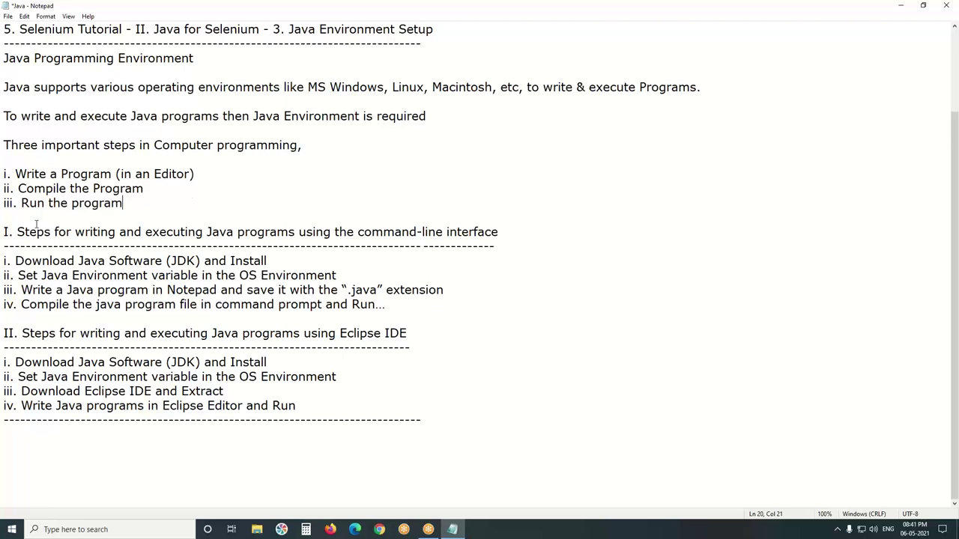
- Highlight the headings of sections I and II to compare the command-line and Eclipse IDE ways of running Java programs
{"action": "left_click_drag", "start_coordinate": [3, 232], "coordinate": [336, 234]}
{"action": "key", "text": "Home"}
{"action": "key", "text": "shift+End"}
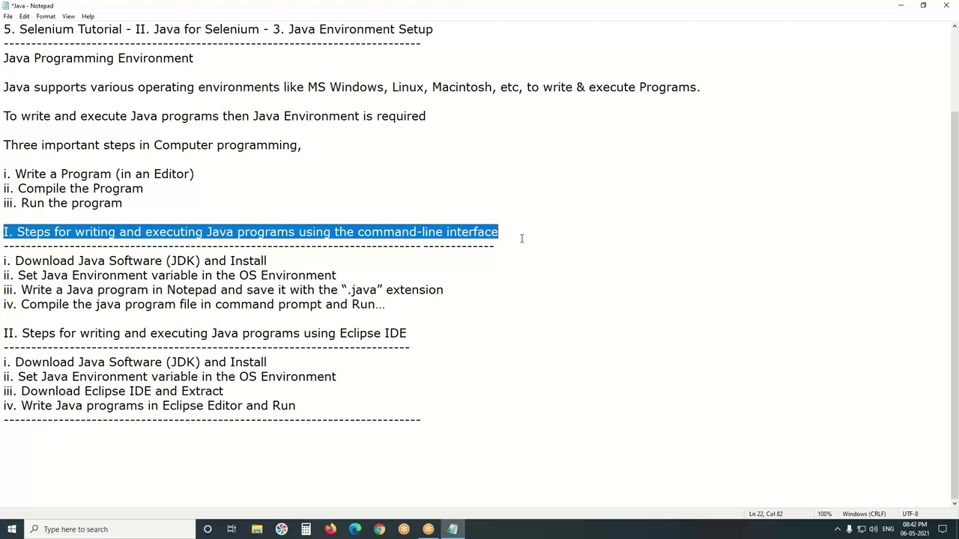
{"action": "left_click", "coordinate": [521, 238]}
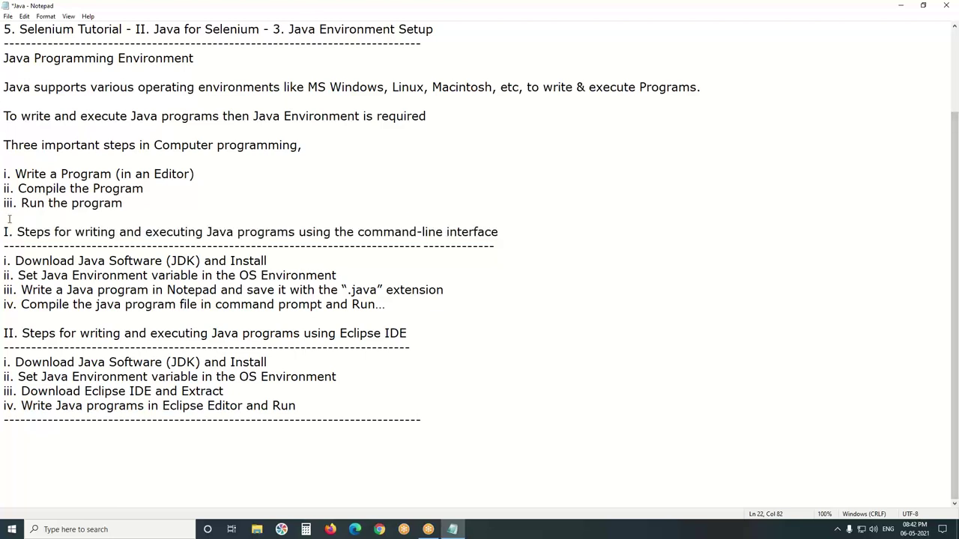
{"action": "left_click_drag", "start_coordinate": [5, 231], "coordinate": [432, 299]}
{"action": "left_click", "coordinate": [431, 299]}
{"action": "left_click_drag", "start_coordinate": [4, 333], "coordinate": [411, 337]}
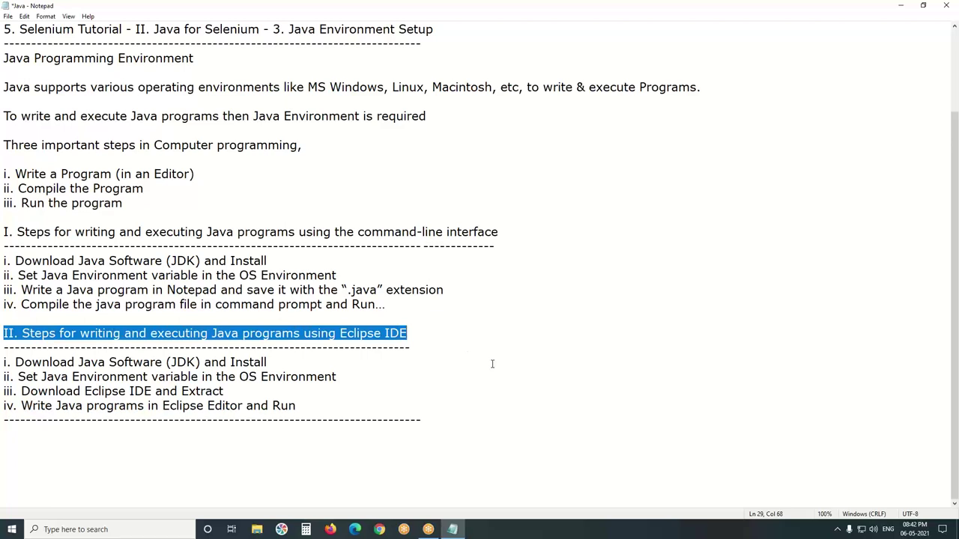
{"action": "left_click", "coordinate": [492, 364]}
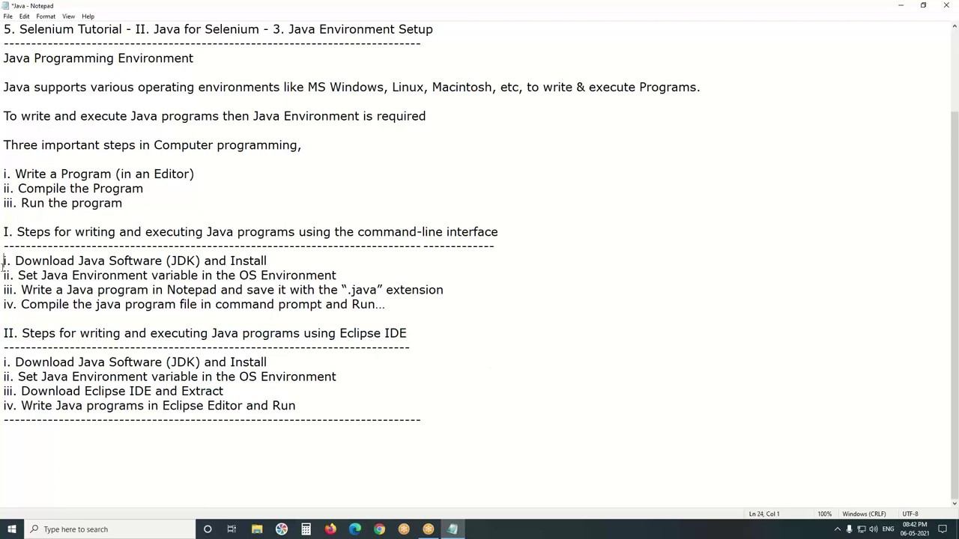
- Go through the command-line steps in section I, highlighting the JDK download, the ".java" extension and the compile line
{"action": "left_click_drag", "start_coordinate": [6, 261], "coordinate": [312, 257]}
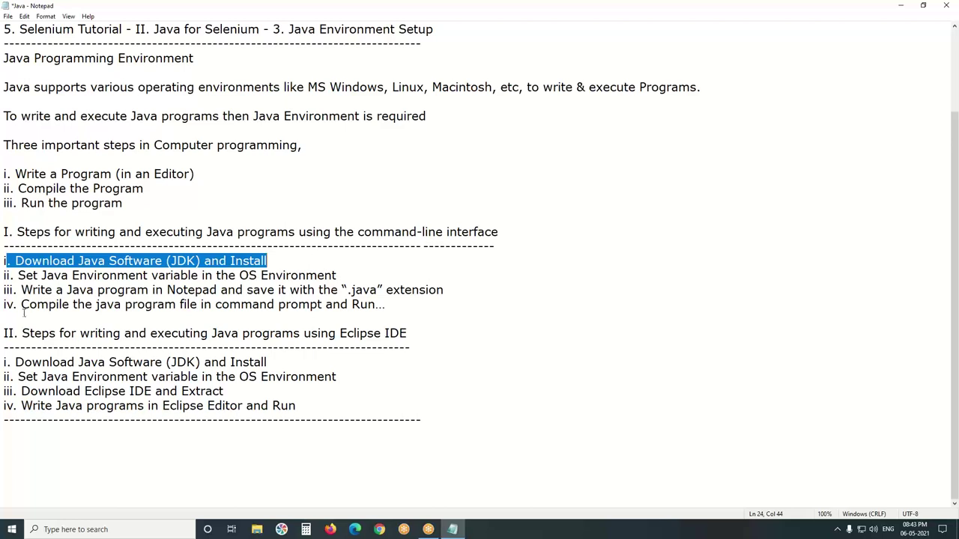
{"action": "left_click", "coordinate": [21, 290]}
{"action": "left_click_drag", "start_coordinate": [21, 290], "coordinate": [314, 293]}
{"action": "left_click", "coordinate": [387, 301]}
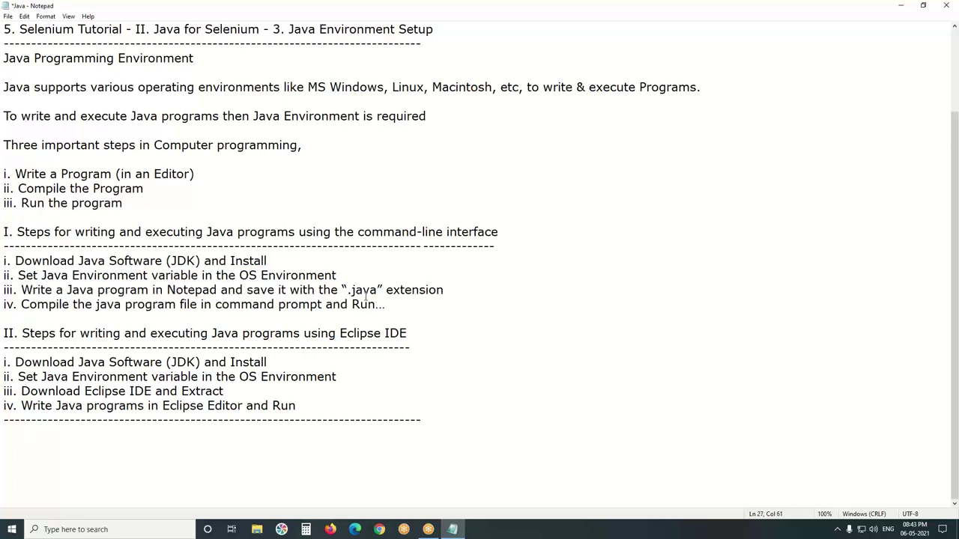
{"action": "left_click_drag", "start_coordinate": [352, 291], "coordinate": [383, 291]}
{"action": "double_click", "coordinate": [427, 296]}
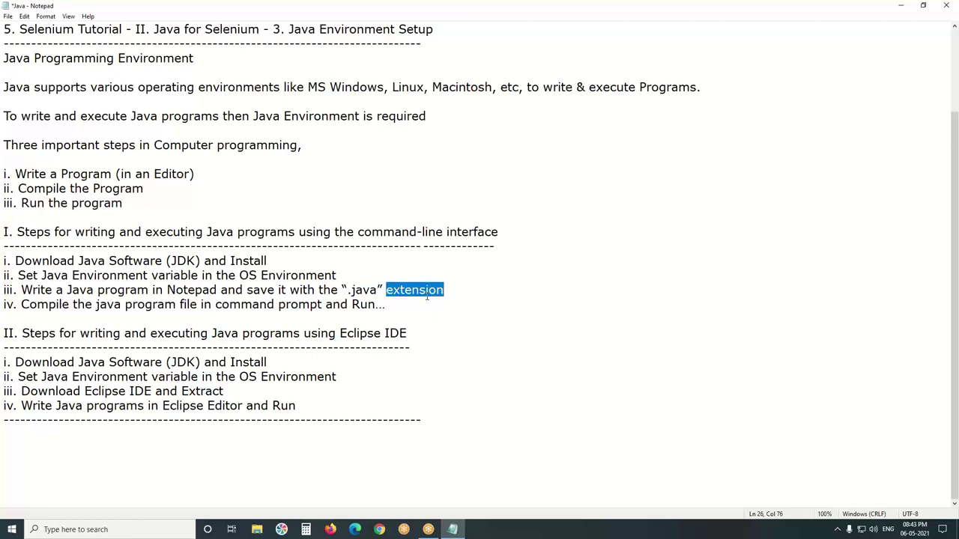
{"action": "left_click_drag", "start_coordinate": [21, 304], "coordinate": [275, 306]}
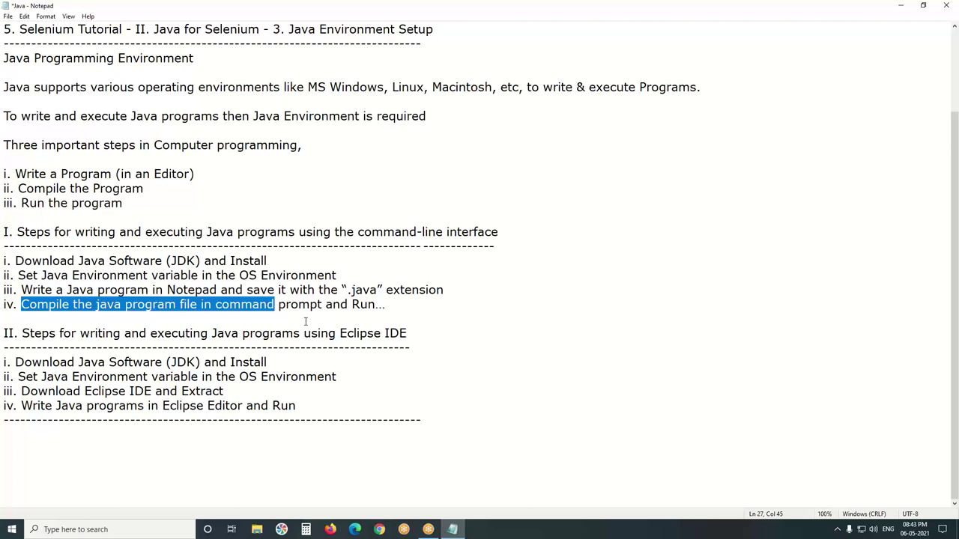
- Go through the Eclipse IDE steps in section II, highlighting each line, and highlight the JDK download line in section I
{"action": "left_click", "coordinate": [150, 333]}
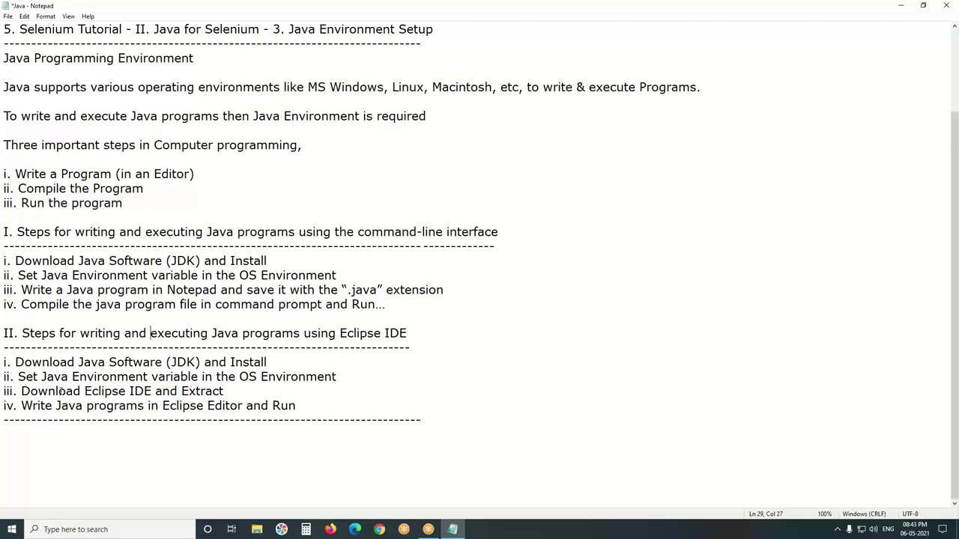
{"action": "left_click_drag", "start_coordinate": [11, 362], "coordinate": [283, 358]}
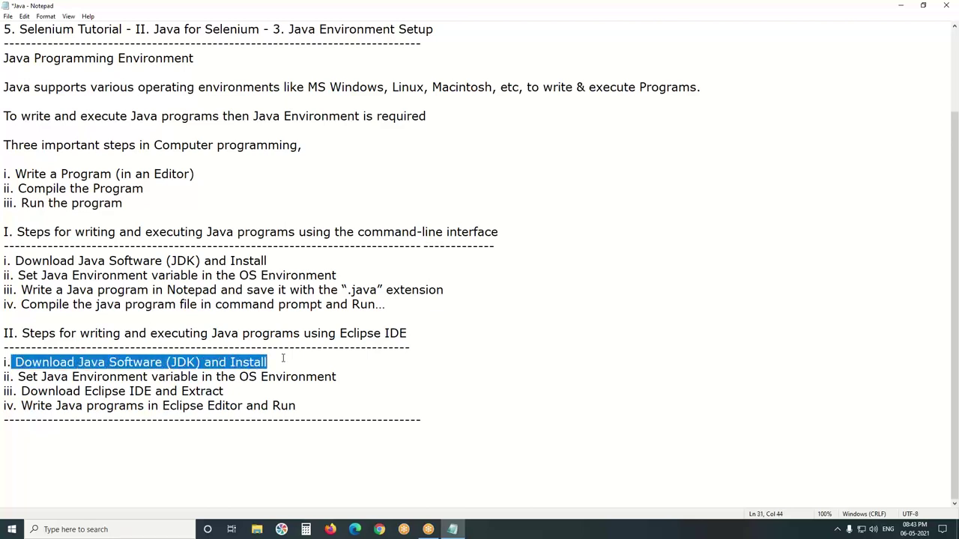
{"action": "left_click_drag", "start_coordinate": [18, 377], "coordinate": [370, 375]}
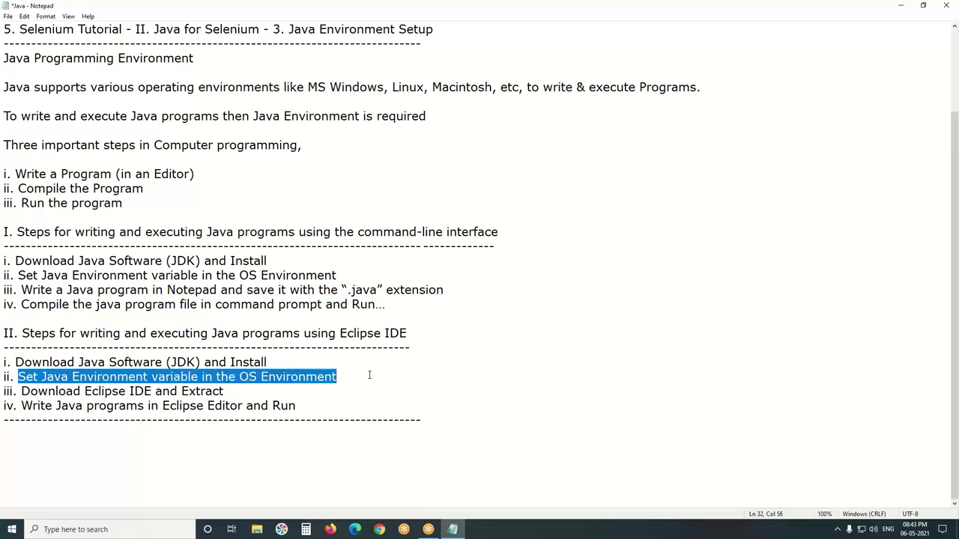
{"action": "left_click", "coordinate": [151, 391]}
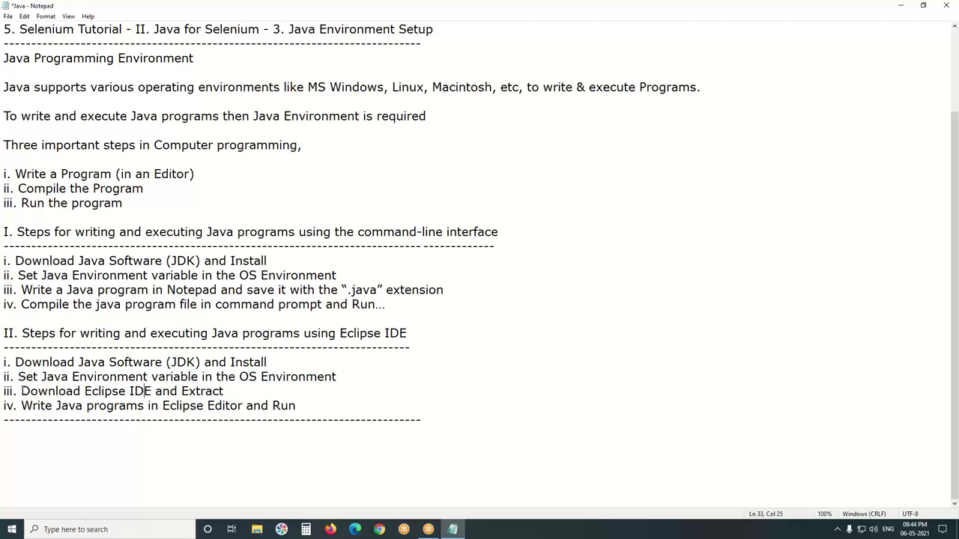
{"action": "left_click_drag", "start_coordinate": [21, 391], "coordinate": [255, 391]}
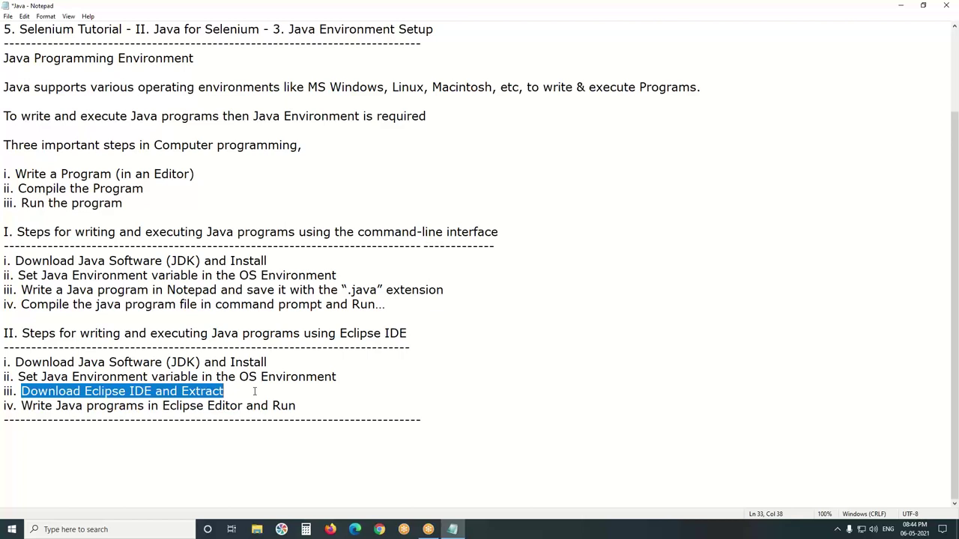
{"action": "left_click_drag", "start_coordinate": [16, 405], "coordinate": [299, 407]}
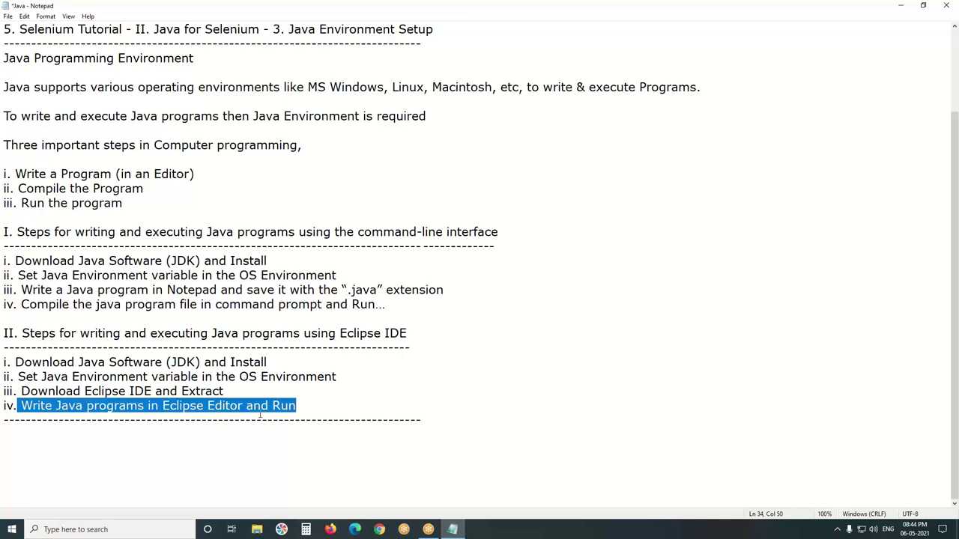
{"action": "left_click", "coordinate": [265, 423]}
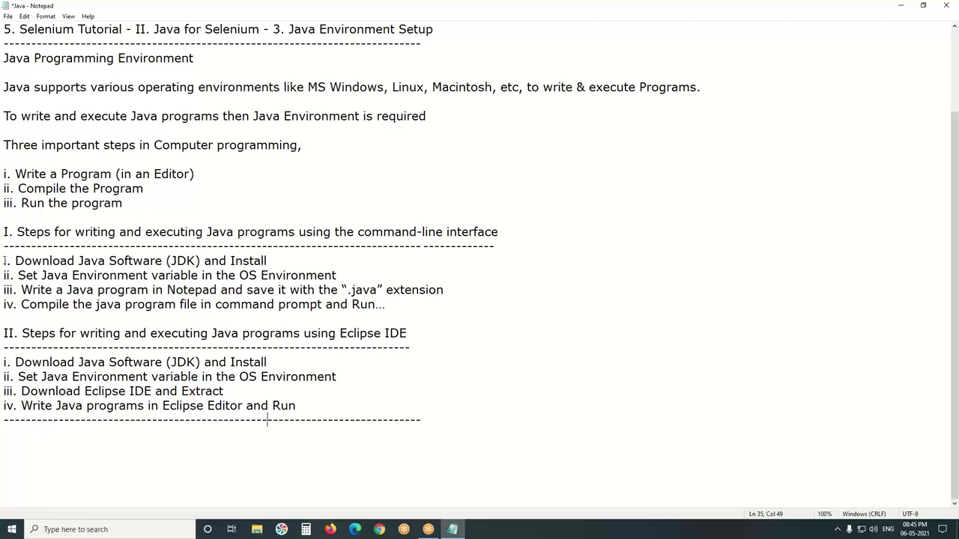
{"action": "left_click_drag", "start_coordinate": [3, 260], "coordinate": [288, 263]}
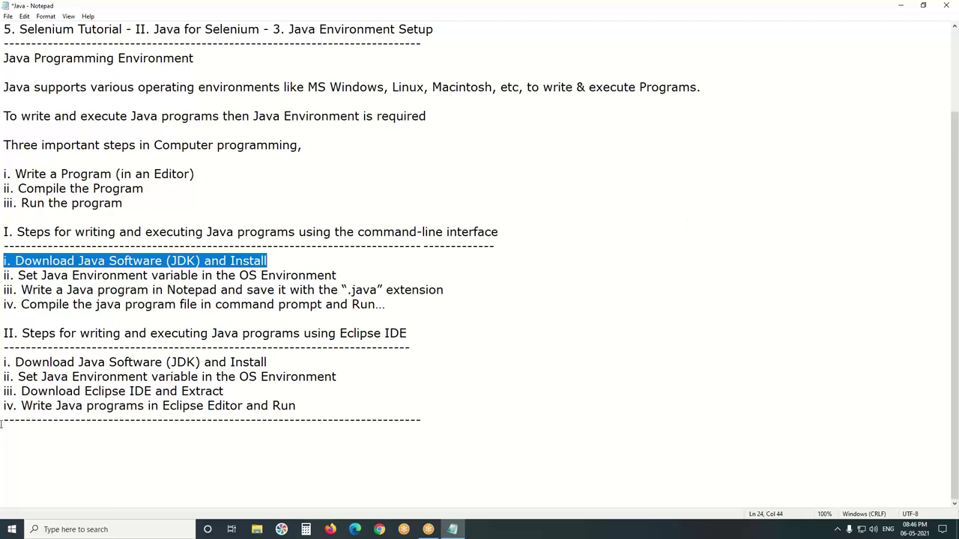
- Minimize the notes, switch to Chrome and search Google for "java download"
{"action": "left_click", "coordinate": [899, 7]}
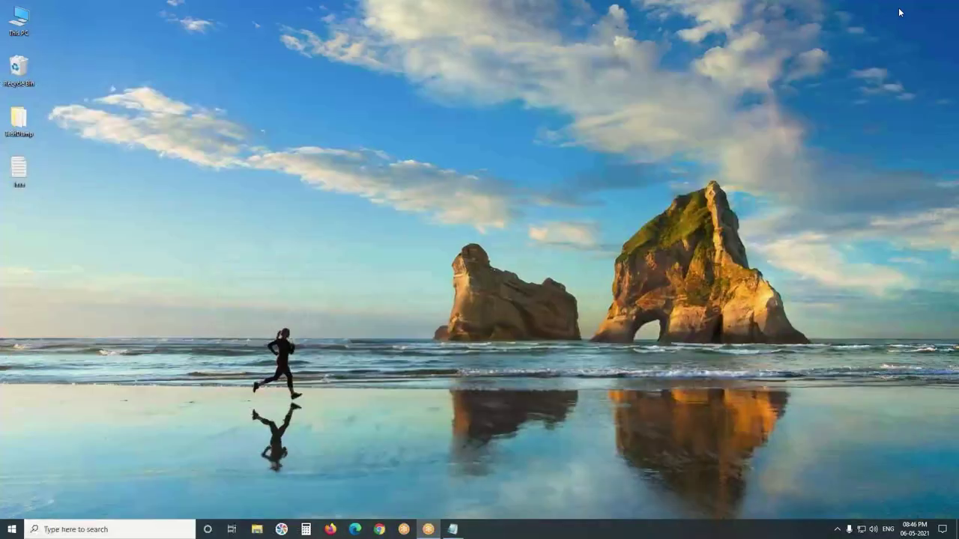
{"action": "left_click", "coordinate": [380, 530]}
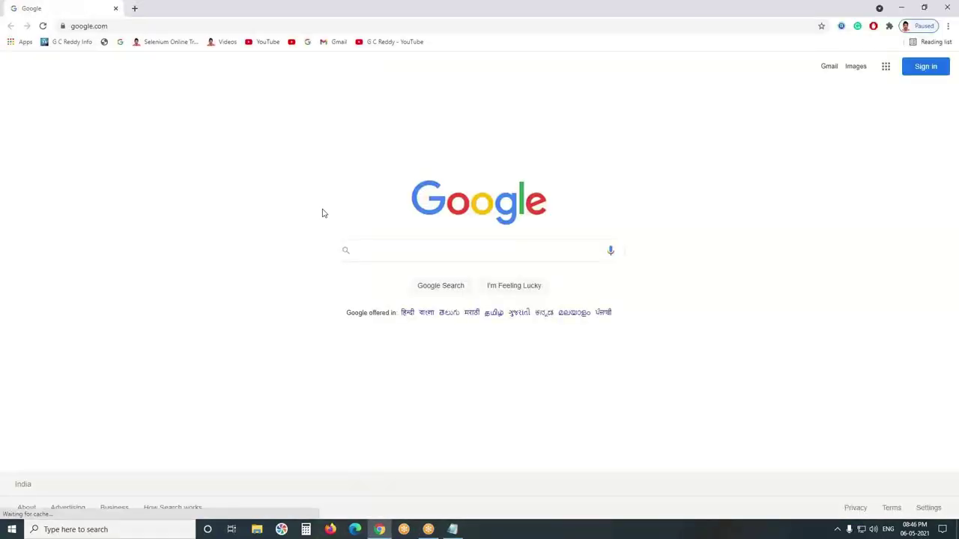
{"action": "type", "text": "j"}
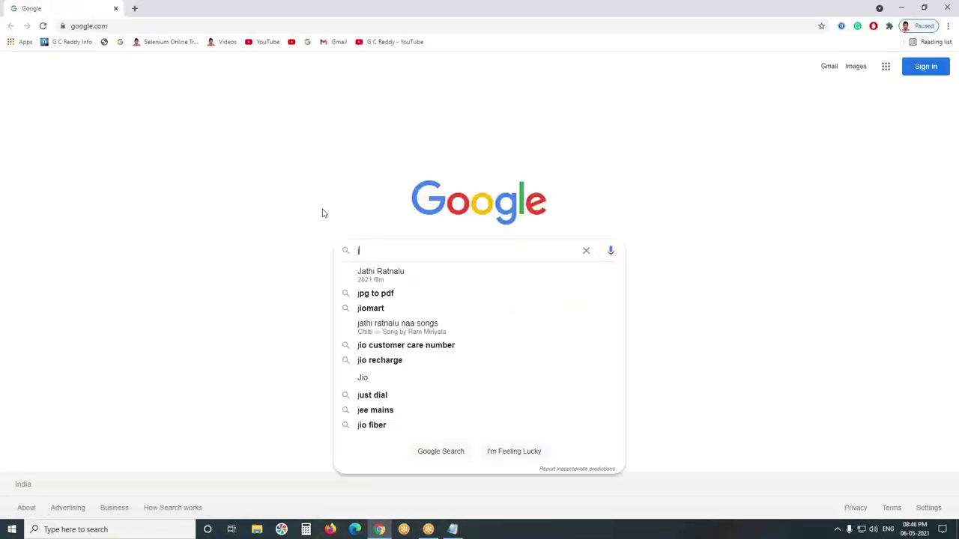
{"action": "type", "text": "ava d"}
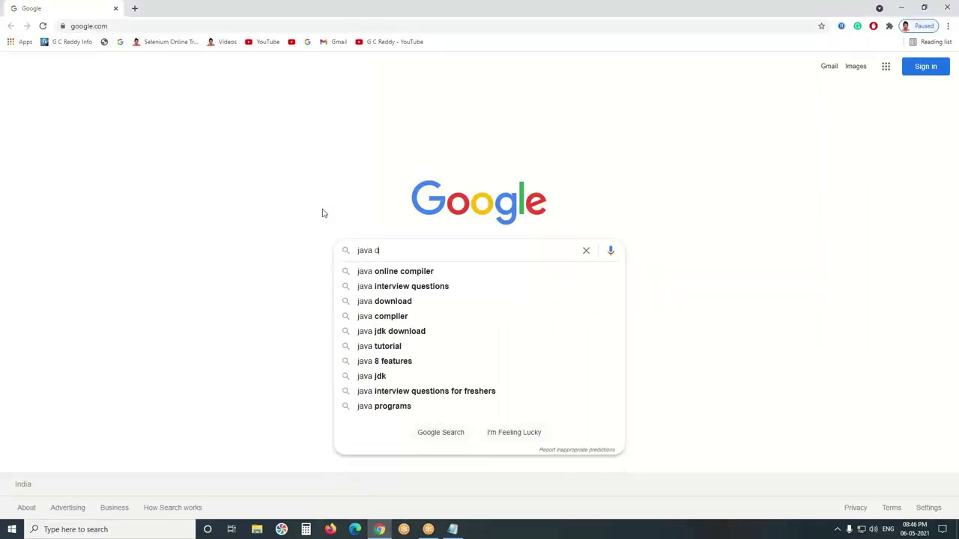
{"action": "type", "text": "own"}
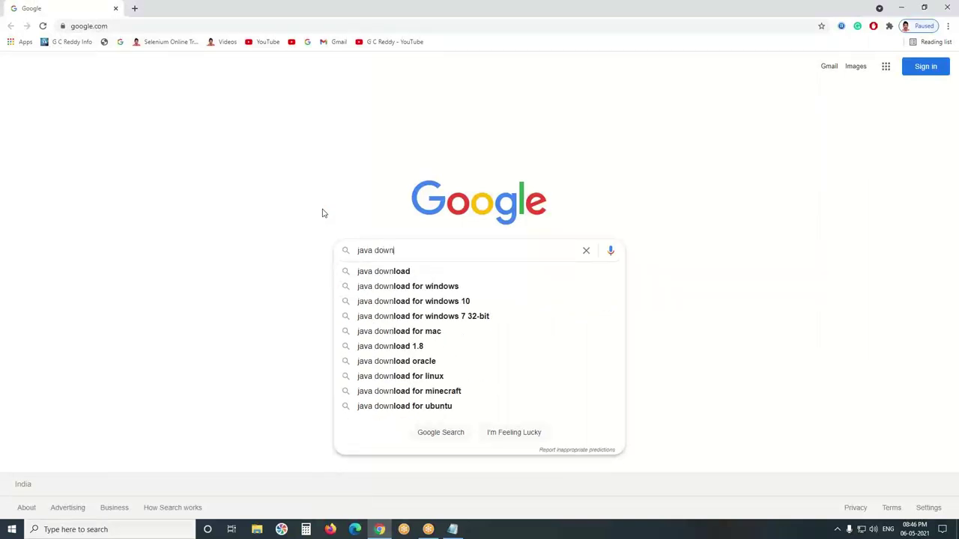
{"action": "type", "text": "load"}
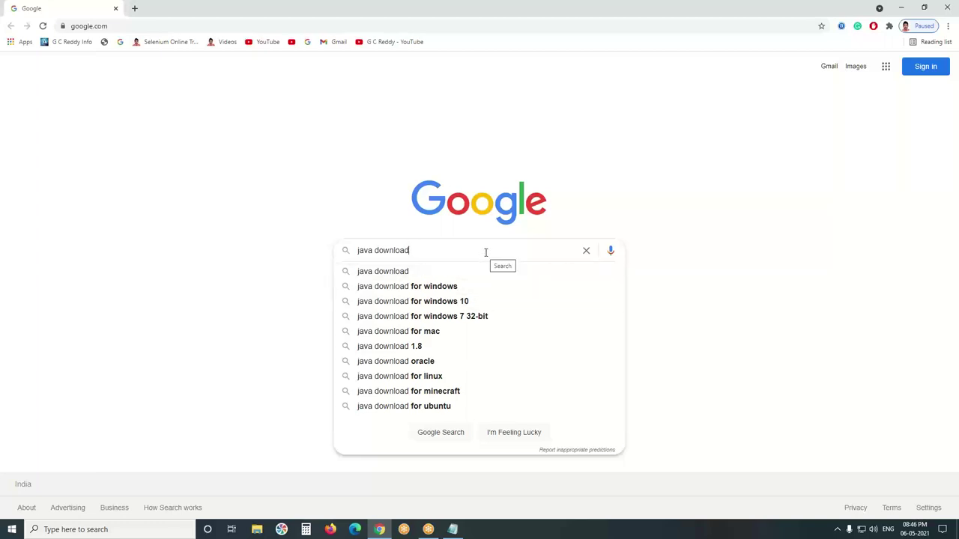
{"action": "key", "text": "Return"}
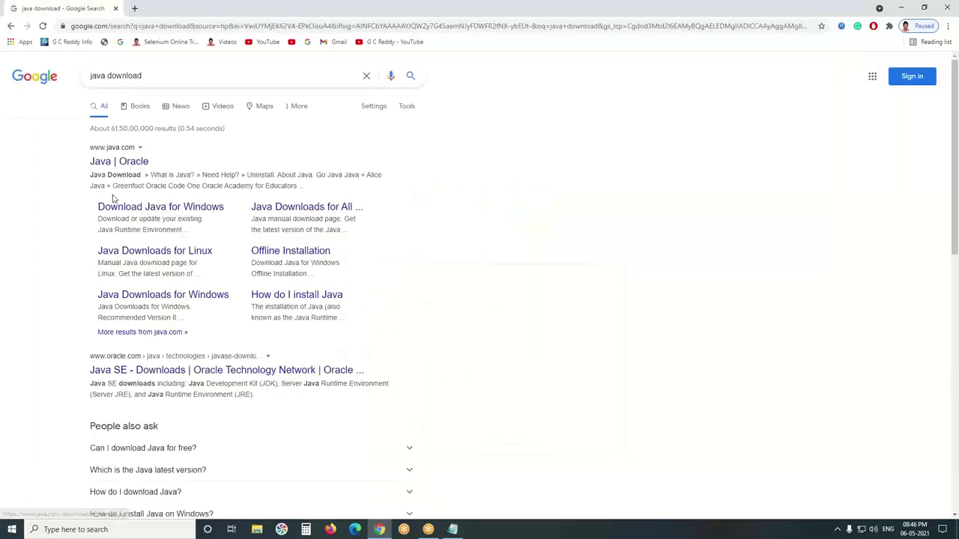
- Open Oracle's Java SE Downloads page from the search results and go to the JDK download page for Java SE 16
{"action": "scroll", "coordinate": [114, 197], "scroll_direction": "down", "scroll_amount": 2}
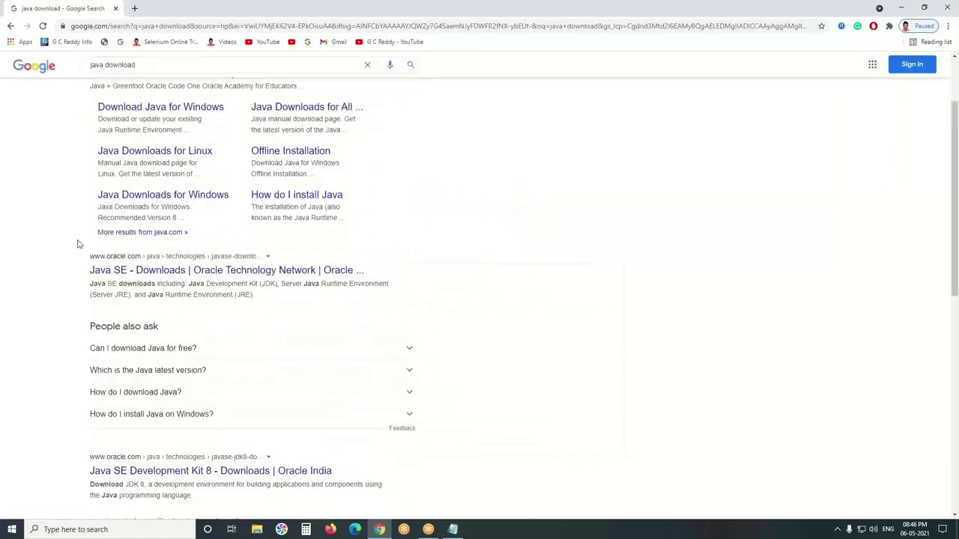
{"action": "left_click", "coordinate": [147, 275]}
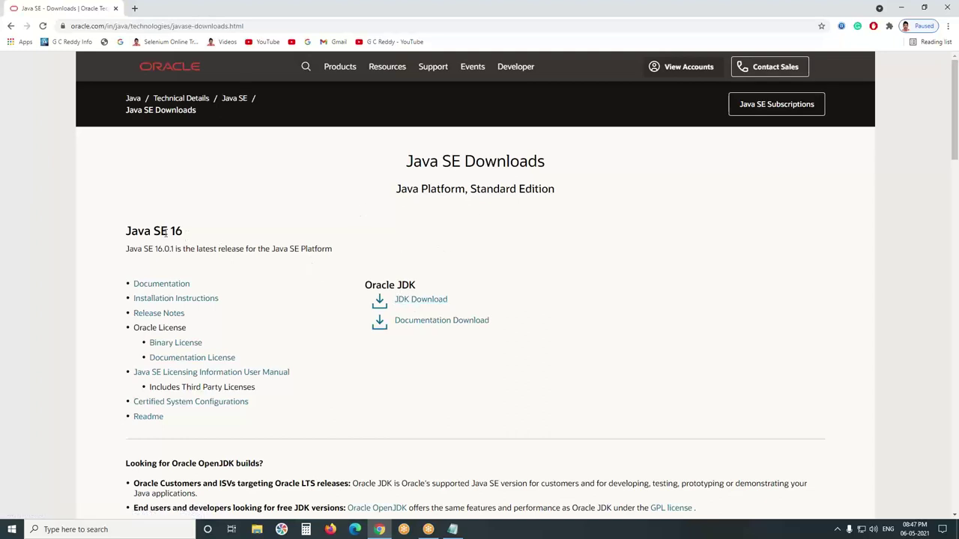
{"action": "left_click", "coordinate": [412, 300]}
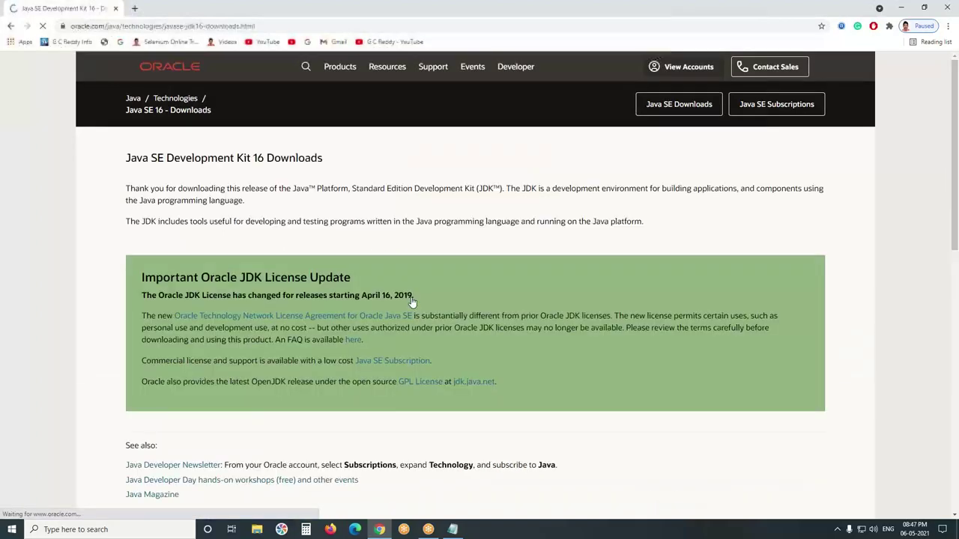
- Download the Windows x64 installer jdk-16.0.1_windows-x64_bin.exe, accepting the Oracle Technology Network License Agreement
{"action": "scroll", "coordinate": [412, 301], "scroll_direction": "down", "scroll_amount": 2}
{"action": "scroll", "coordinate": [412, 302], "scroll_direction": "down", "scroll_amount": 5}
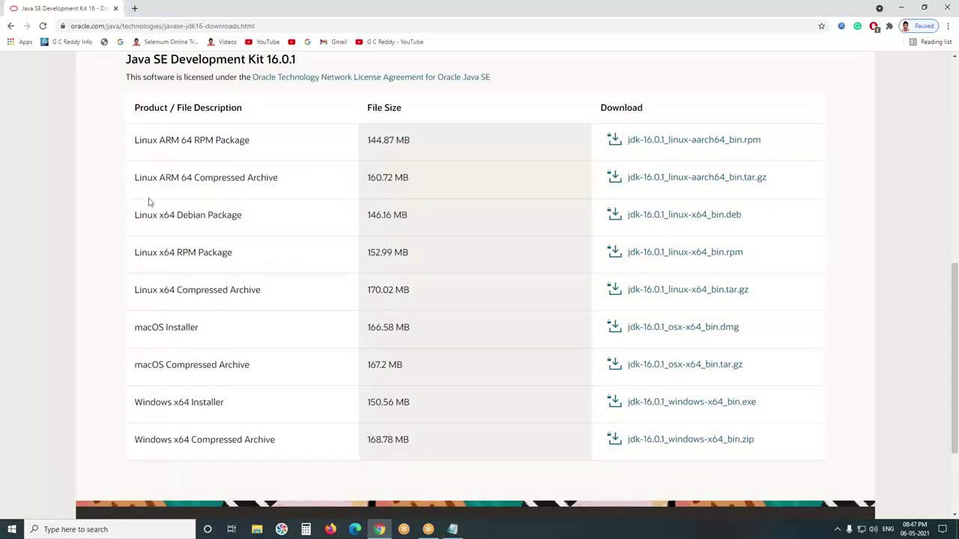
{"action": "scroll", "coordinate": [142, 247], "scroll_direction": "down", "scroll_amount": 2}
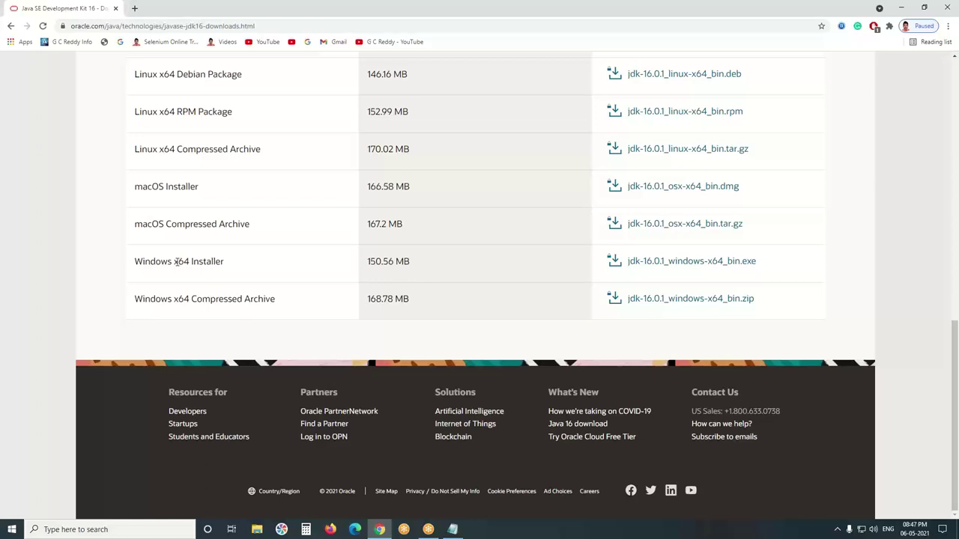
{"action": "left_click_drag", "start_coordinate": [175, 262], "coordinate": [192, 261]}
{"action": "left_click", "coordinate": [635, 266]}
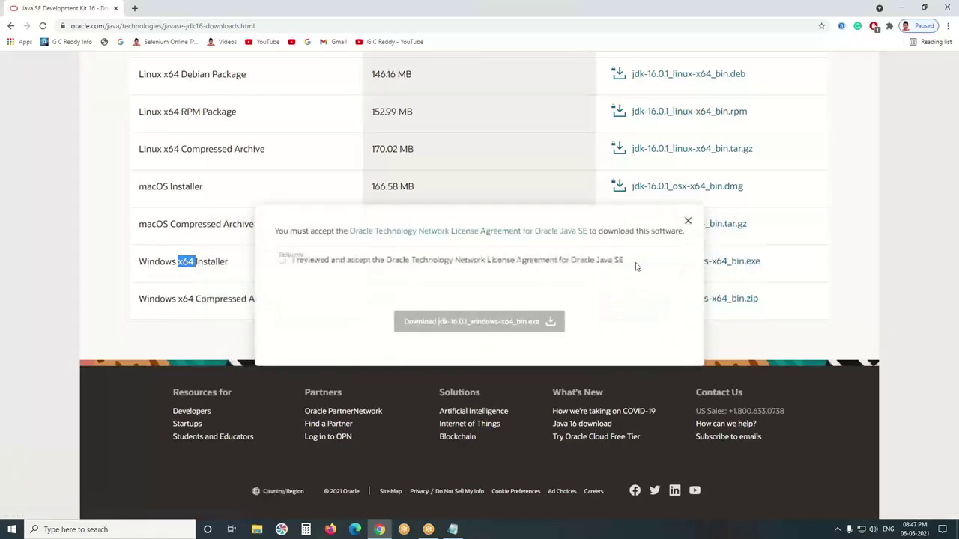
{"action": "left_click", "coordinate": [304, 266]}
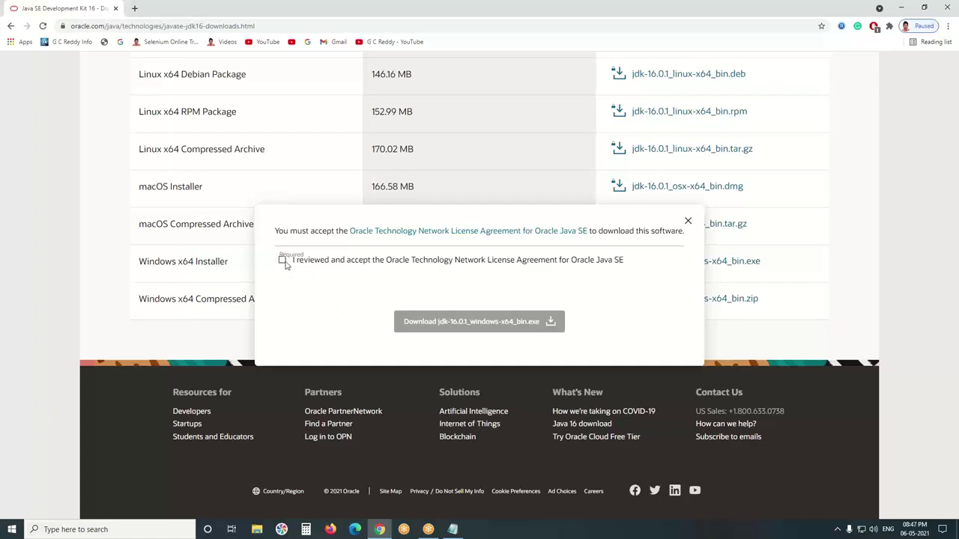
{"action": "left_click", "coordinate": [283, 260]}
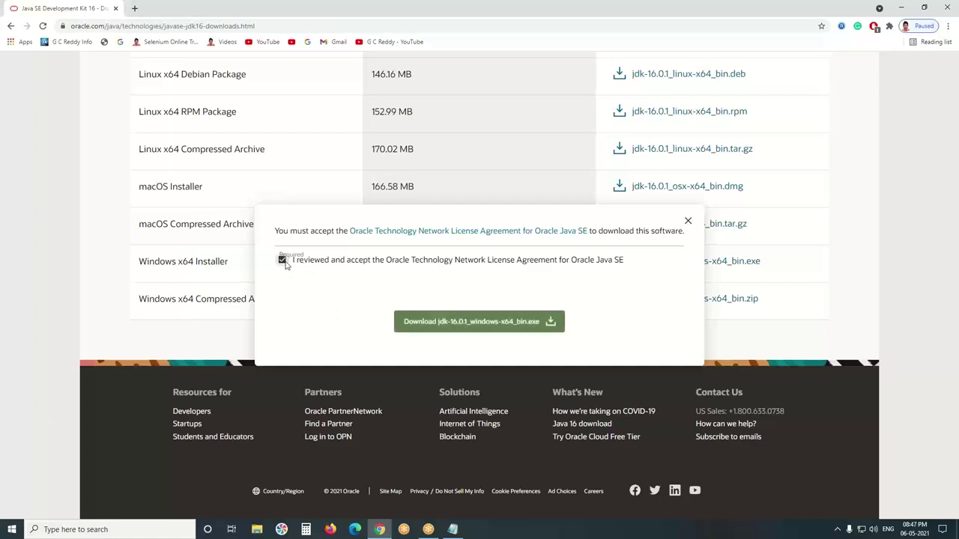
{"action": "left_click", "coordinate": [435, 323]}
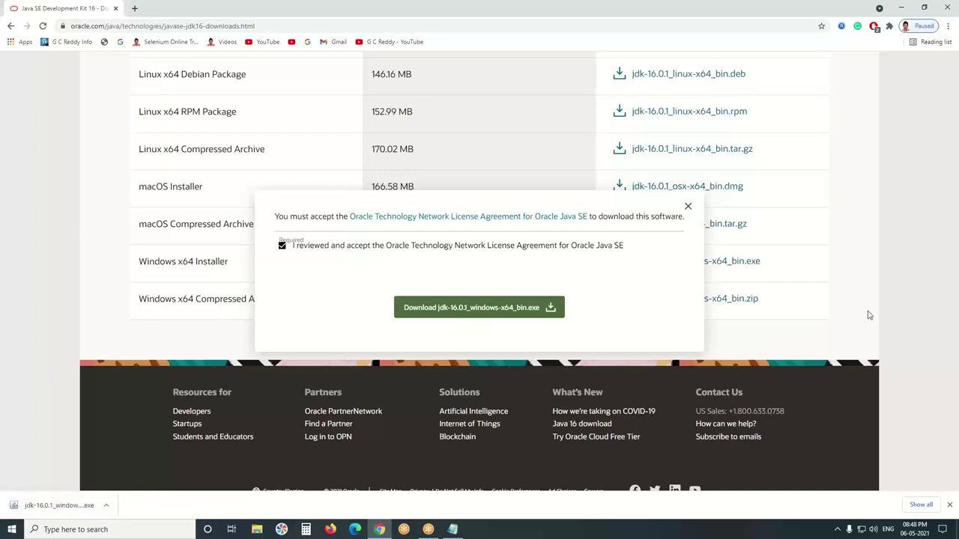
- Minimize the browser and launch the jdk-16.0.1_windows-x64_bin installer from the Downloads folder
{"action": "left_click", "coordinate": [901, 8]}
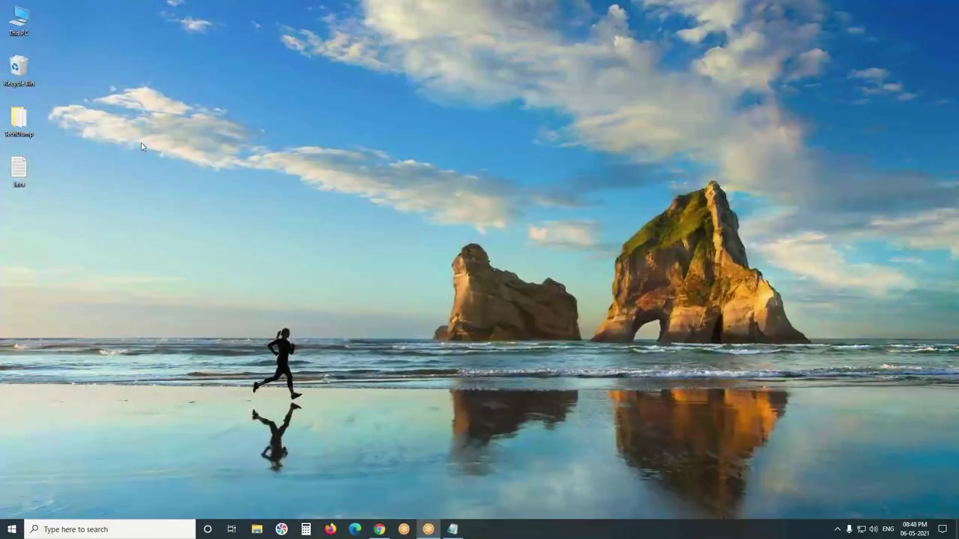
{"action": "double_click", "coordinate": [20, 24]}
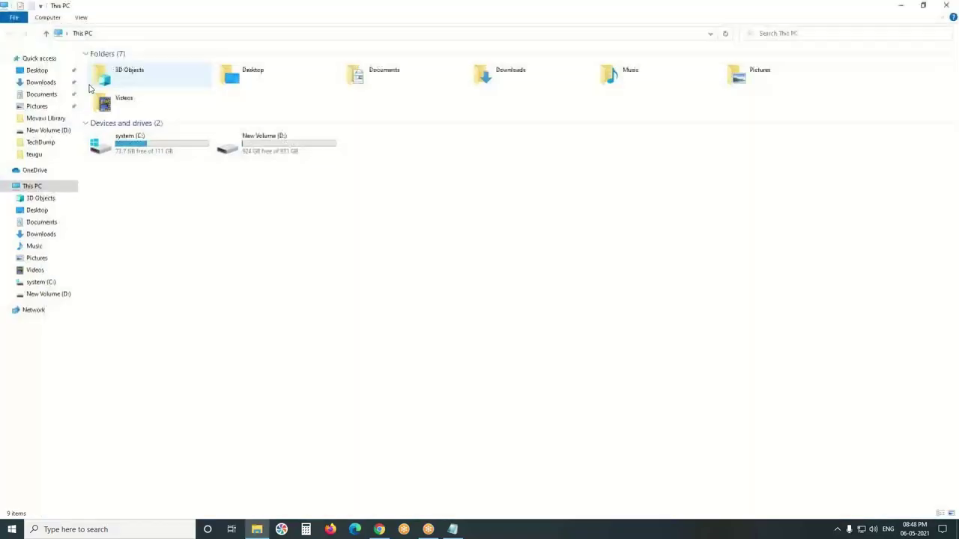
{"action": "left_click", "coordinate": [42, 83]}
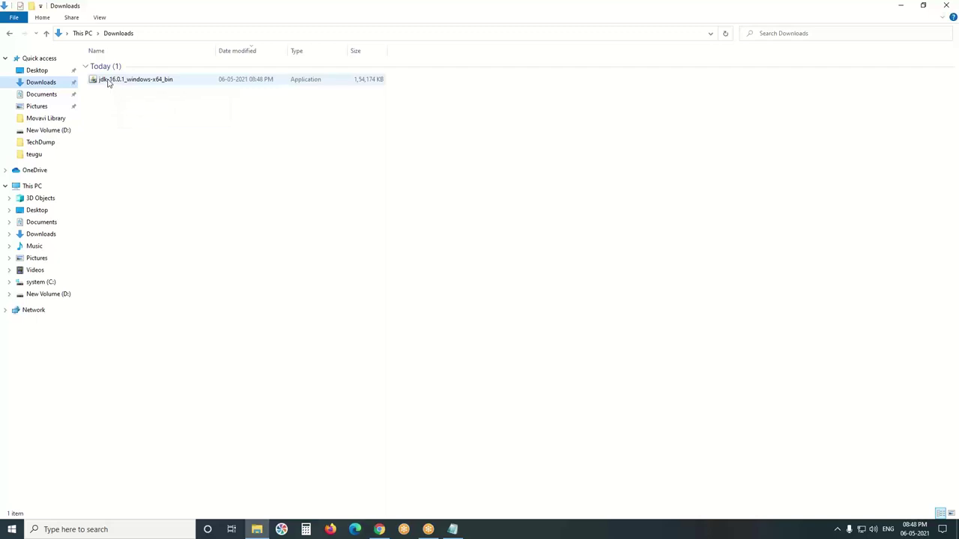
{"action": "left_click", "coordinate": [109, 83]}
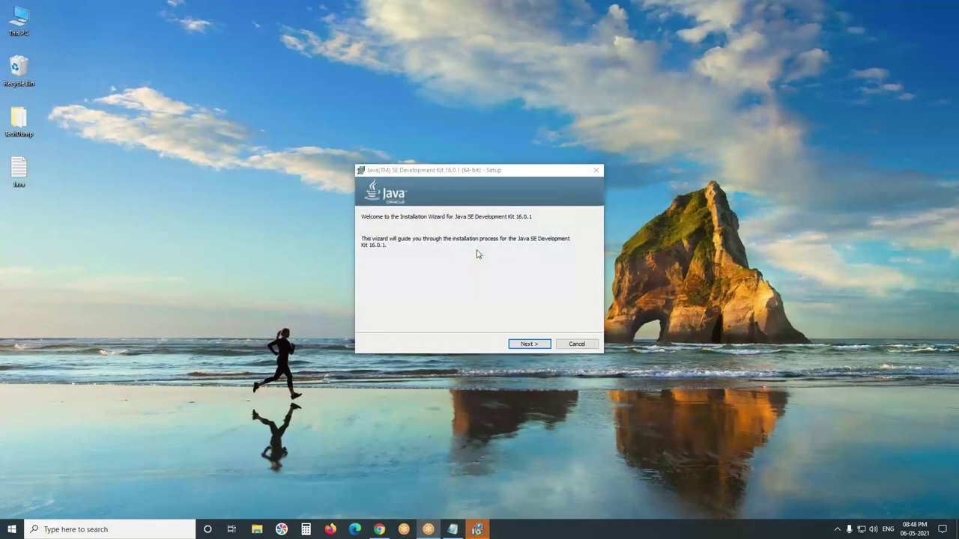
- Install Java SE Development Kit 16.0.1 to the default folder C:\Program Files\Java\jdk-16.0.1\ and close the setup wizard
{"action": "left_click", "coordinate": [528, 344]}
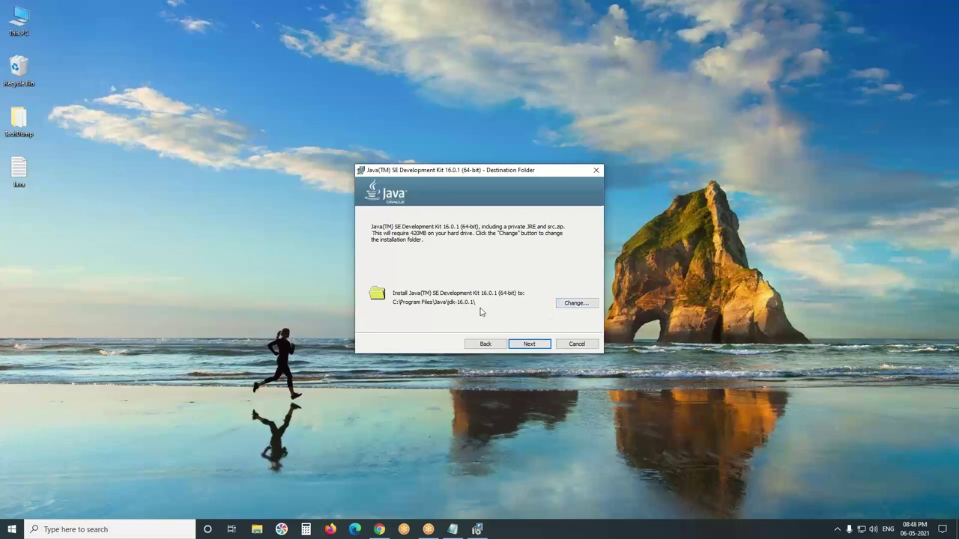
{"action": "left_click", "coordinate": [530, 346]}
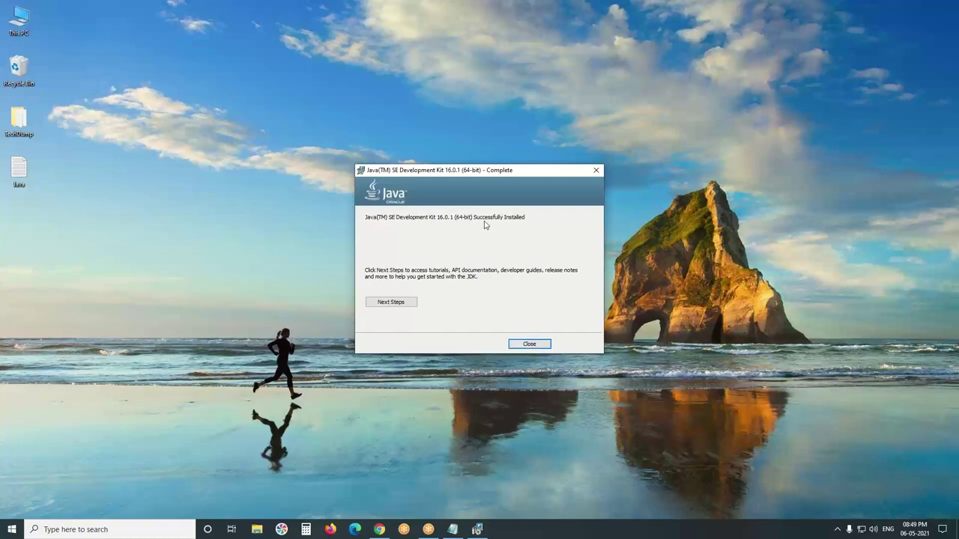
{"action": "left_click", "coordinate": [529, 345]}
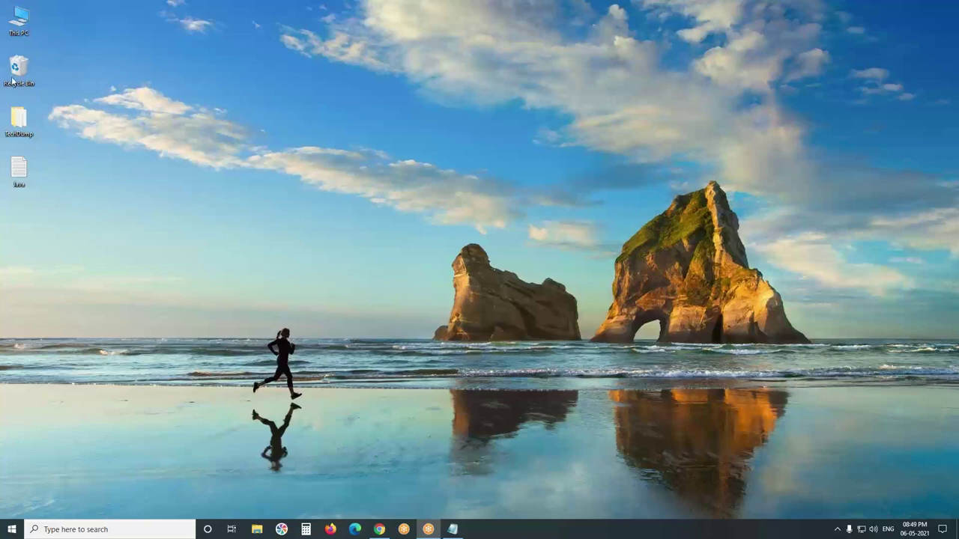
- Locate the Java folder in Program Files on the C: drive to check the installation
{"action": "double_click", "coordinate": [15, 22]}
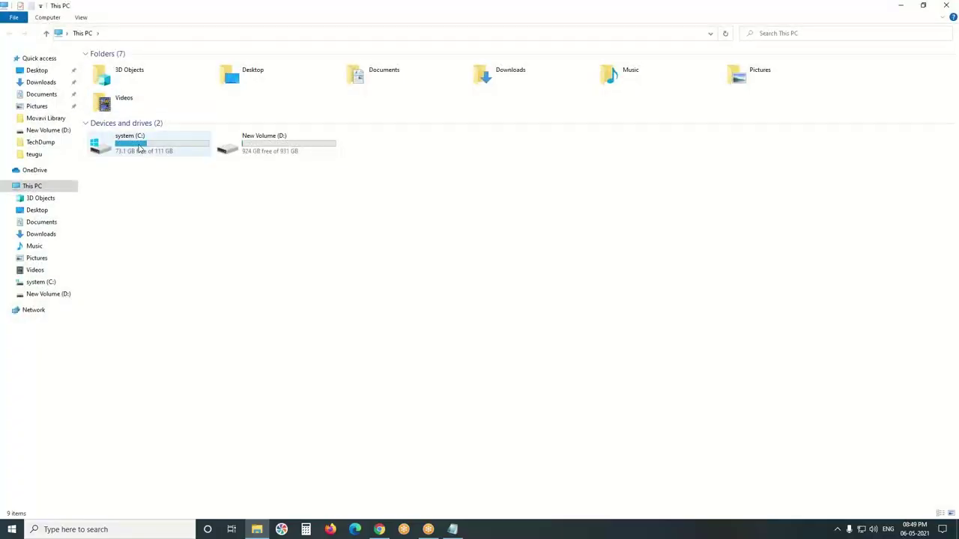
{"action": "double_click", "coordinate": [138, 148]}
{"action": "left_click", "coordinate": [110, 100]}
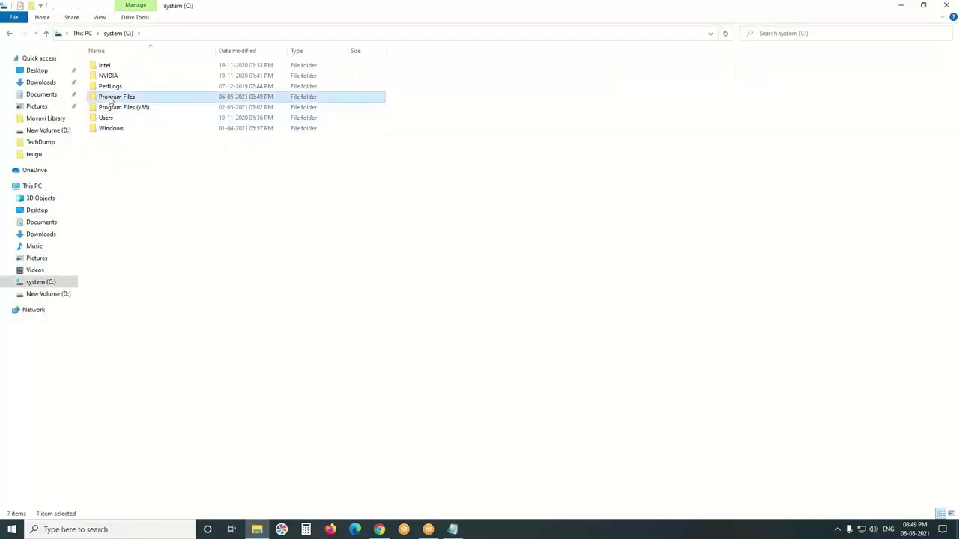
{"action": "double_click", "coordinate": [109, 100]}
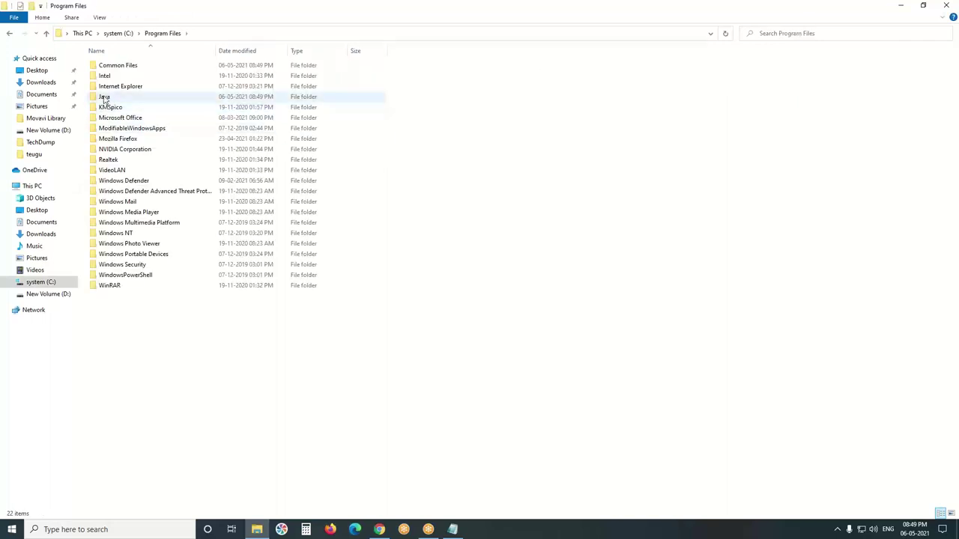
{"action": "left_click", "coordinate": [104, 99]}
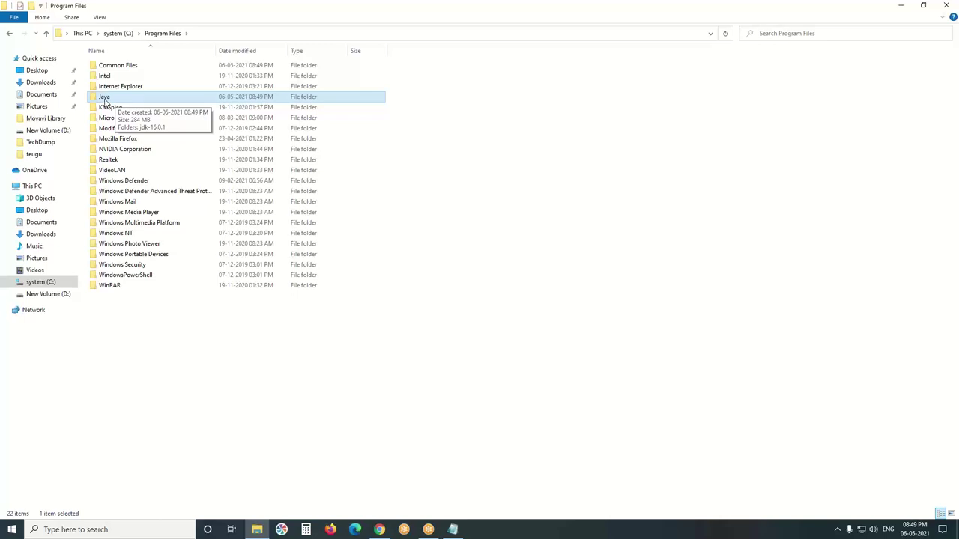
- Examine the contents of the Java\jdk-16.0.1 installation folder and its bin subfolder, and close the window
{"action": "double_click", "coordinate": [104, 99]}
{"action": "double_click", "coordinate": [104, 68]}
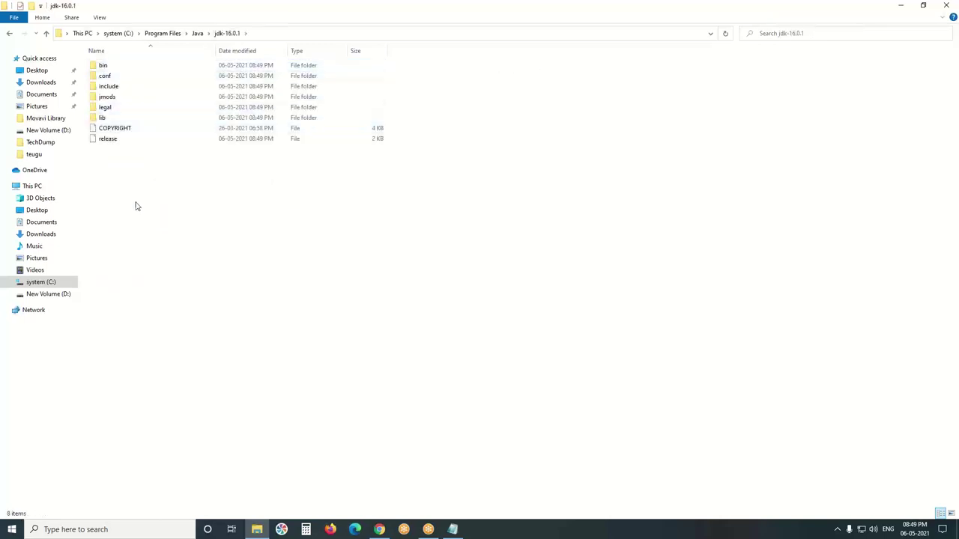
{"action": "left_click", "coordinate": [103, 67]}
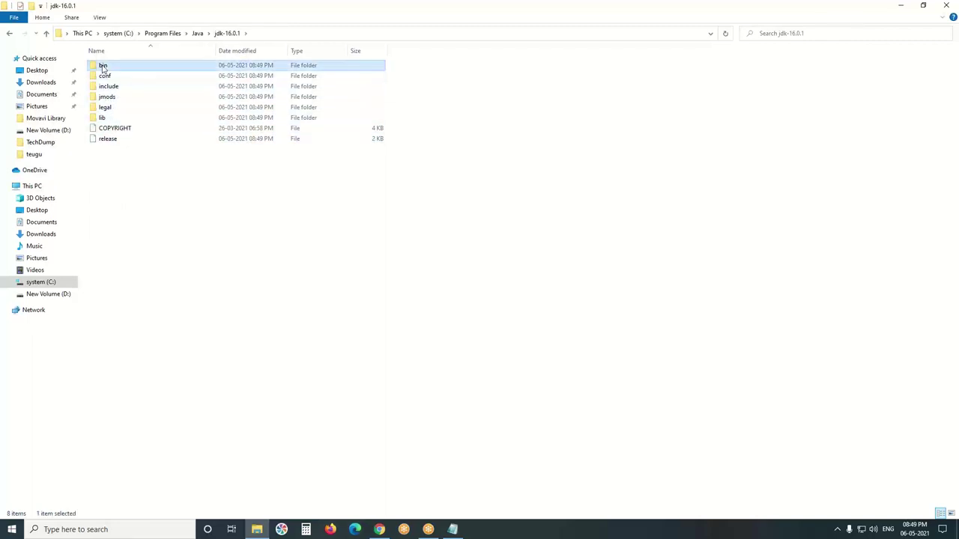
{"action": "double_click", "coordinate": [103, 68]}
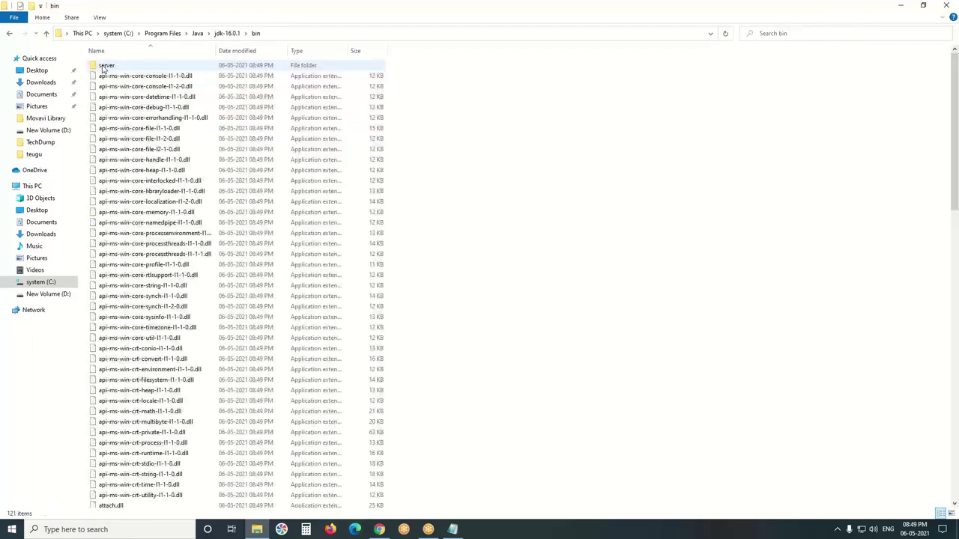
{"action": "left_click", "coordinate": [945, 6]}
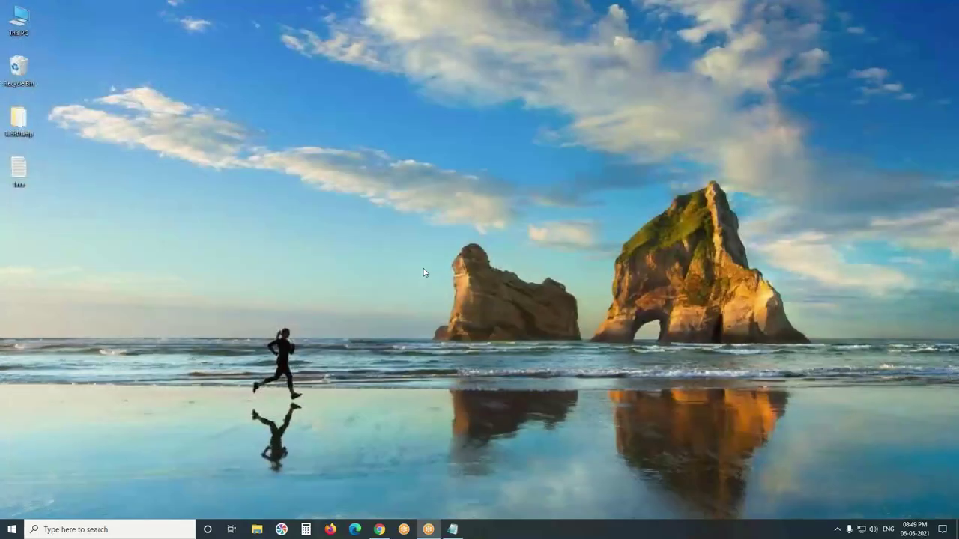
- Open Command Prompt by searching for cmd and run the java command to test the installation
{"action": "left_click", "coordinate": [142, 529]}
{"action": "type", "text": "cm"}
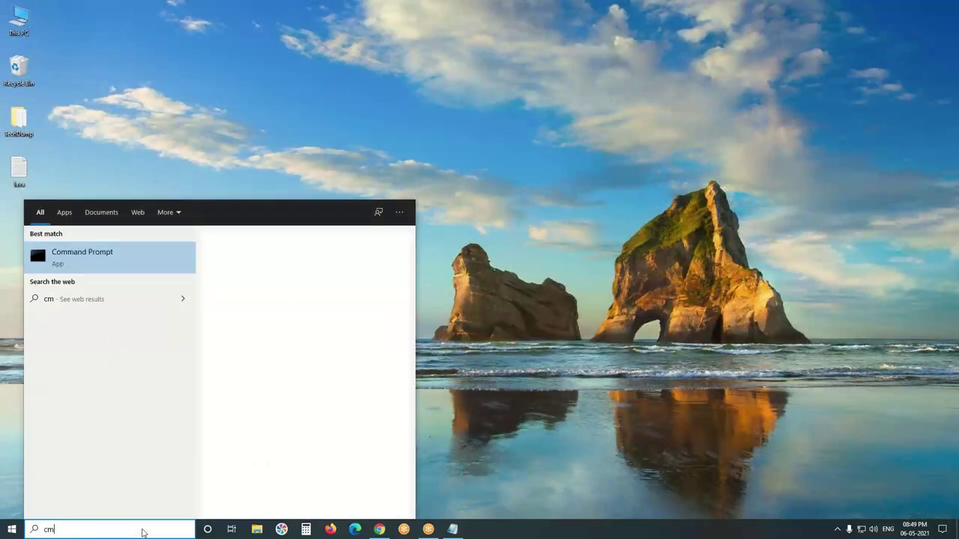
{"action": "type", "text": "d"}
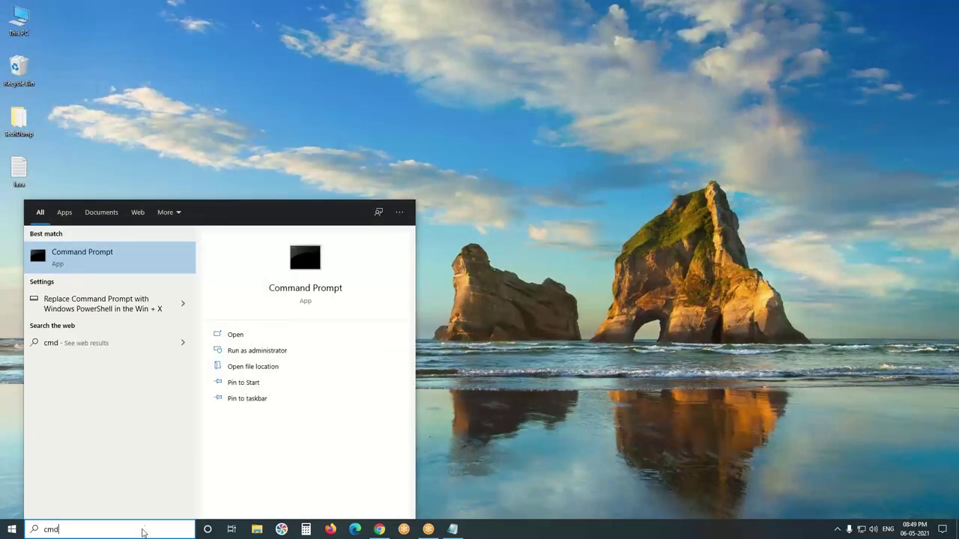
{"action": "left_click", "coordinate": [105, 256]}
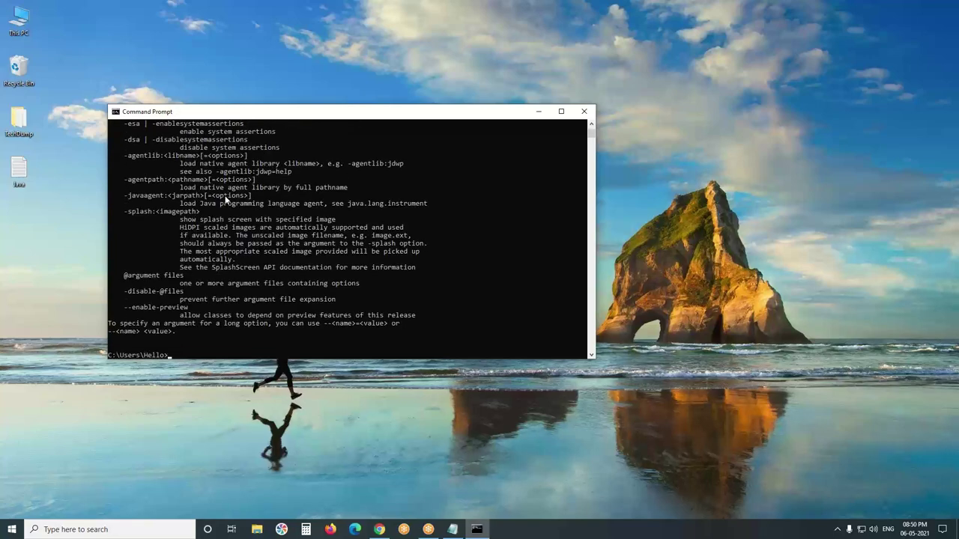
- Maximize the Command Prompt window, review the java usage and option listing, and close the window
{"action": "left_click", "coordinate": [561, 111]}
{"action": "scroll", "coordinate": [277, 214], "scroll_direction": "up", "scroll_amount": 9}
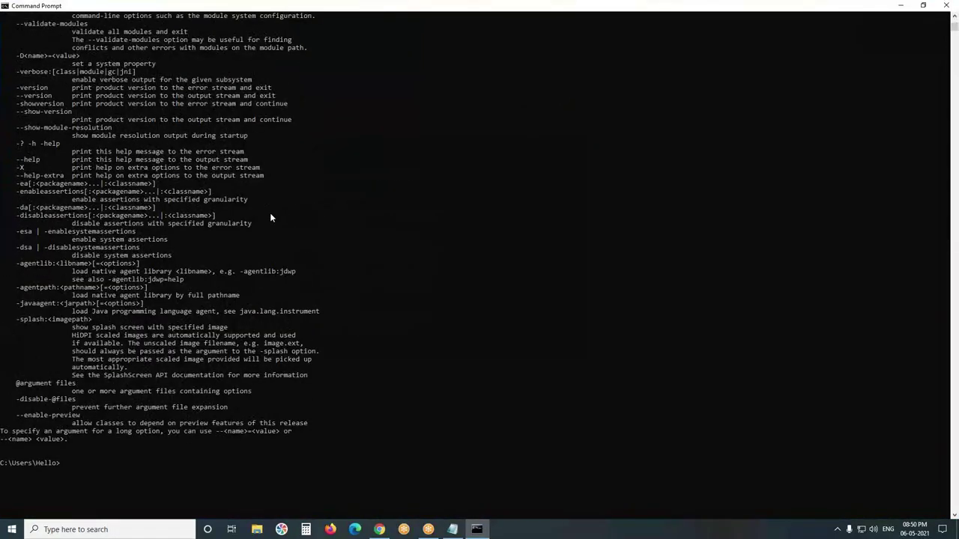
{"action": "scroll", "coordinate": [273, 274], "scroll_direction": "down", "scroll_amount": 5}
{"action": "scroll", "coordinate": [274, 278], "scroll_direction": "up", "scroll_amount": 10}
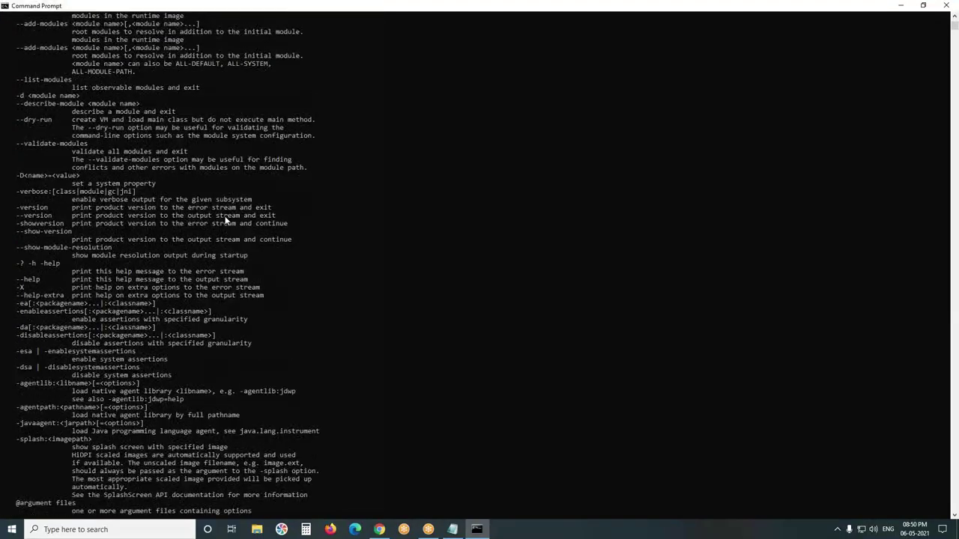
{"action": "scroll", "coordinate": [225, 219], "scroll_direction": "up", "scroll_amount": 3}
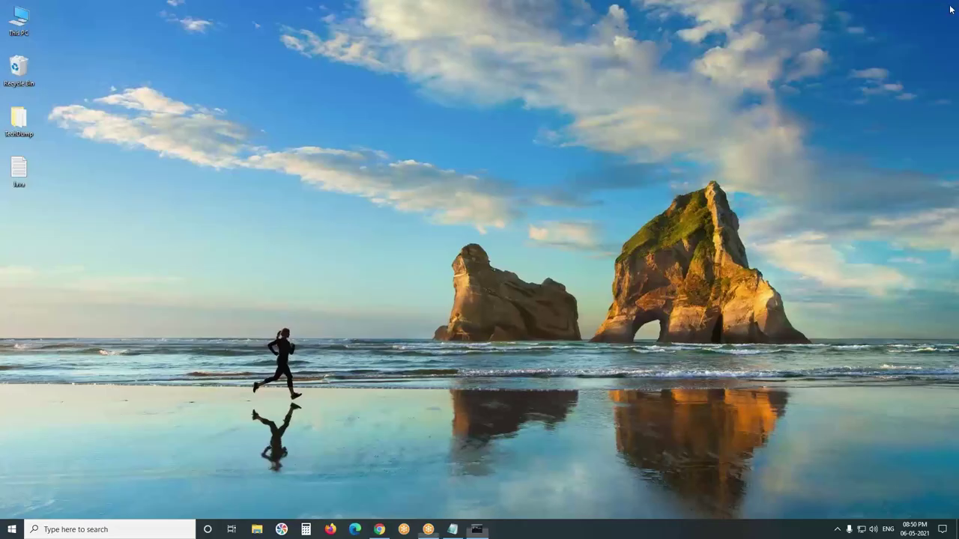
{"action": "left_click", "coordinate": [941, 5]}
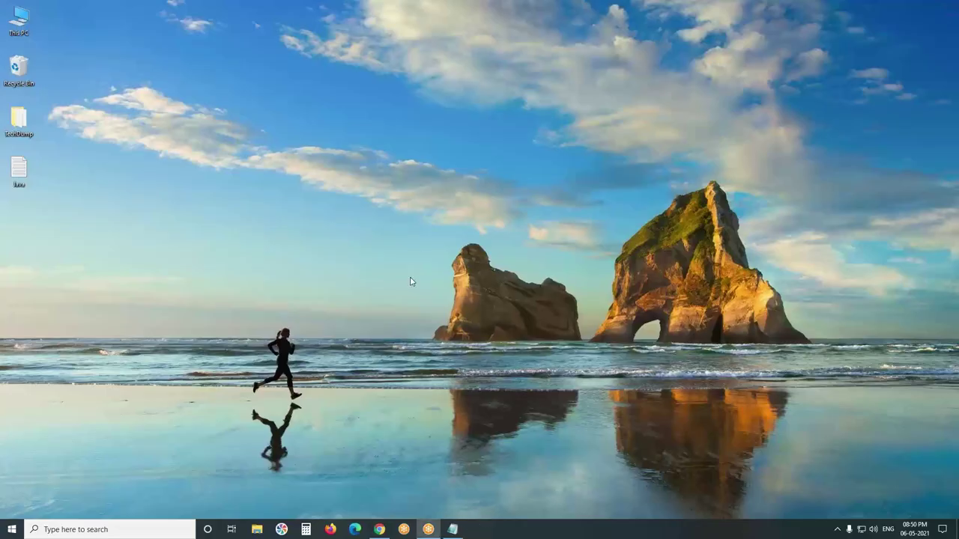
- Open C:\Program Files\Java\jdk-16.0.1\bin, cut the folder's full path from the address and close the window
{"action": "mouse_move", "coordinate": [454, 530]}
{"action": "double_click", "coordinate": [20, 24]}
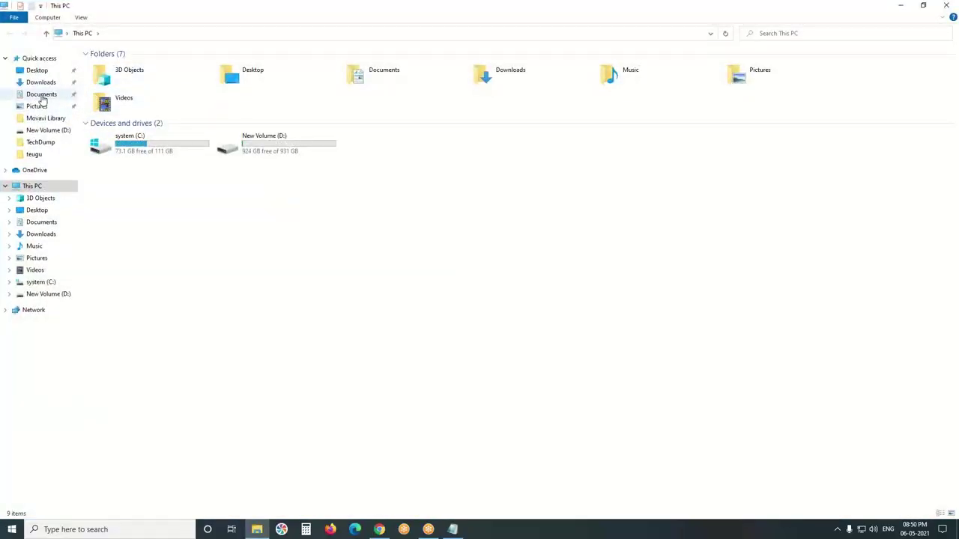
{"action": "double_click", "coordinate": [125, 143]}
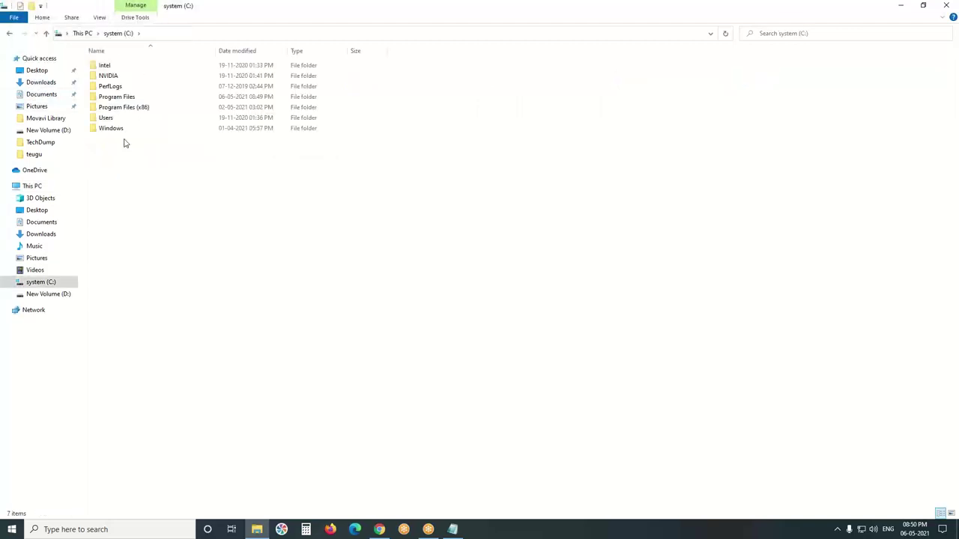
{"action": "double_click", "coordinate": [116, 96]}
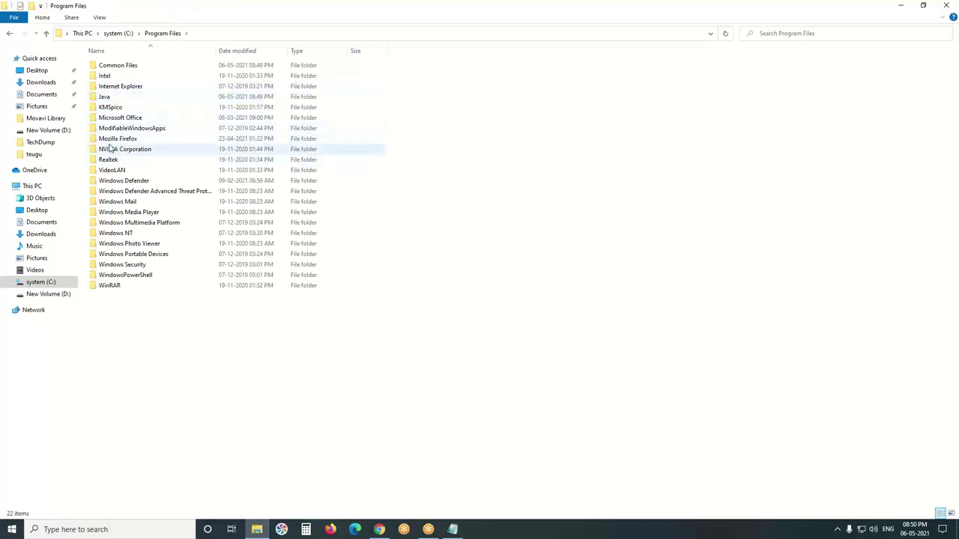
{"action": "double_click", "coordinate": [107, 96]}
{"action": "double_click", "coordinate": [110, 67]}
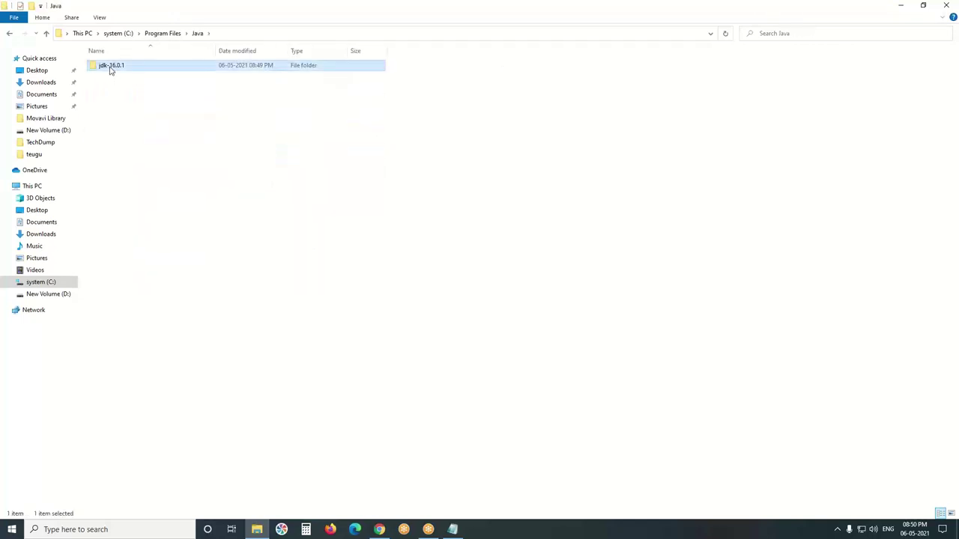
{"action": "double_click", "coordinate": [109, 67]}
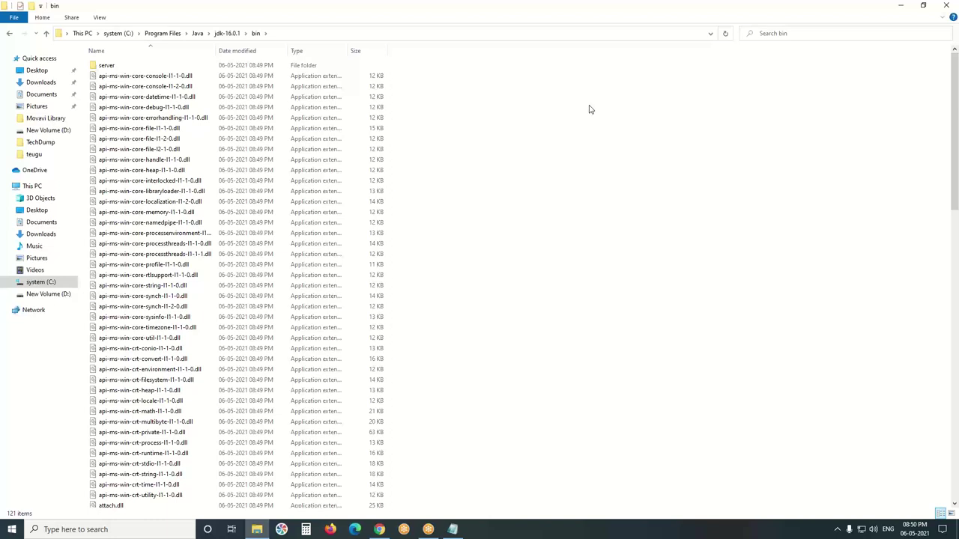
{"action": "left_click", "coordinate": [304, 35]}
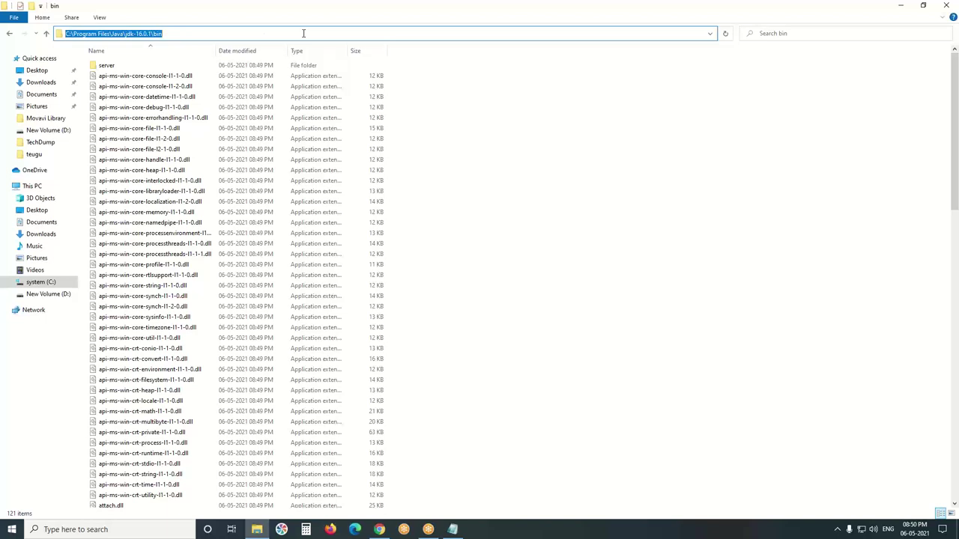
{"action": "key", "text": "BackSpace"}
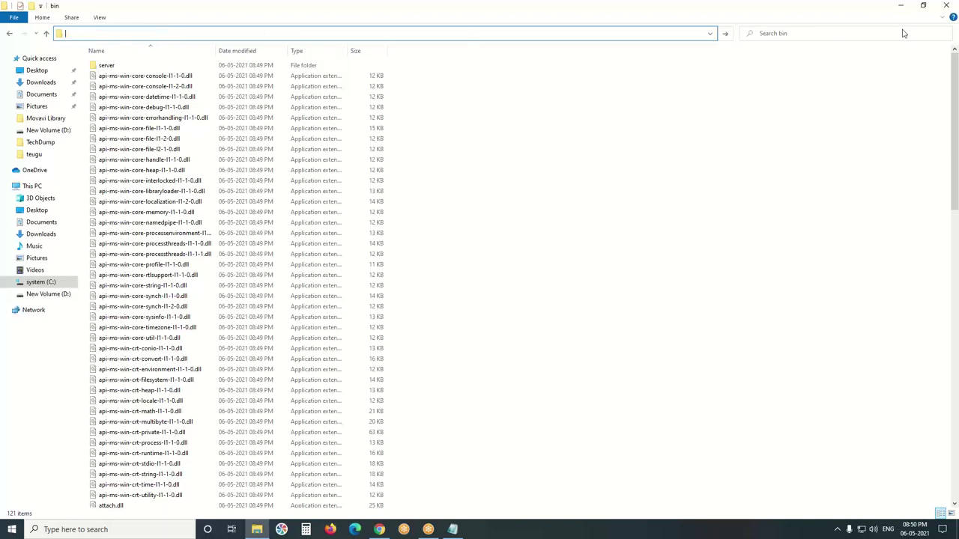
{"action": "left_click", "coordinate": [946, 5]}
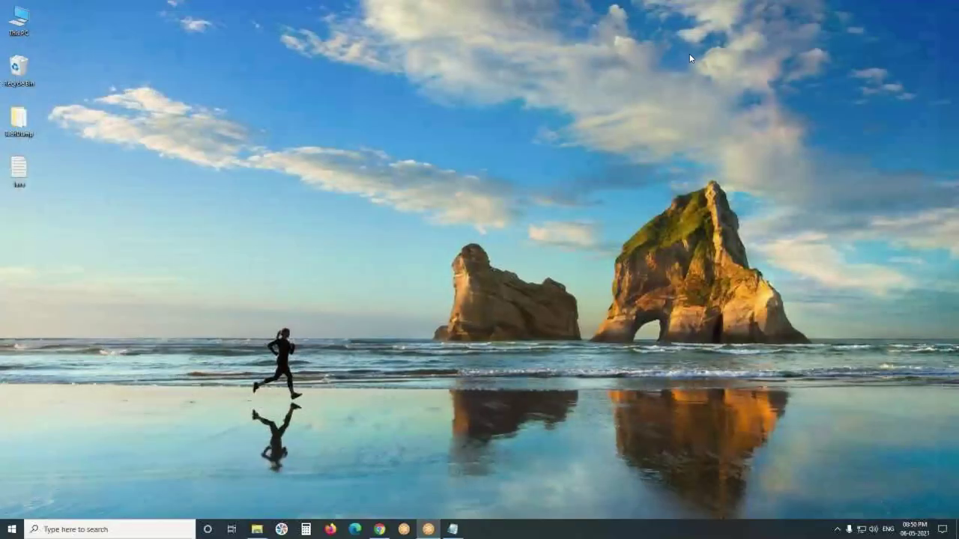
{"action": "right_click", "coordinate": [20, 28]}
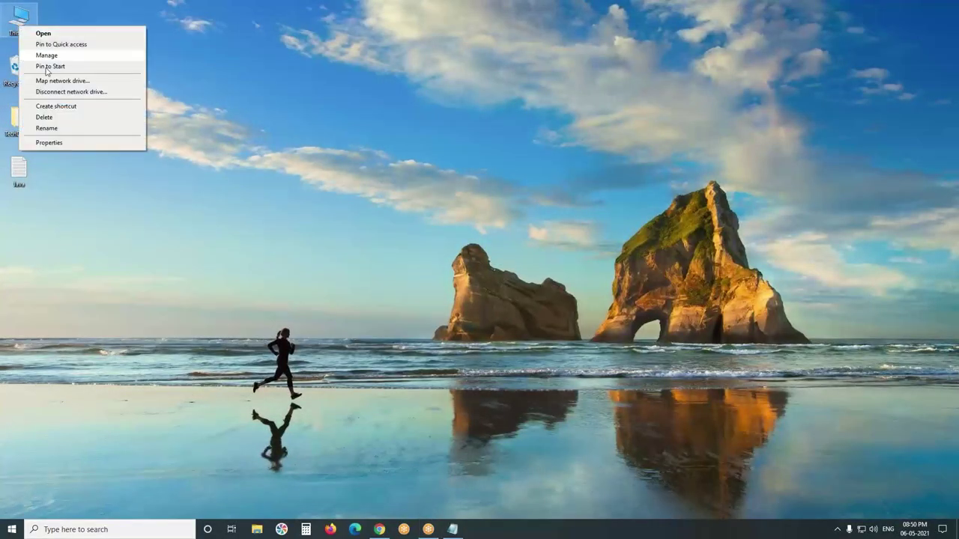
{"action": "left_click", "coordinate": [49, 142]}
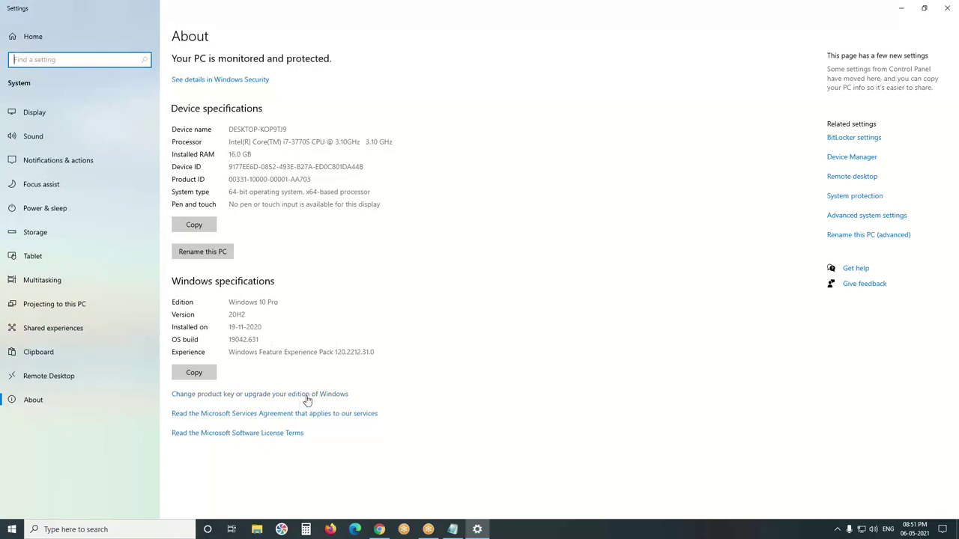
{"action": "left_click", "coordinate": [948, 12]}
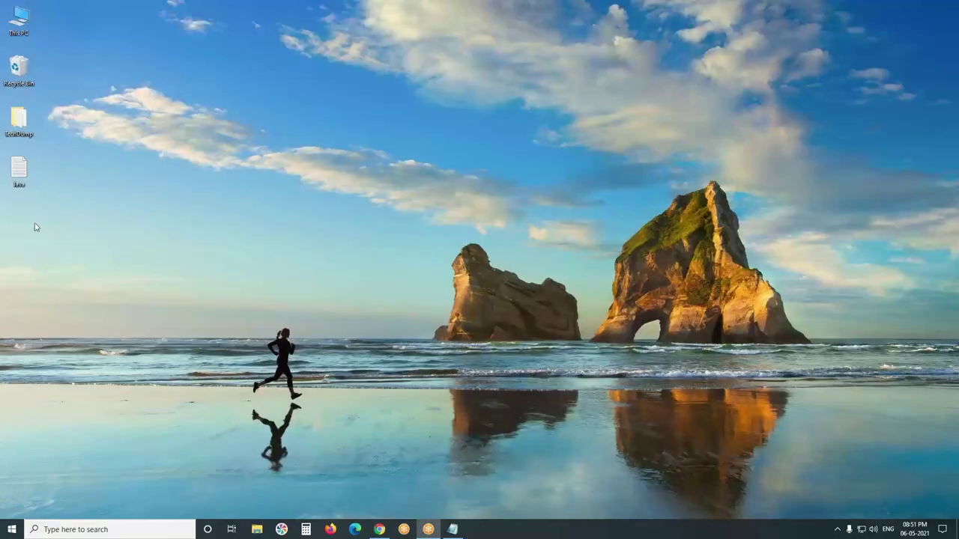
{"action": "double_click", "coordinate": [19, 21]}
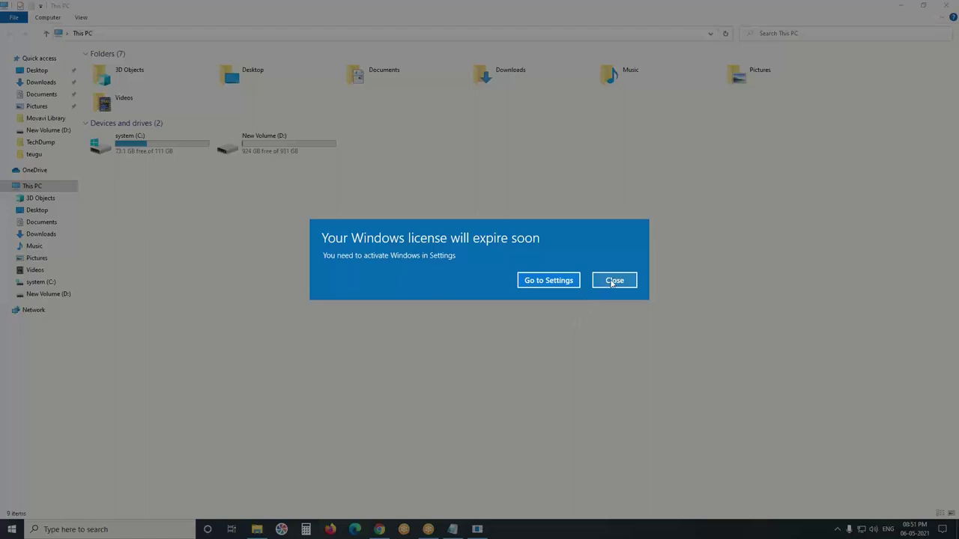
{"action": "left_click", "coordinate": [612, 282]}
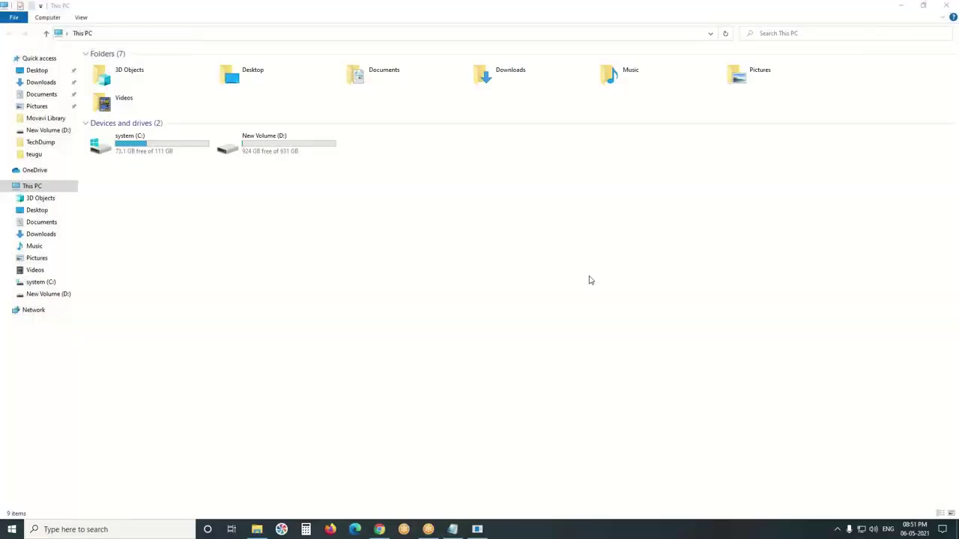
{"action": "right_click", "coordinate": [35, 187]}
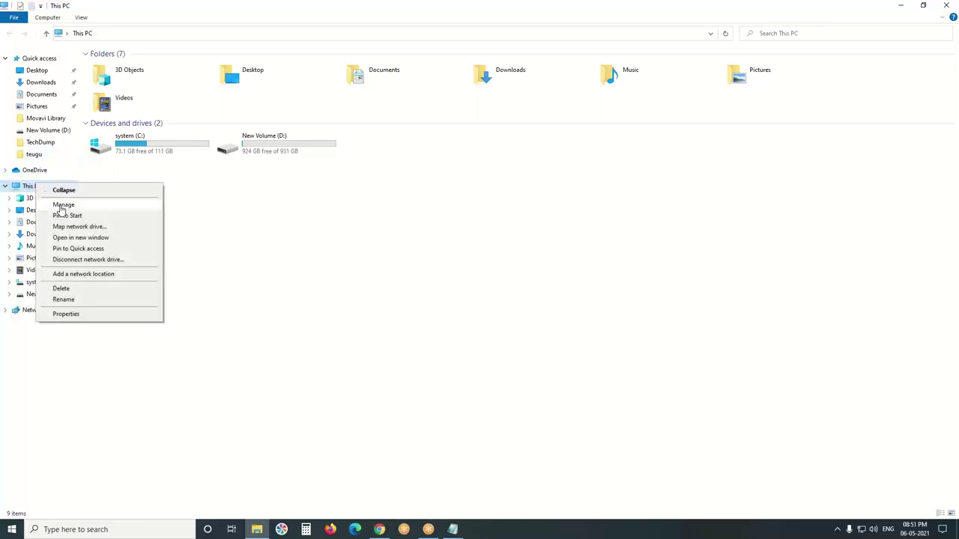
{"action": "left_click", "coordinate": [66, 313]}
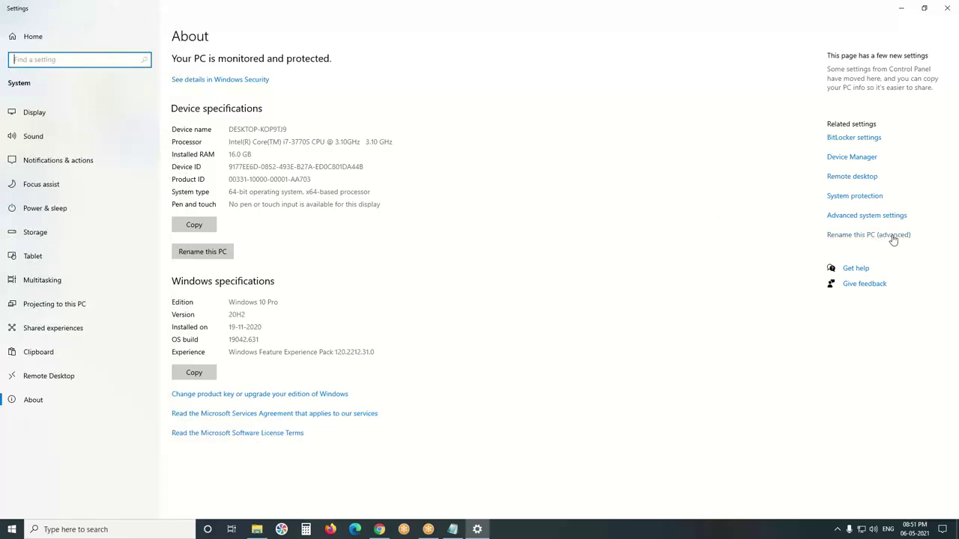
{"action": "left_click", "coordinate": [851, 222]}
{"action": "left_click", "coordinate": [947, 9]}
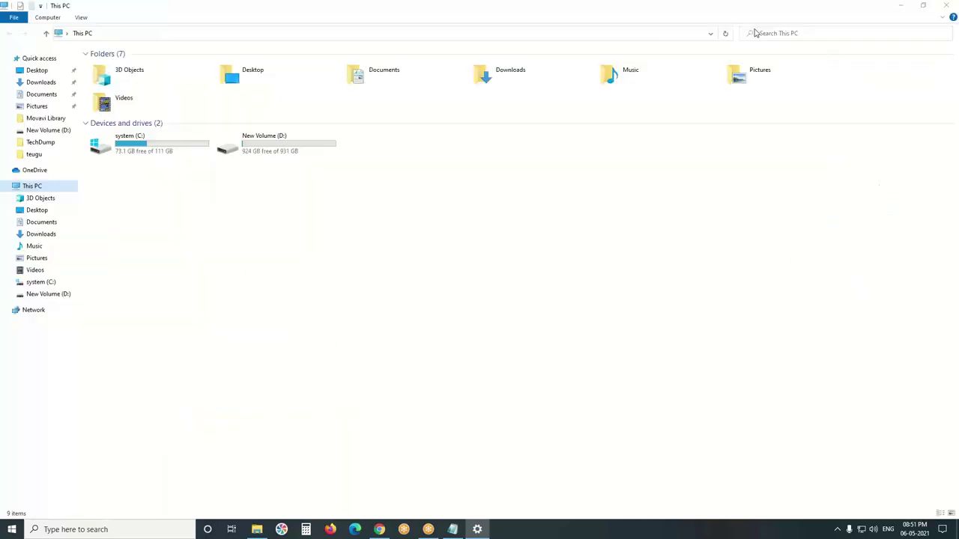
{"action": "left_click", "coordinate": [946, 6]}
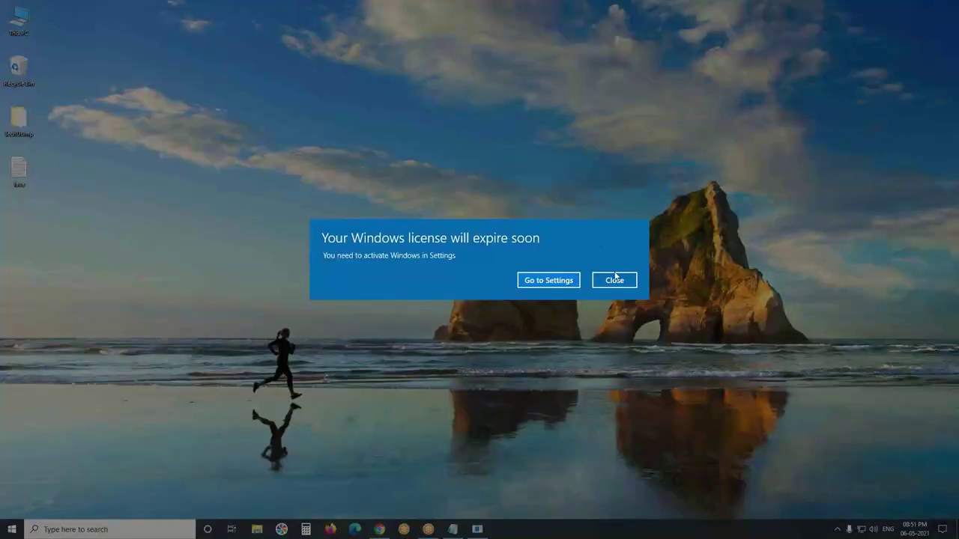
{"action": "left_click", "coordinate": [612, 282]}
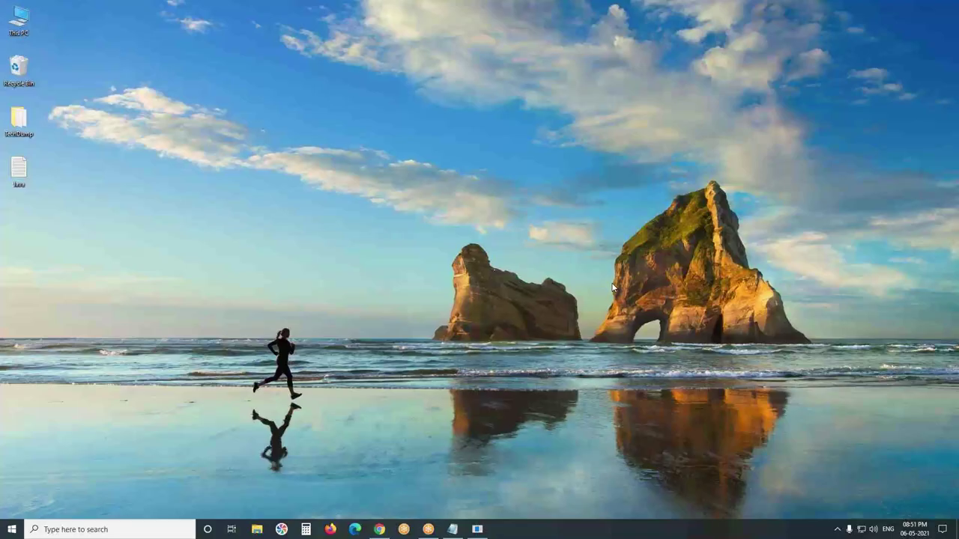
- Open the Environment Variables dialog through the advanced system settings in This PC's properties
{"action": "right_click", "coordinate": [21, 32]}
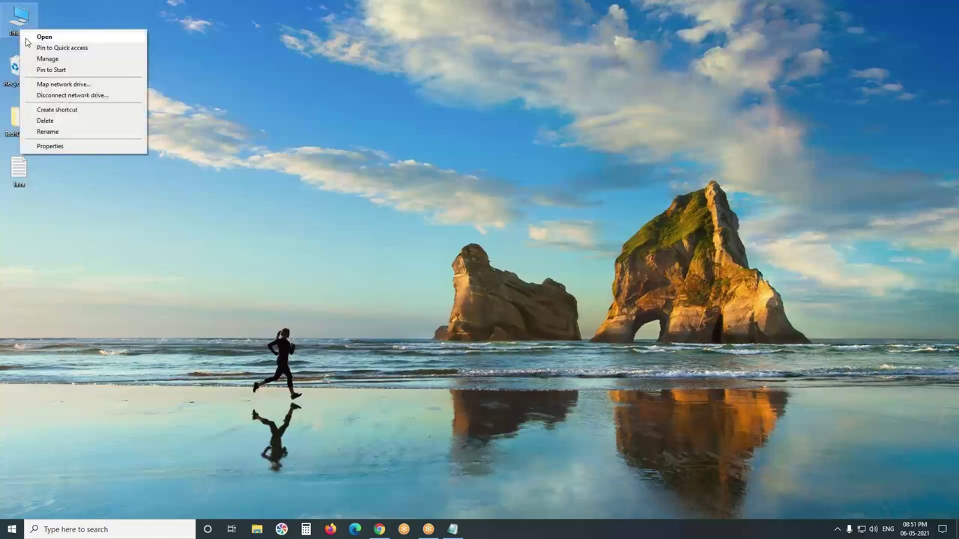
{"action": "left_click", "coordinate": [50, 146]}
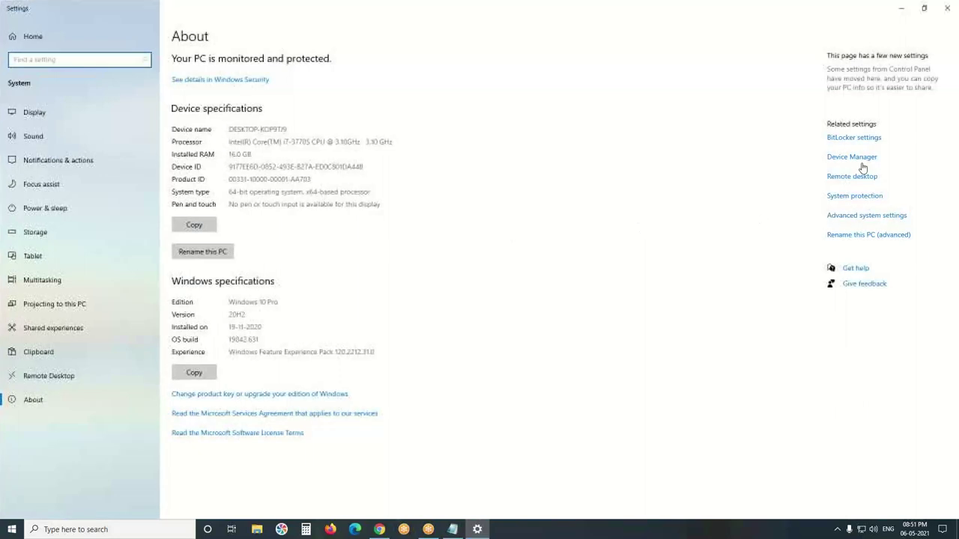
{"action": "left_click", "coordinate": [857, 217]}
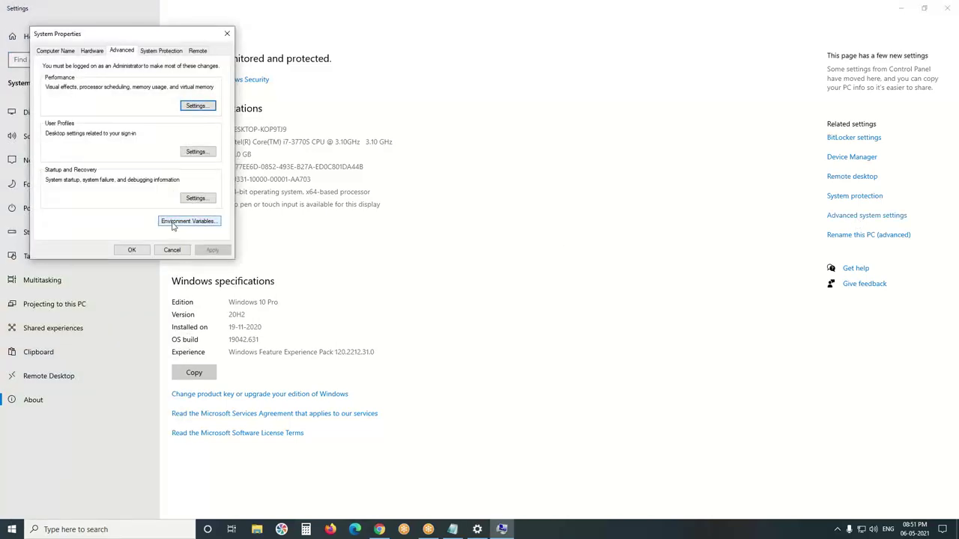
{"action": "left_click", "coordinate": [173, 223]}
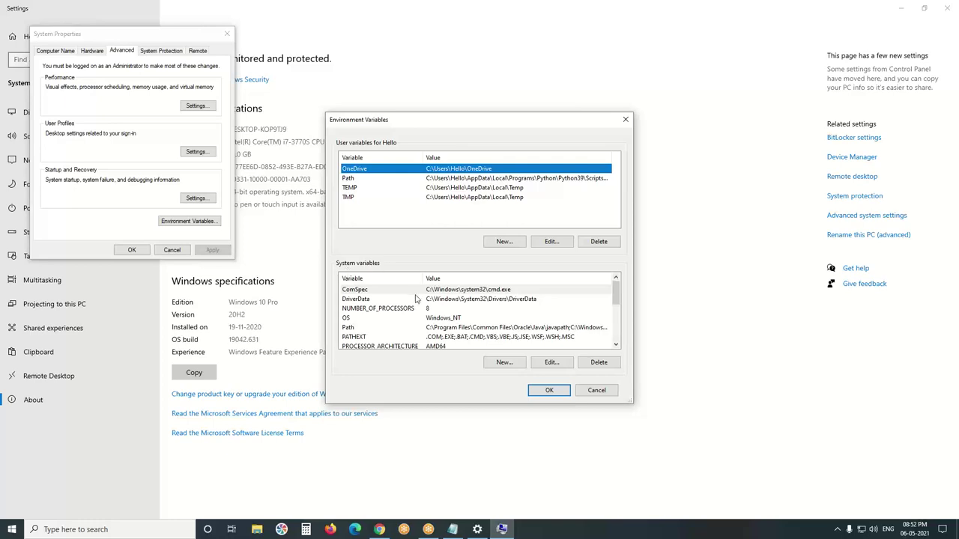
- Add C:\Program Files\Java\jdk-16.0.1\bin as a new entry to the Path system variable and accept the edited list
{"action": "left_click", "coordinate": [361, 291]}
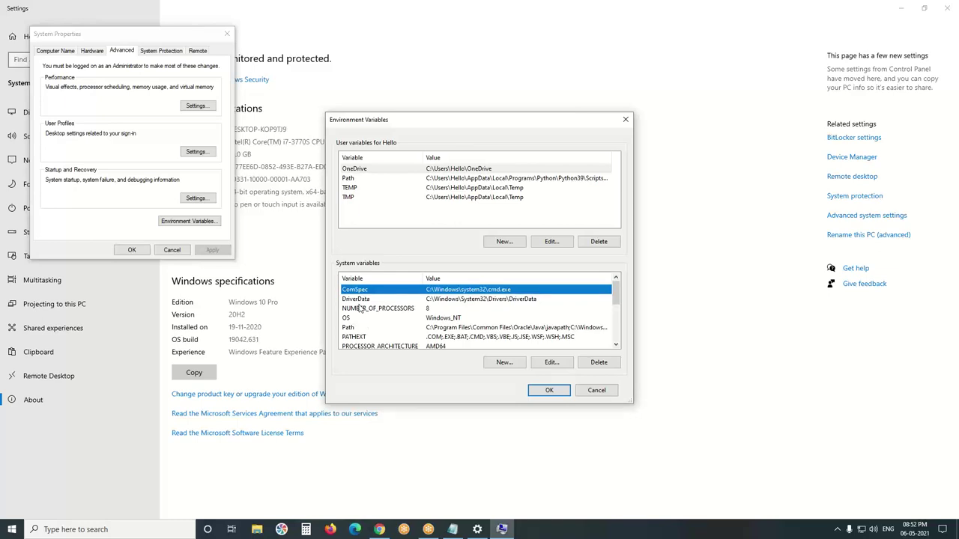
{"action": "key", "text": "Down"}
{"action": "key", "text": "Down"}
{"action": "key", "text": "Down"}
{"action": "key", "text": "Down"}
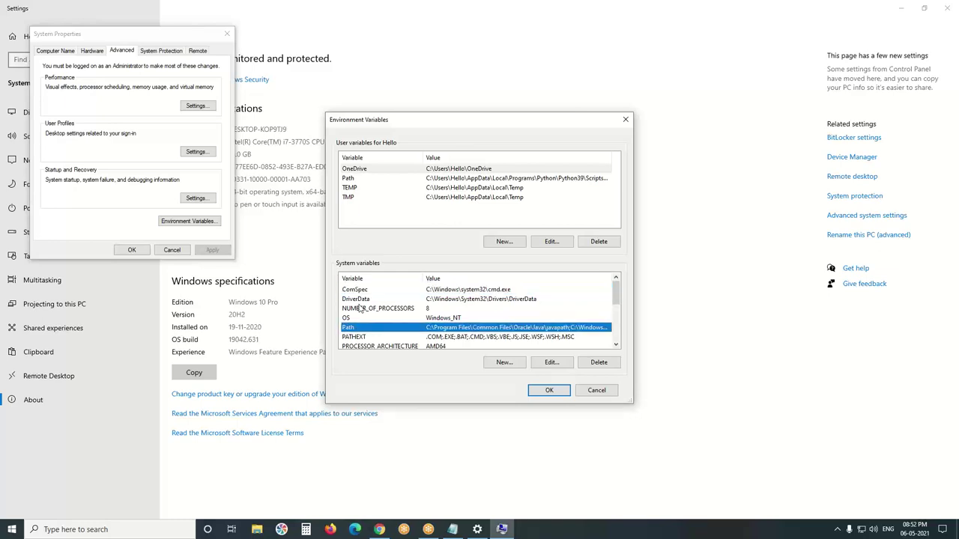
{"action": "scroll", "coordinate": [393, 315], "scroll_direction": "down", "scroll_amount": 1}
{"action": "scroll", "coordinate": [383, 337], "scroll_direction": "up", "scroll_amount": 1}
{"action": "left_click", "coordinate": [551, 363]}
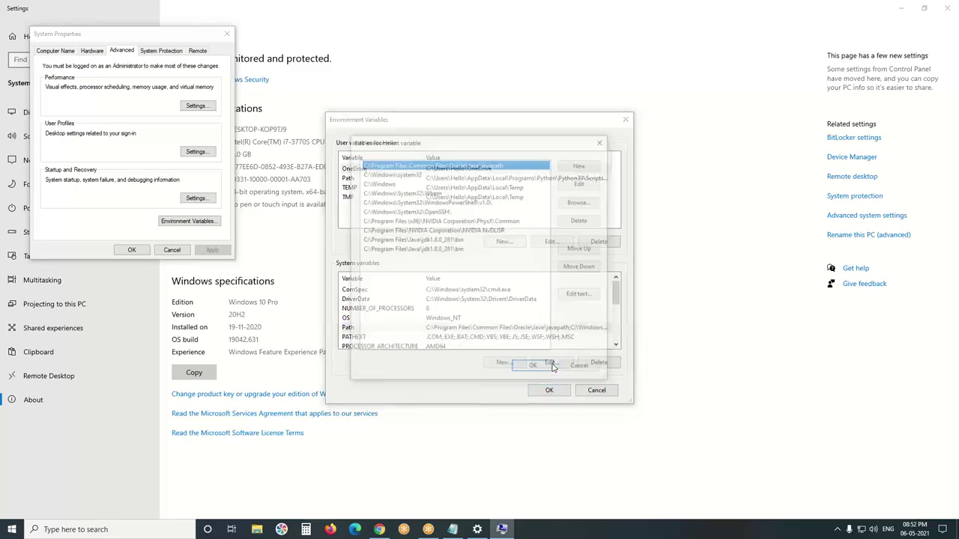
{"action": "left_click", "coordinate": [584, 167]}
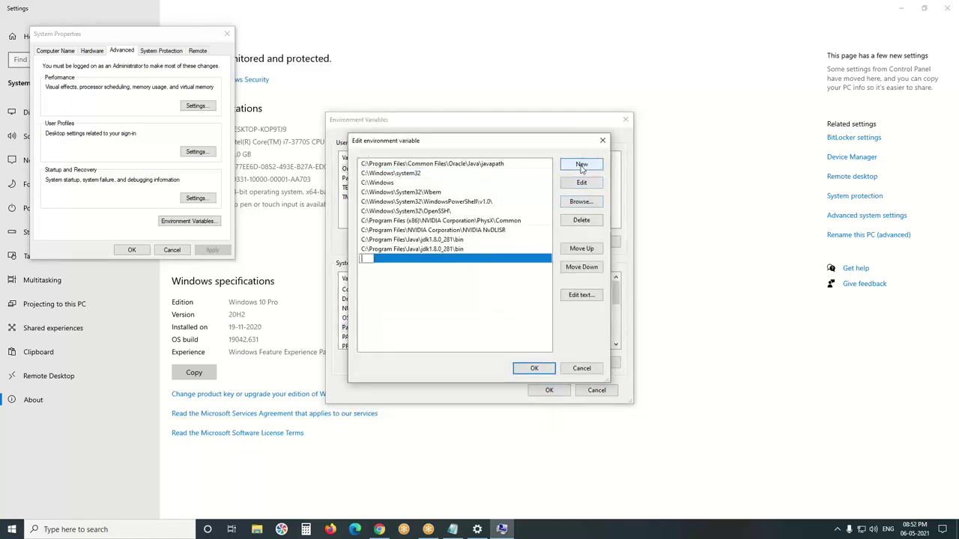
{"action": "type", "text": "C:\\Program Files\\Java\\jdk-16.0.1\\bin"}
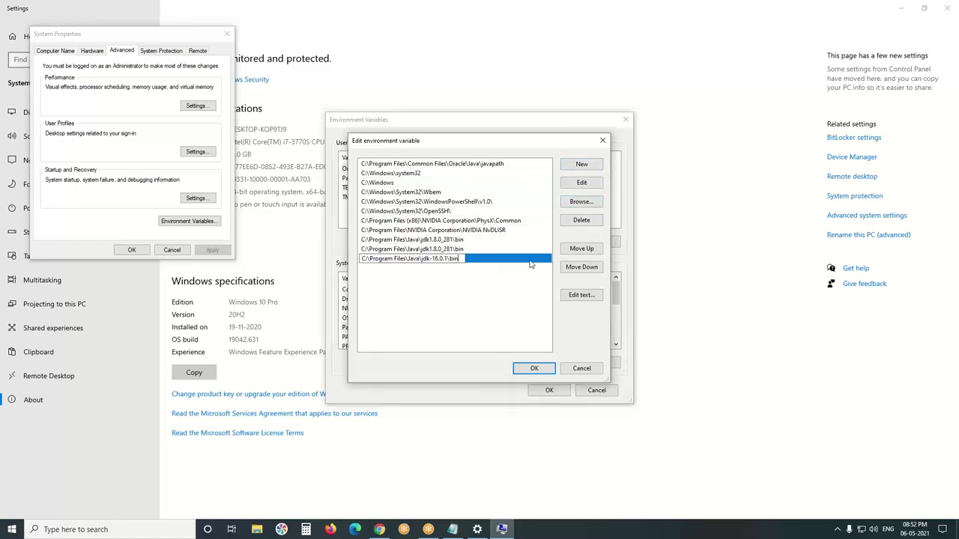
{"action": "left_click", "coordinate": [531, 369]}
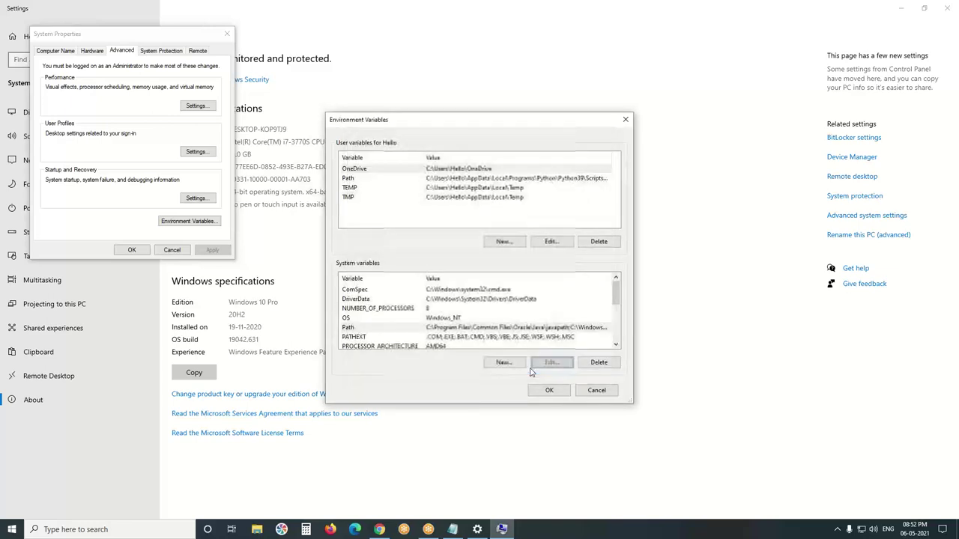
- Accept the changes in Environment Variables and System Properties, and close the Settings window
{"action": "left_click", "coordinate": [547, 391]}
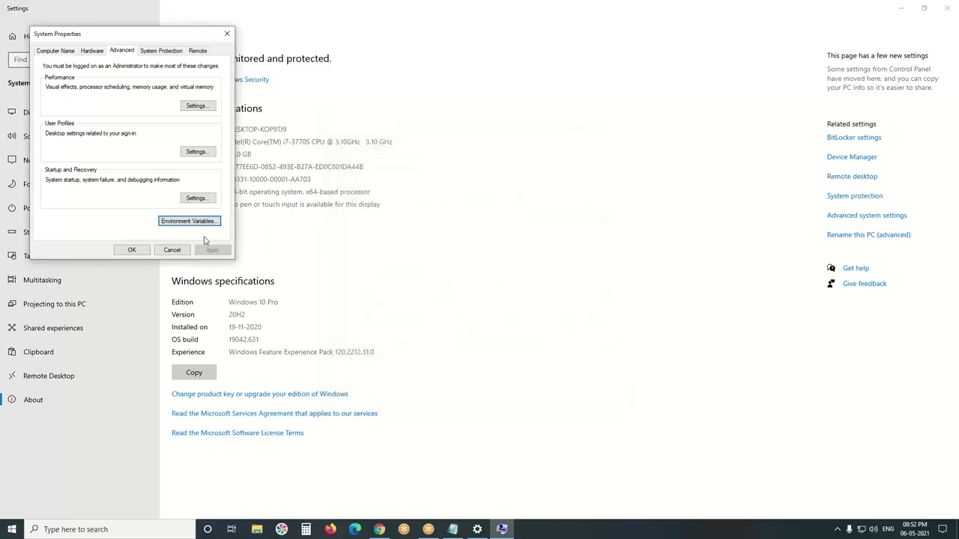
{"action": "left_click", "coordinate": [132, 249]}
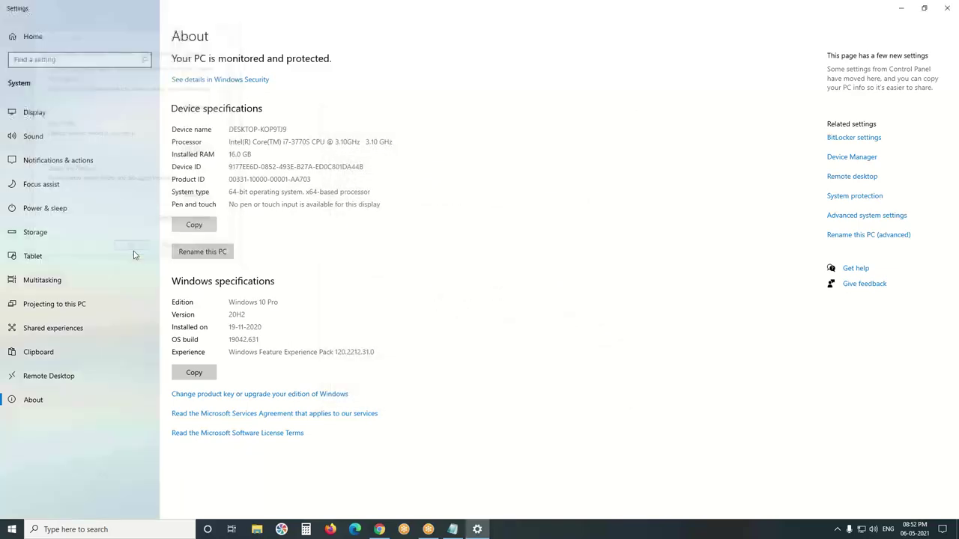
{"action": "left_click", "coordinate": [950, 8]}
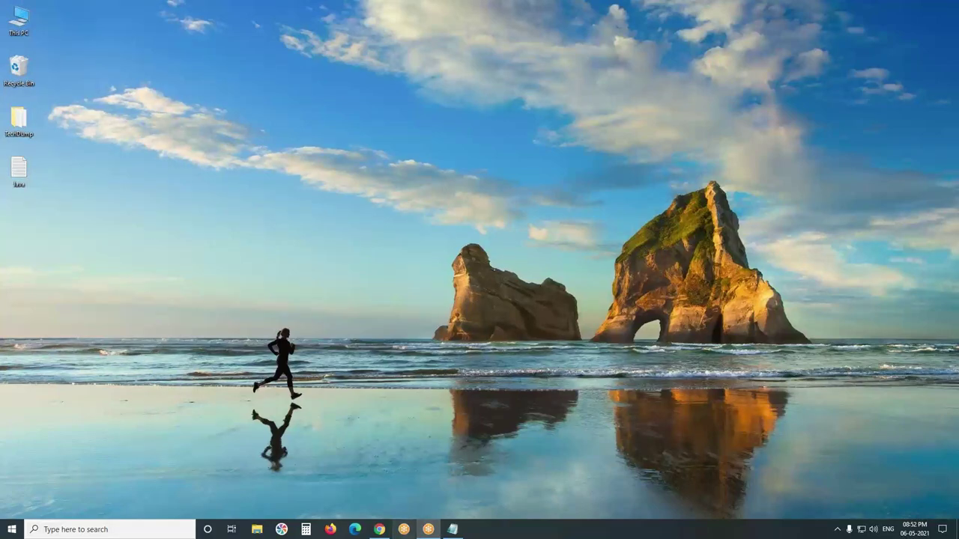
- Review steps i to iii for writing Java programs with the command-line interface in the Java notes, and minimize the notes
{"action": "left_click", "coordinate": [452, 529]}
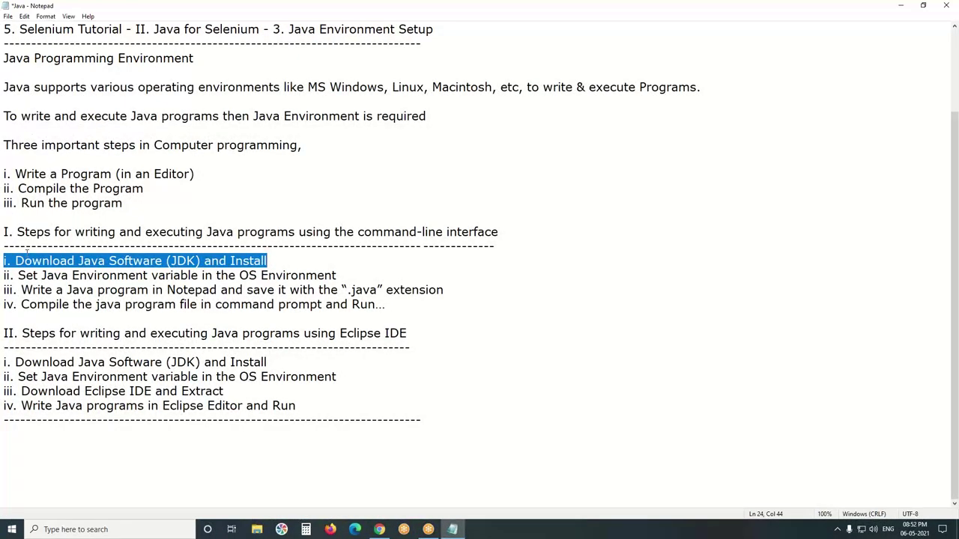
{"action": "left_click_drag", "start_coordinate": [4, 262], "coordinate": [278, 255]}
{"action": "left_click", "coordinate": [279, 254]}
{"action": "left_click_drag", "start_coordinate": [4, 275], "coordinate": [342, 281]}
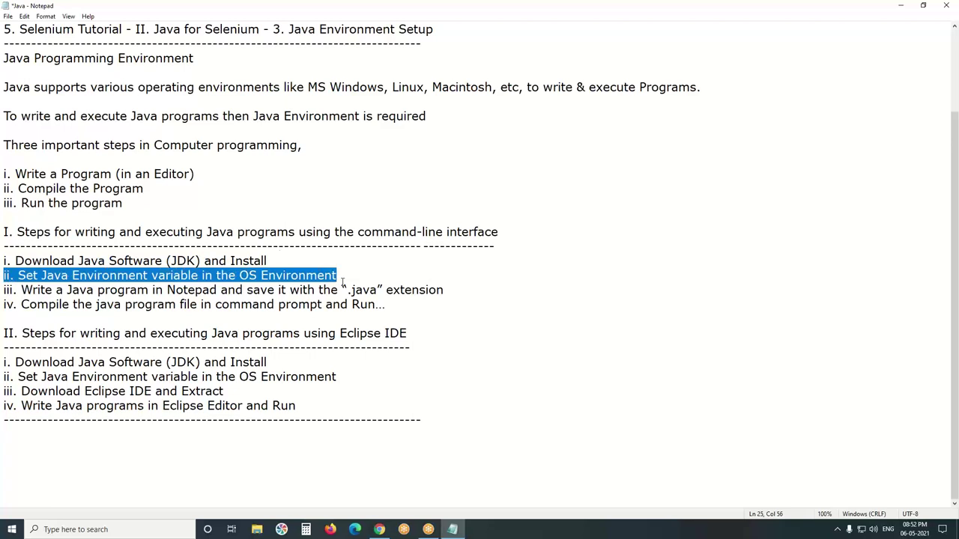
{"action": "left_click", "coordinate": [174, 290]}
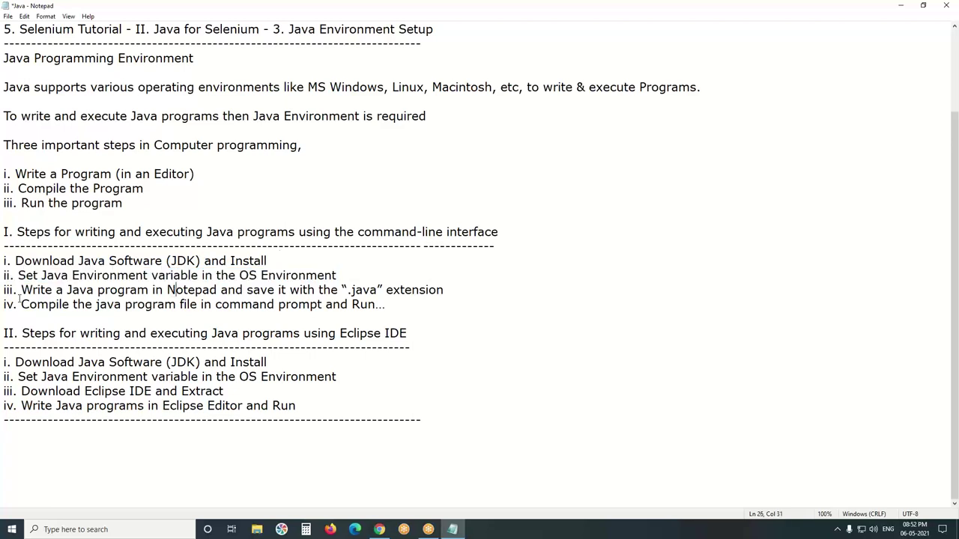
{"action": "left_click_drag", "start_coordinate": [5, 289], "coordinate": [482, 291]}
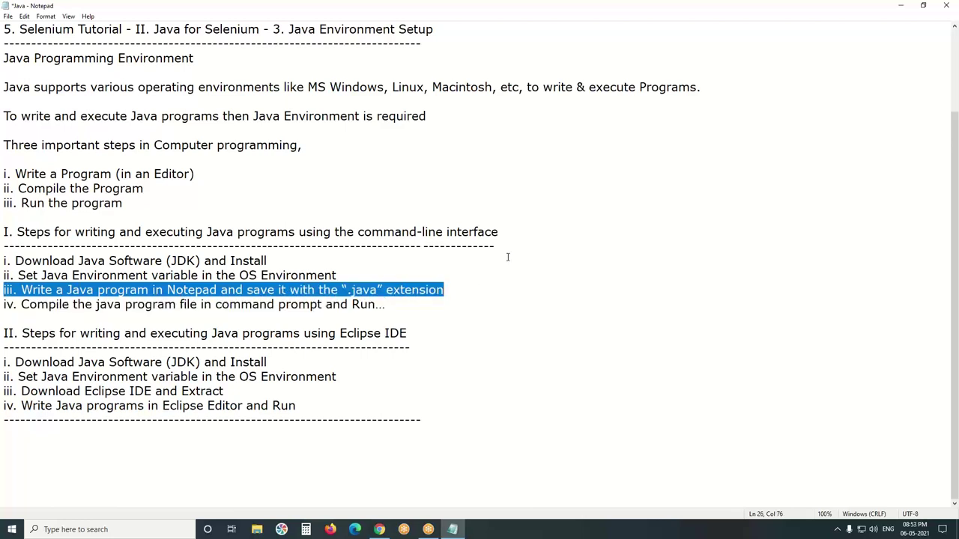
{"action": "left_click", "coordinate": [901, 5]}
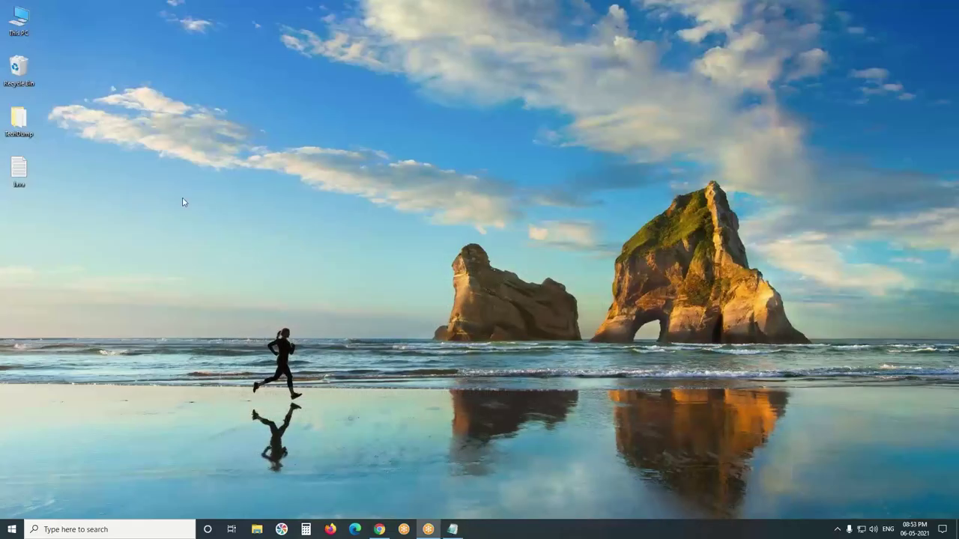
- Create a new text document on the desktop, keep its default name, and open it in a maximized Notepad window
{"action": "right_click", "coordinate": [109, 209]}
{"action": "mouse_move", "coordinate": [147, 302]}
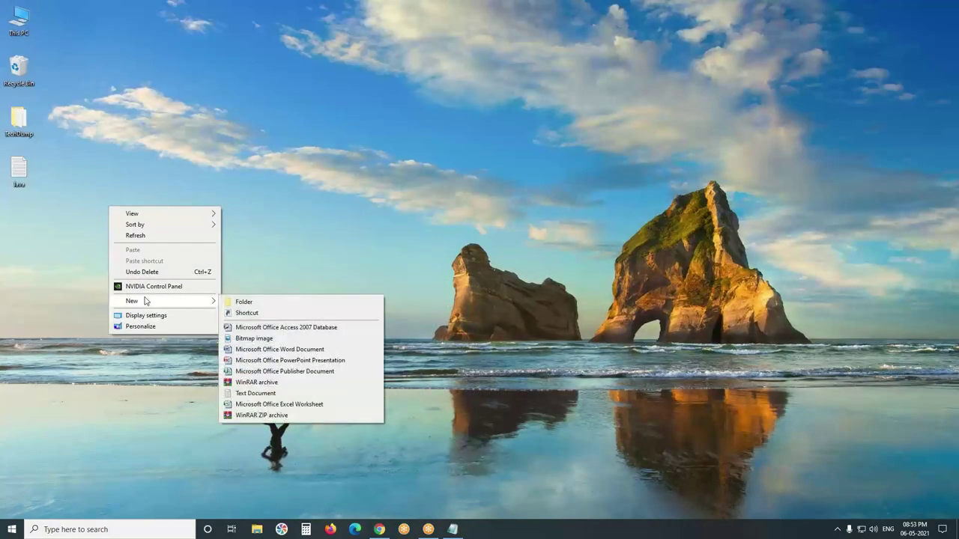
{"action": "left_click", "coordinate": [250, 393]}
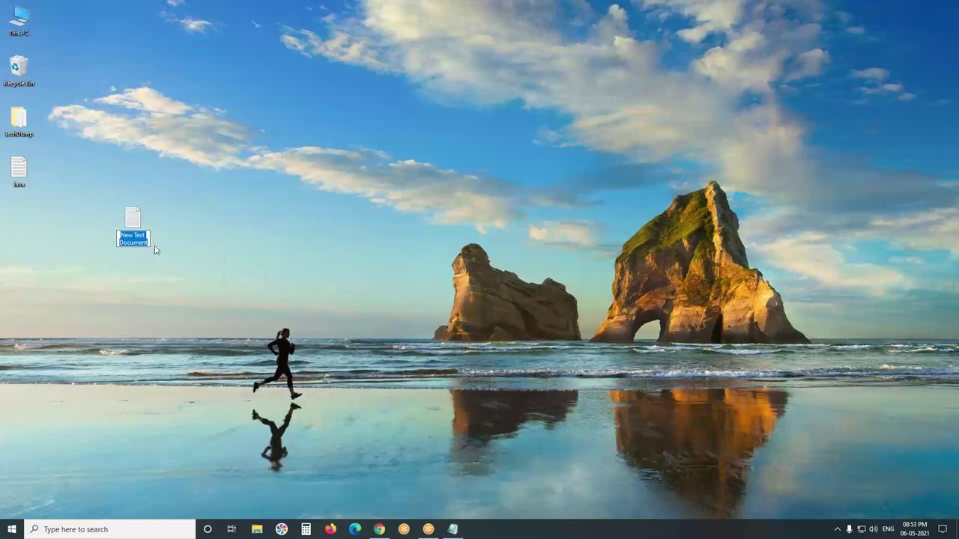
{"action": "left_click", "coordinate": [132, 223]}
{"action": "double_click", "coordinate": [131, 222]}
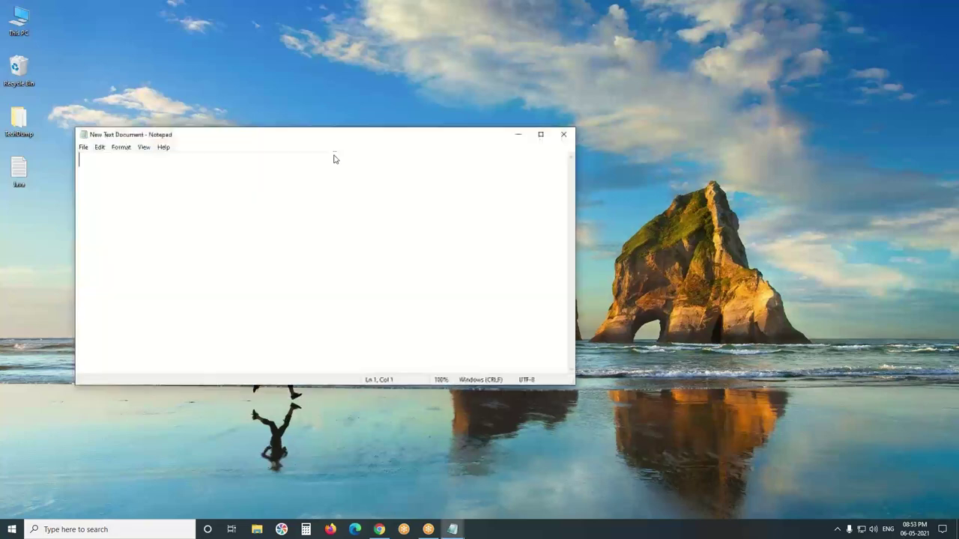
{"action": "left_click", "coordinate": [542, 134]}
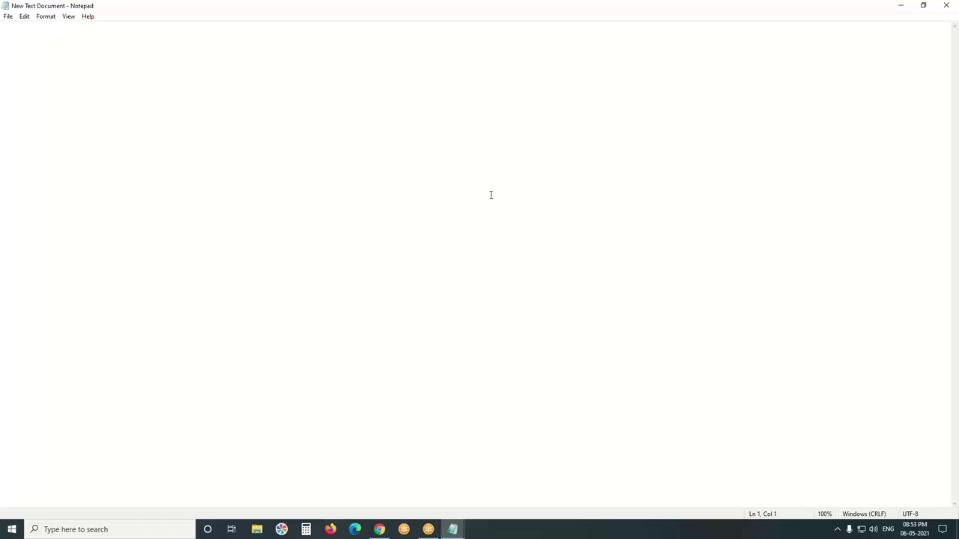
- Write public class Sample{ with the method public static void main (String [] args){ and both closing braces
{"action": "type", "text": "publi"}
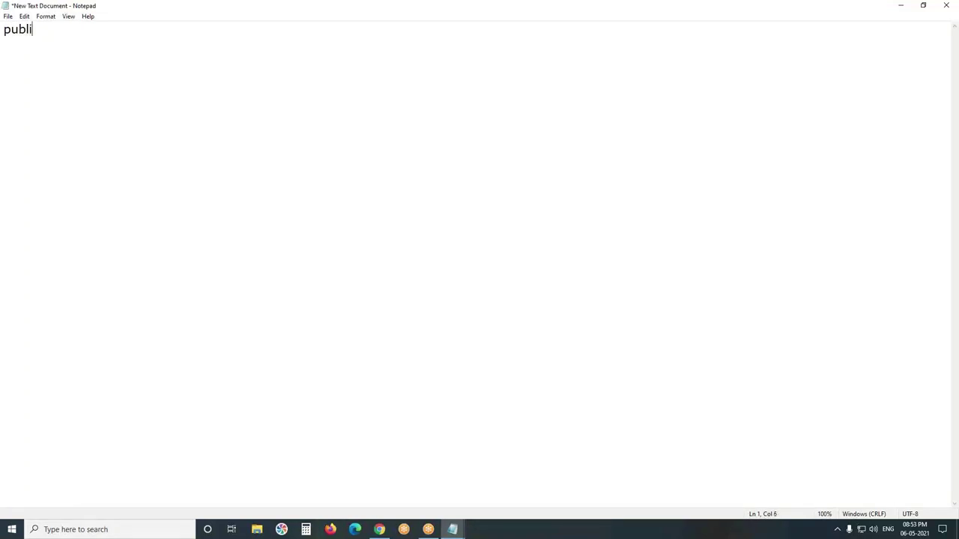
{"action": "type", "text": "c class Sample"}
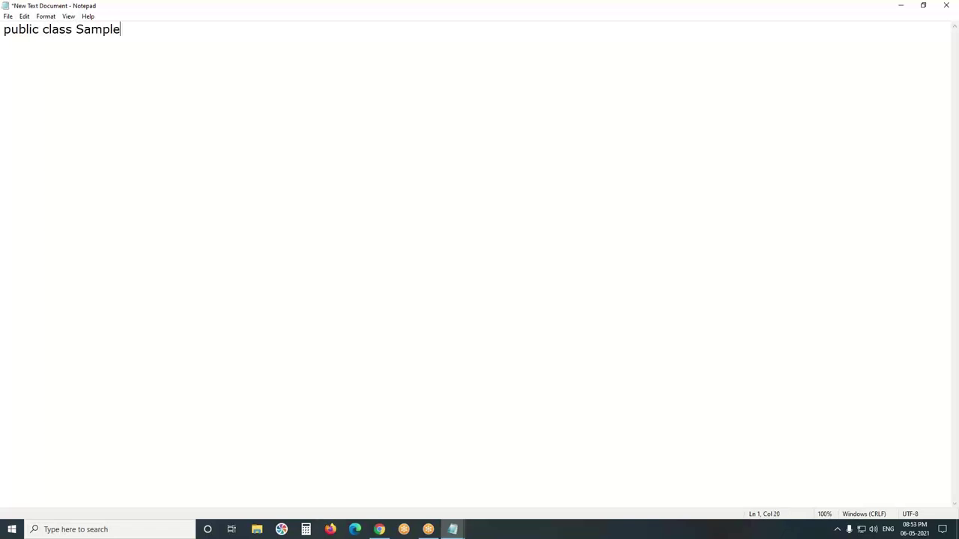
{"action": "type", "text": "{"}
{"action": "key", "text": "Return"}
{"action": "type", "text": "public static void "}
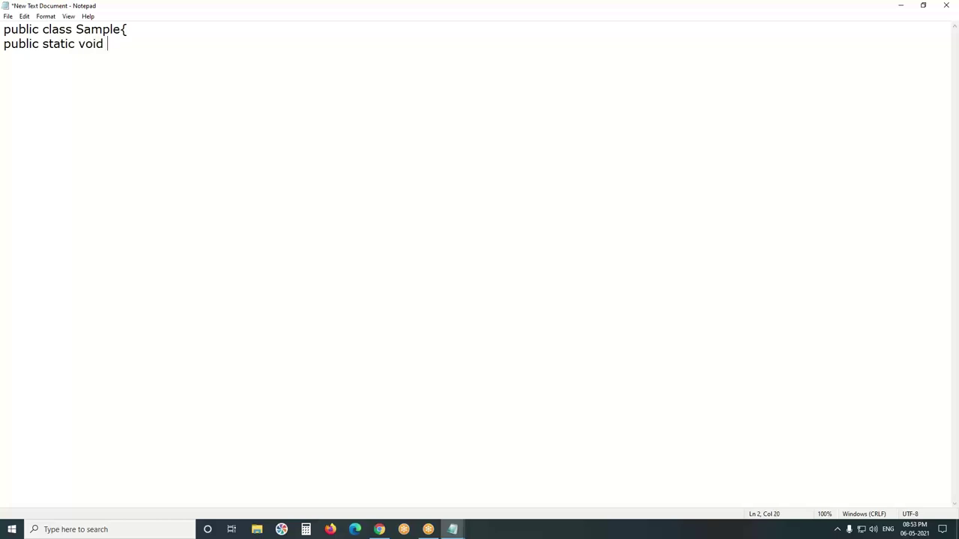
{"action": "type", "text": "main (String"}
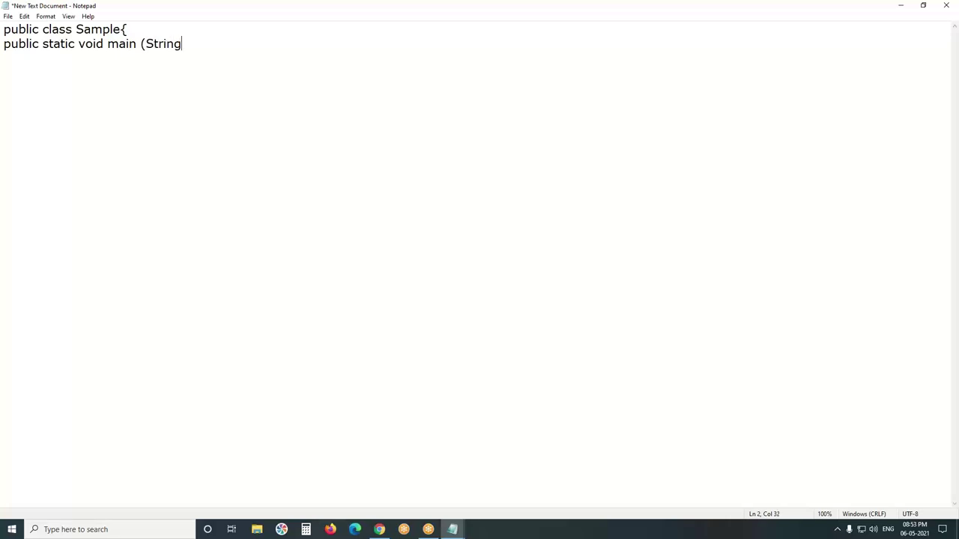
{"action": "type", "text": " [] args){"}
{"action": "key", "text": "Return"}
{"action": "type", "text": "} }"}
- Insert the statement System.out.println("HelloJava World"); inside the main method
{"action": "left_click", "coordinate": [266, 45]}
{"action": "key", "text": "Return"}
{"action": "key", "text": "Return"}
{"action": "left_click", "coordinate": [53, 64]}
{"action": "type", "text": "Syste"}
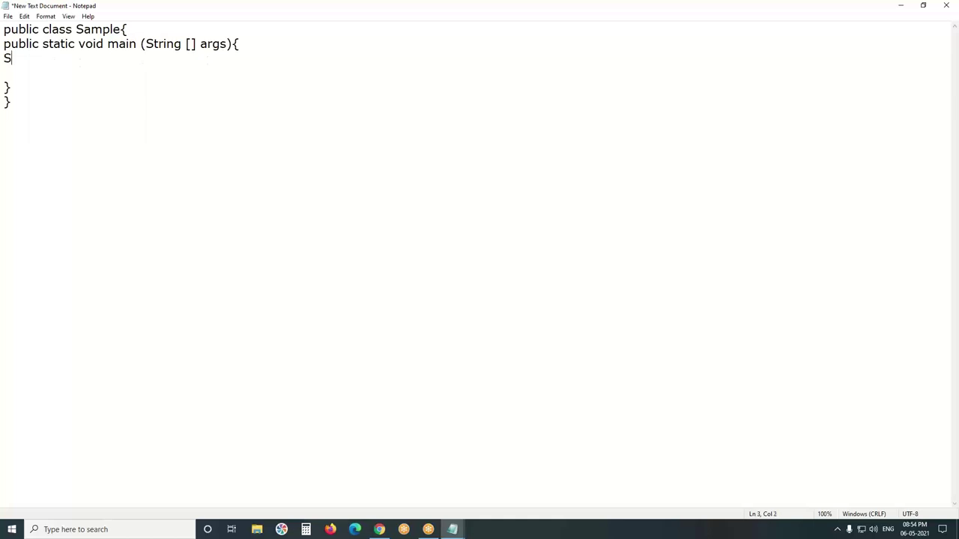
{"action": "type", "text": "m"}
{"action": "type", "text": ".out.printl"}
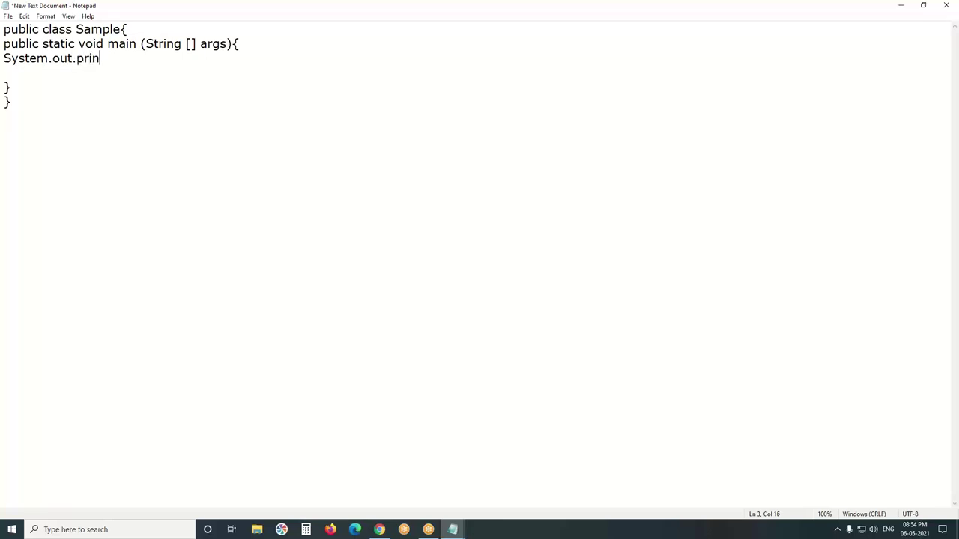
{"action": "type", "text": "n(\"Hek"}
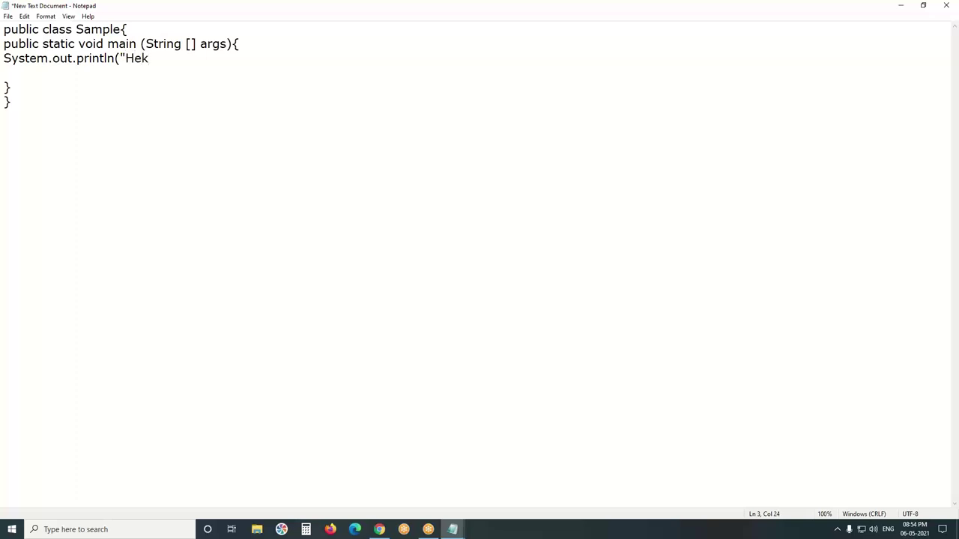
{"action": "key", "text": "BackSpace"}
{"action": "type", "text": "lloJava World\""}
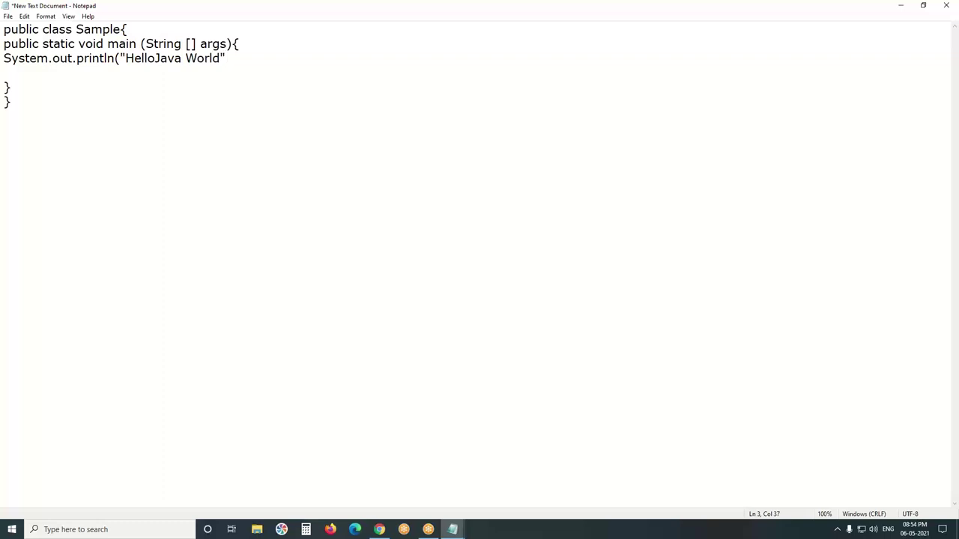
{"action": "type", "text": ";"}
{"action": "key", "text": "BackSpace"}
{"action": "type", "text": ");"}
- Remove the blank line below the println statement and check the code through the closing braces
{"action": "left_click", "coordinate": [48, 73]}
{"action": "key", "text": "Delete"}
{"action": "left_click_drag", "start_coordinate": [232, 44], "coordinate": [246, 94]}
{"action": "left_click", "coordinate": [213, 59]}
{"action": "left_click", "coordinate": [234, 89]}
- Save a copy of the program on the Desktop as Sample.java
{"action": "left_click", "coordinate": [7, 16]}
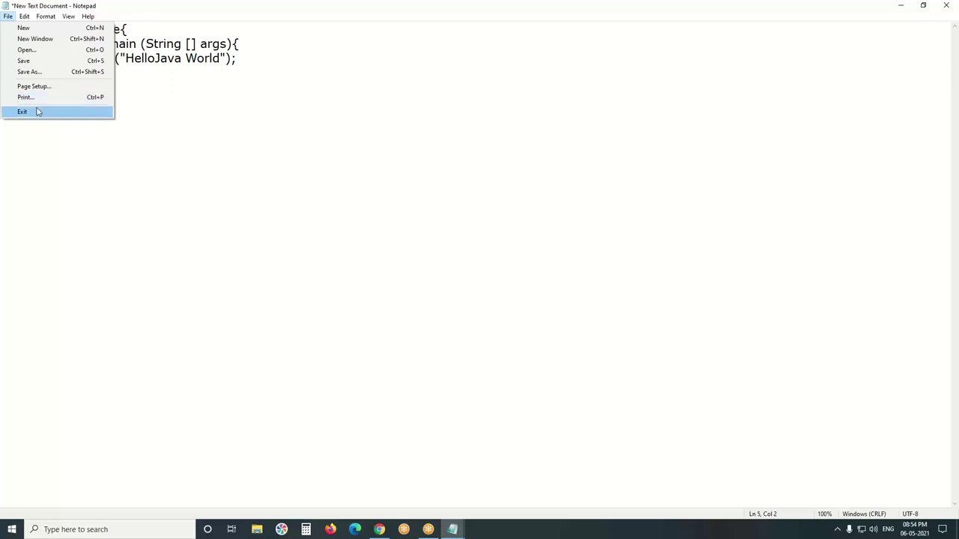
{"action": "left_click", "coordinate": [37, 71]}
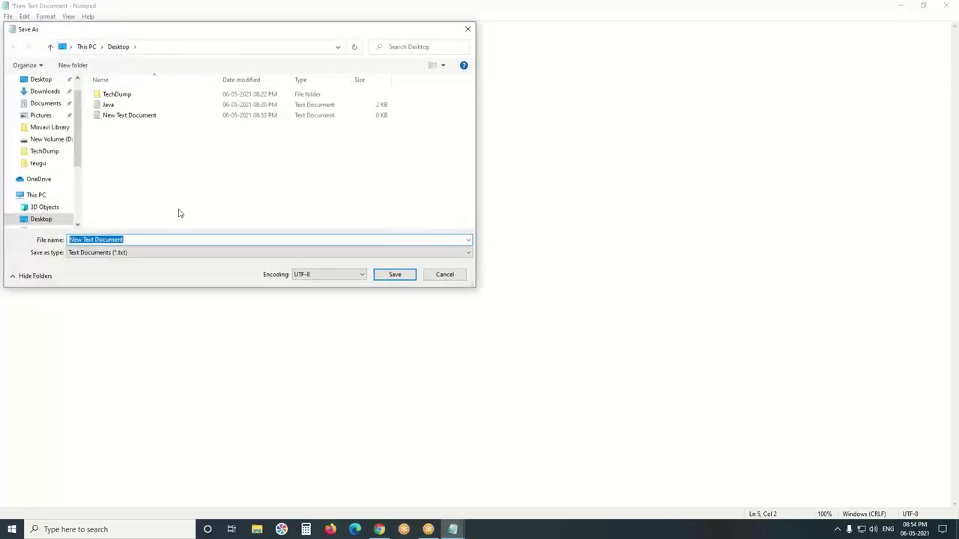
{"action": "type", "text": "Sampl"}
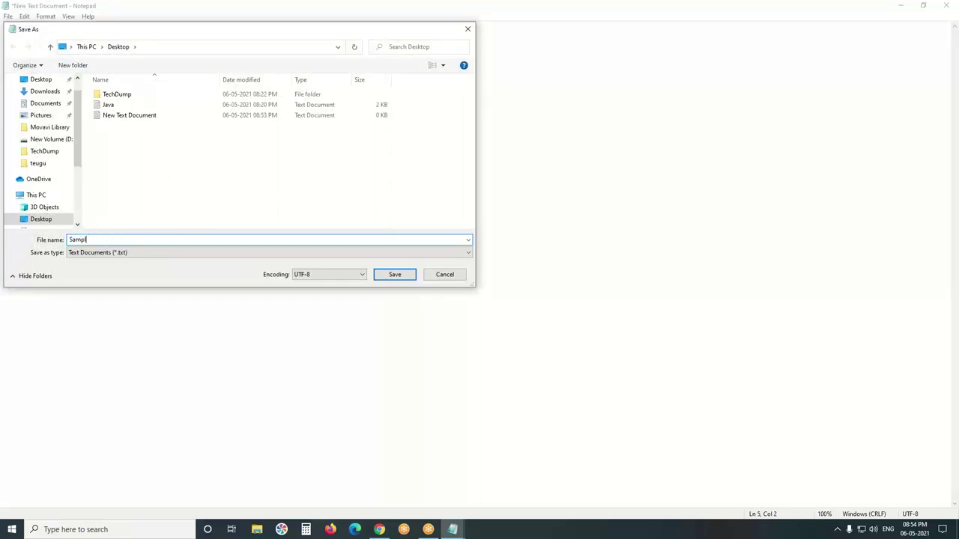
{"action": "type", "text": "e.java"}
{"action": "scroll", "coordinate": [72, 157], "scroll_direction": "up", "scroll_amount": 2}
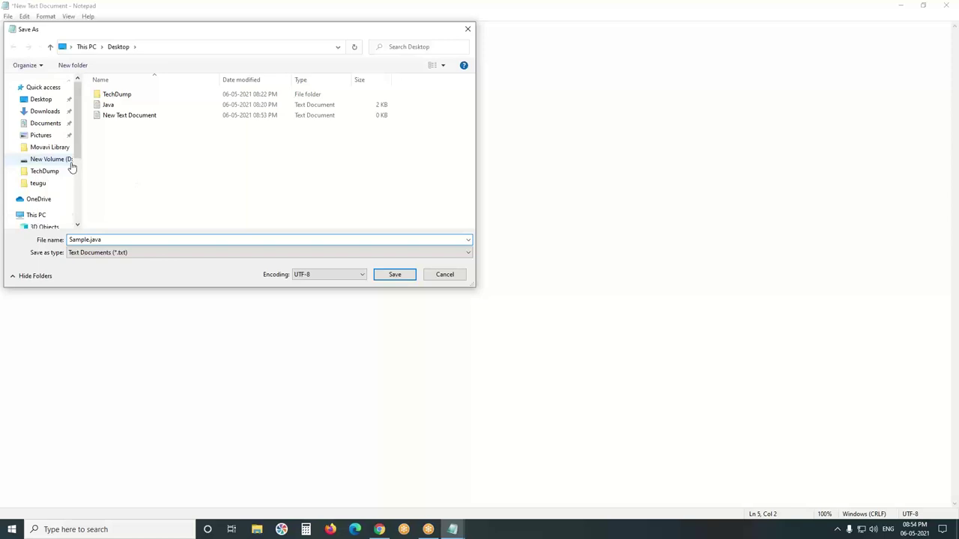
{"action": "left_click", "coordinate": [41, 99]}
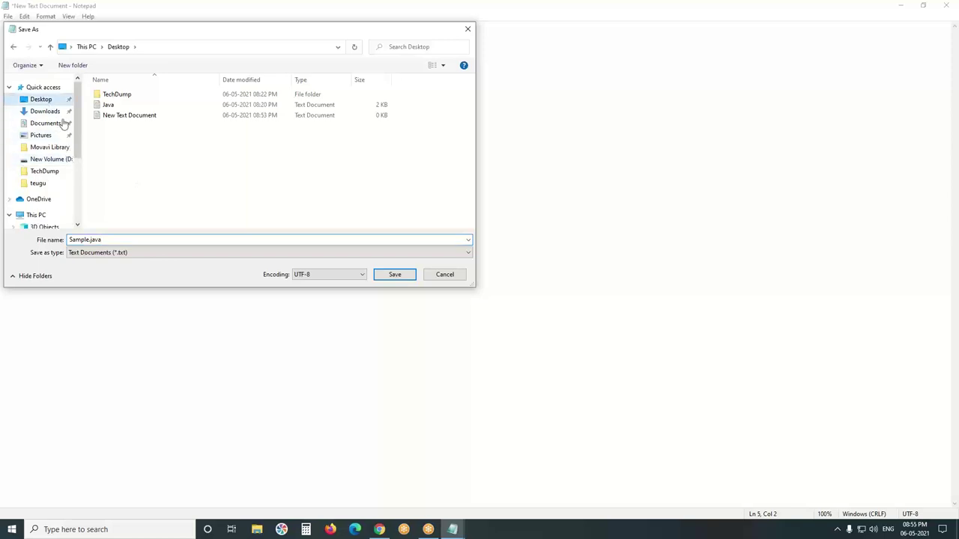
{"action": "left_click", "coordinate": [395, 275]}
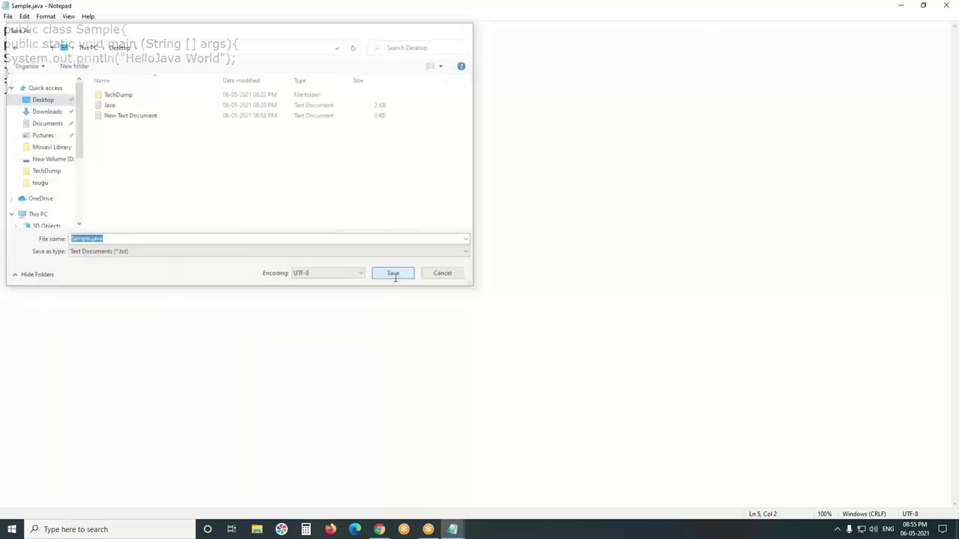
- Close the Sample.java editor window and delete the empty New Text Document from the desktop
{"action": "left_click", "coordinate": [944, 7]}
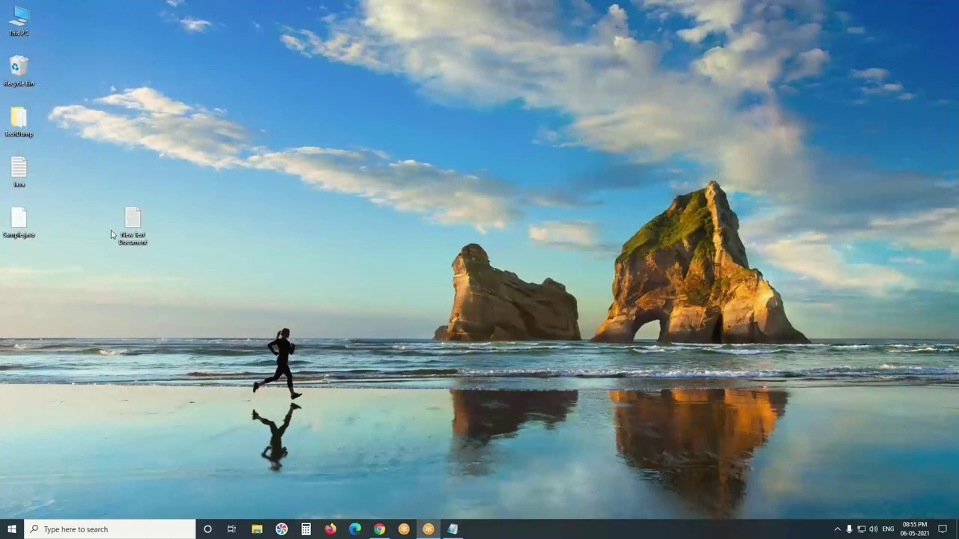
{"action": "right_click", "coordinate": [140, 224]}
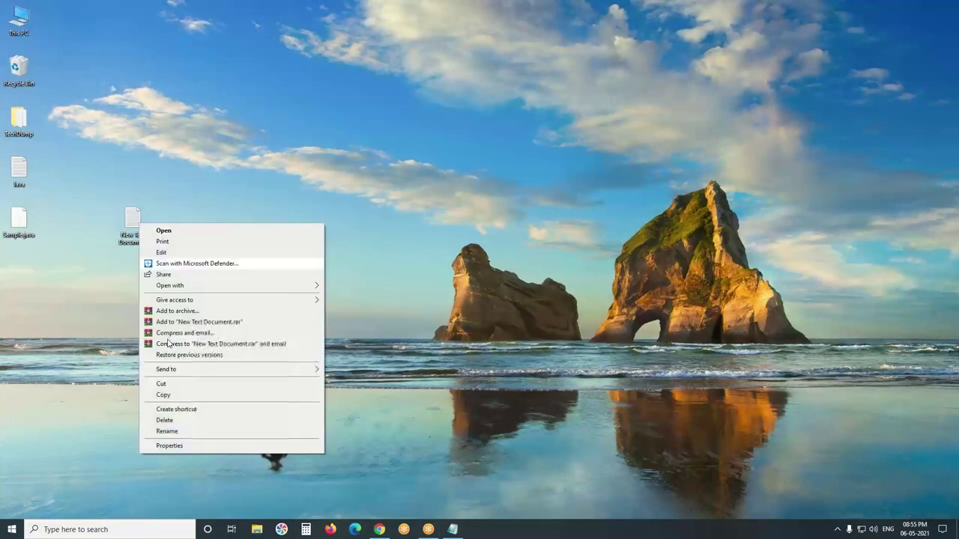
{"action": "left_click", "coordinate": [182, 423]}
- Open Command Prompt and change the working directory to the Desktop with cd desktop
{"action": "left_click", "coordinate": [144, 530]}
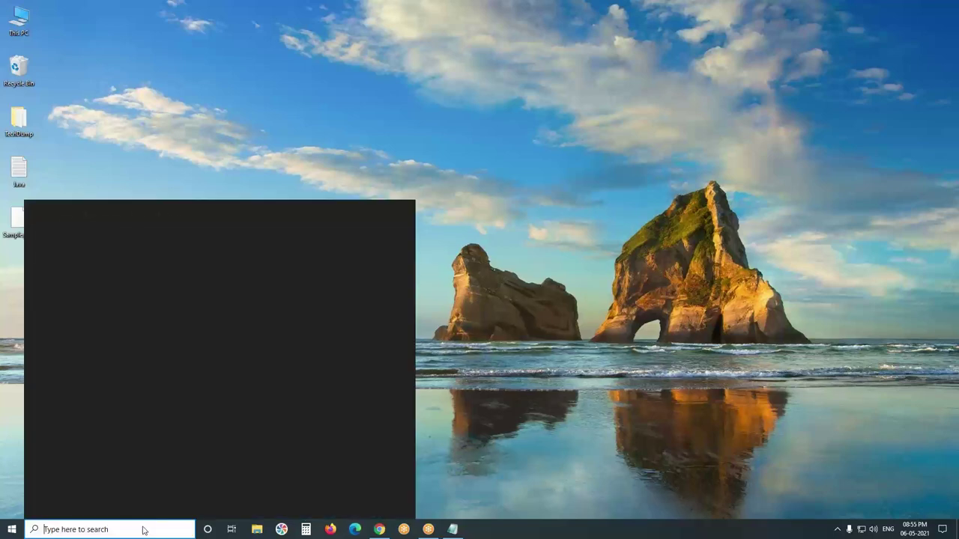
{"action": "type", "text": "cmd"}
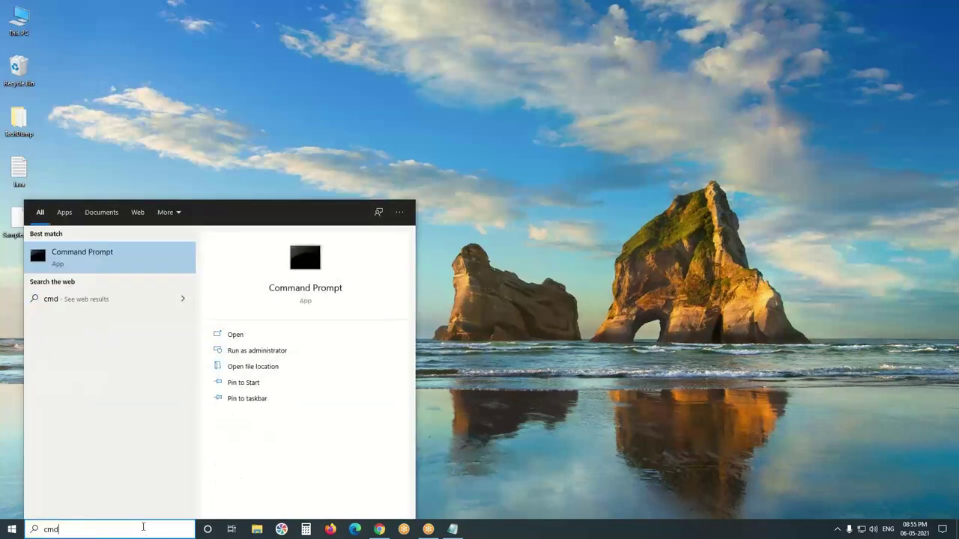
{"action": "left_click", "coordinate": [102, 264]}
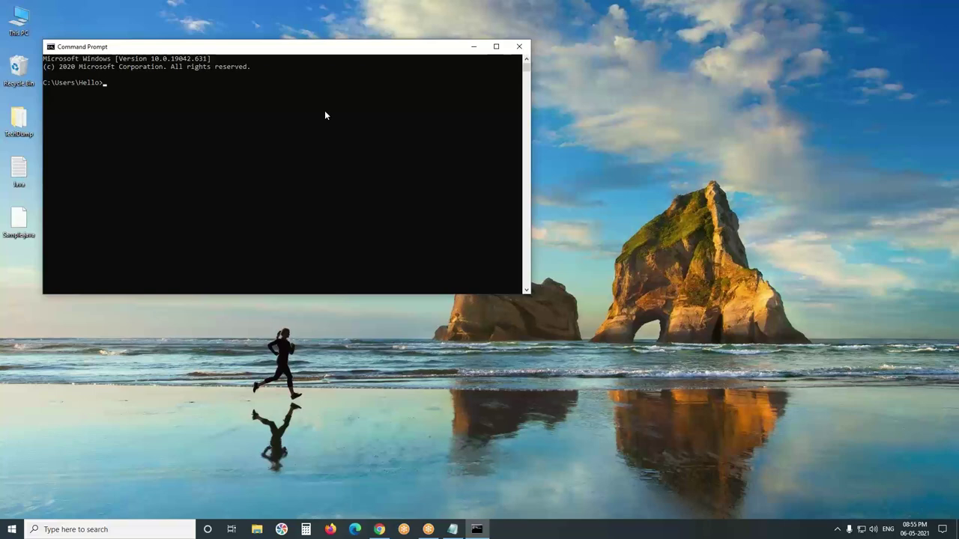
{"action": "type", "text": "cd desktop"}
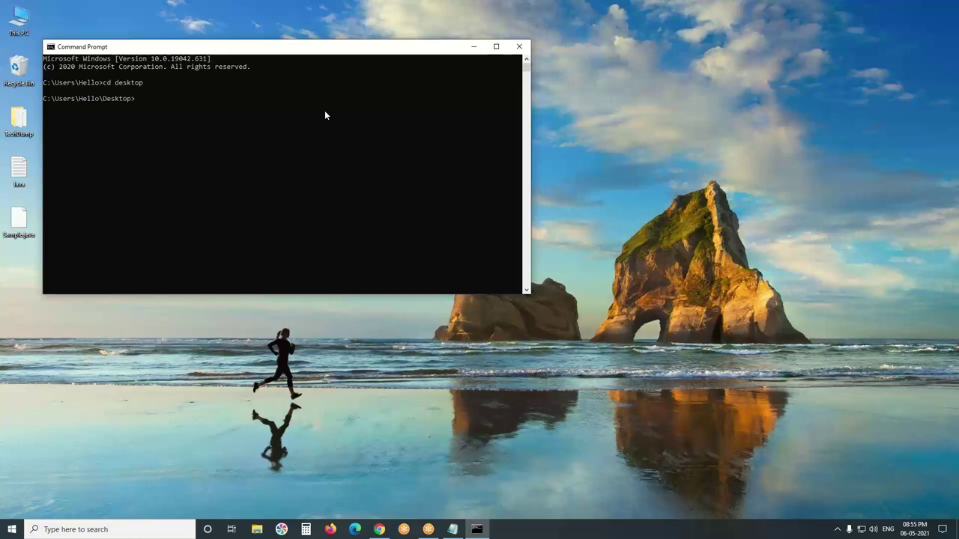
- List the Desktop directory with dir and locate Sample.java in the listing in a maximized window
{"action": "type", "text": "dir"}
{"action": "key", "text": "Return"}
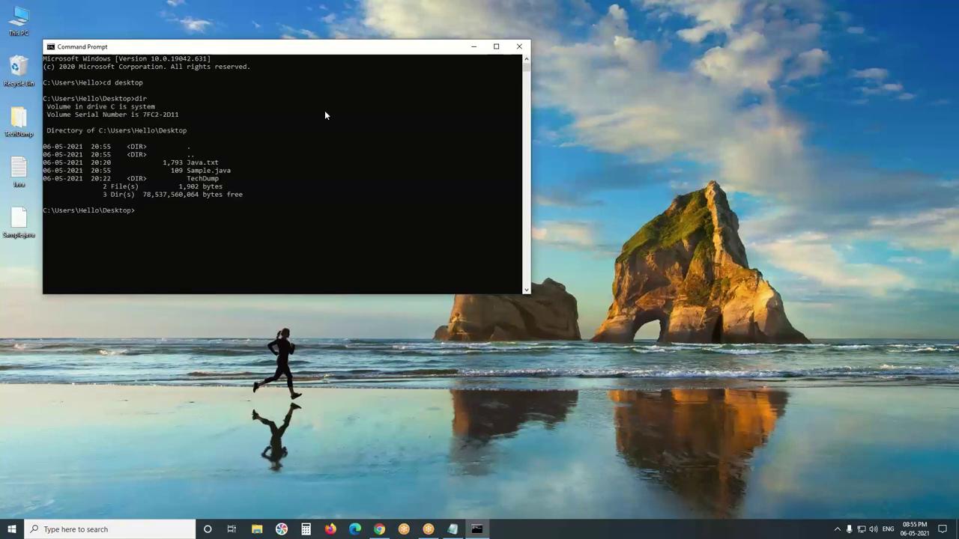
{"action": "left_click", "coordinate": [491, 45]}
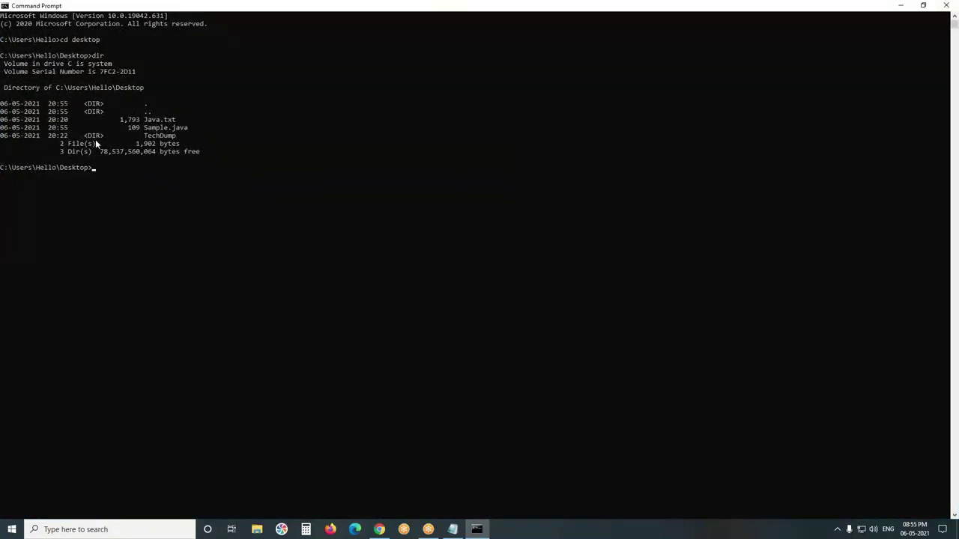
{"action": "left_click_drag", "start_coordinate": [145, 128], "coordinate": [197, 130]}
{"action": "left_click", "coordinate": [206, 160]}
- Compile the program from the Desktop directory with javac Sample.java
{"action": "left_click", "coordinate": [133, 184]}
{"action": "type", "text": "\\"}
{"action": "type", "text": "vac Sample.java"}
{"action": "key", "text": "Return"}
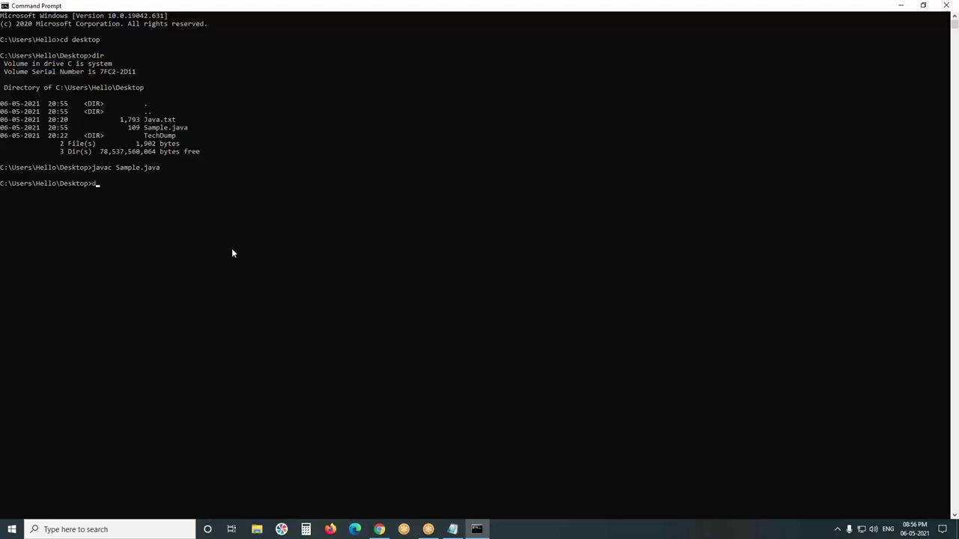
- List the Desktop directory again with dir and look for the compiled Sample.class file
{"action": "type", "text": "dir"}
{"action": "key", "text": "Return"}
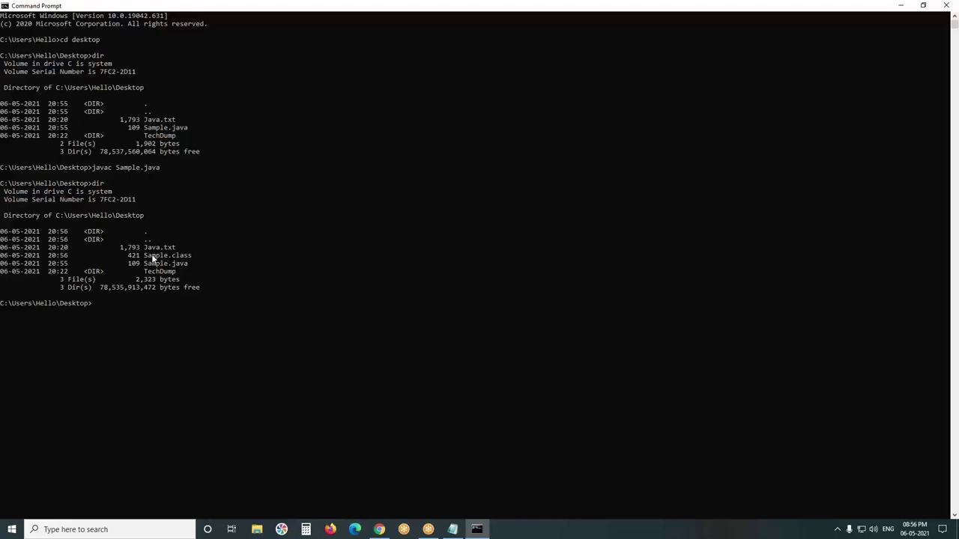
{"action": "left_click_drag", "start_coordinate": [144, 255], "coordinate": [194, 256]}
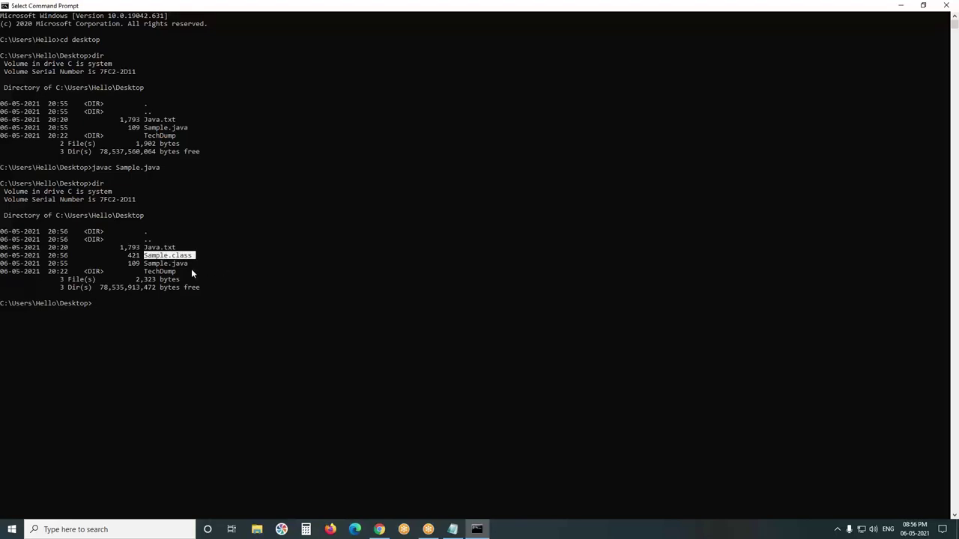
{"action": "left_click", "coordinate": [210, 328]}
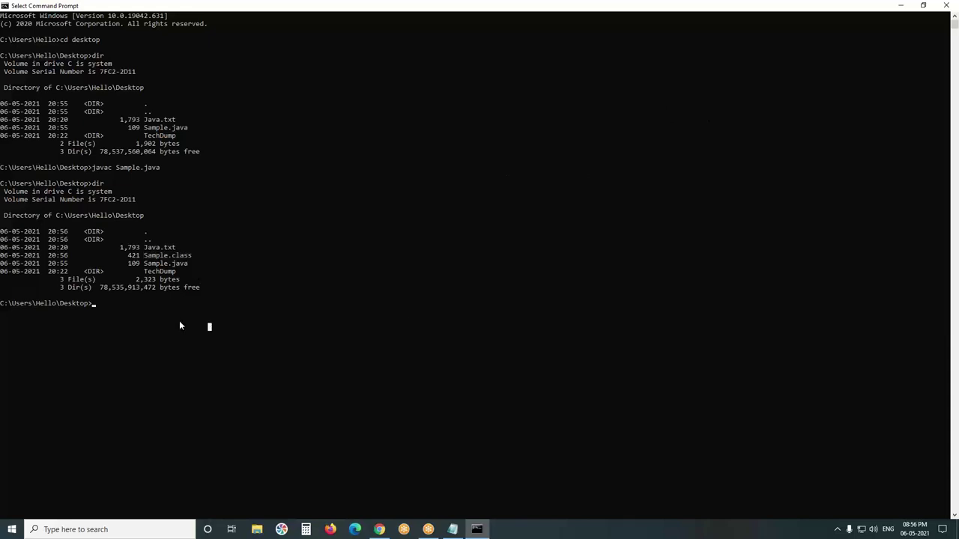
{"action": "left_click", "coordinate": [125, 304]}
{"action": "key", "text": "Escape"}
{"action": "left_click_drag", "start_coordinate": [140, 256], "coordinate": [192, 256]}
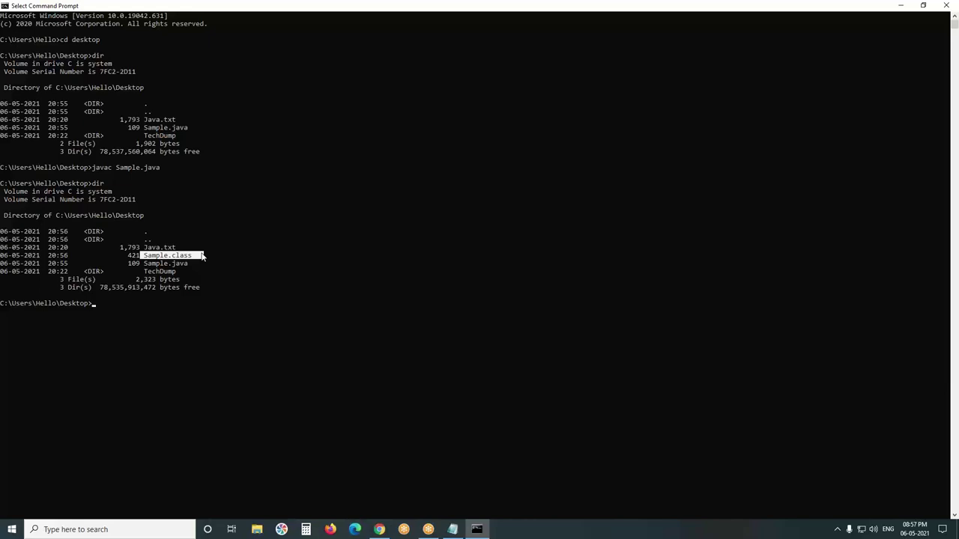
{"action": "right_click", "coordinate": [172, 334]}
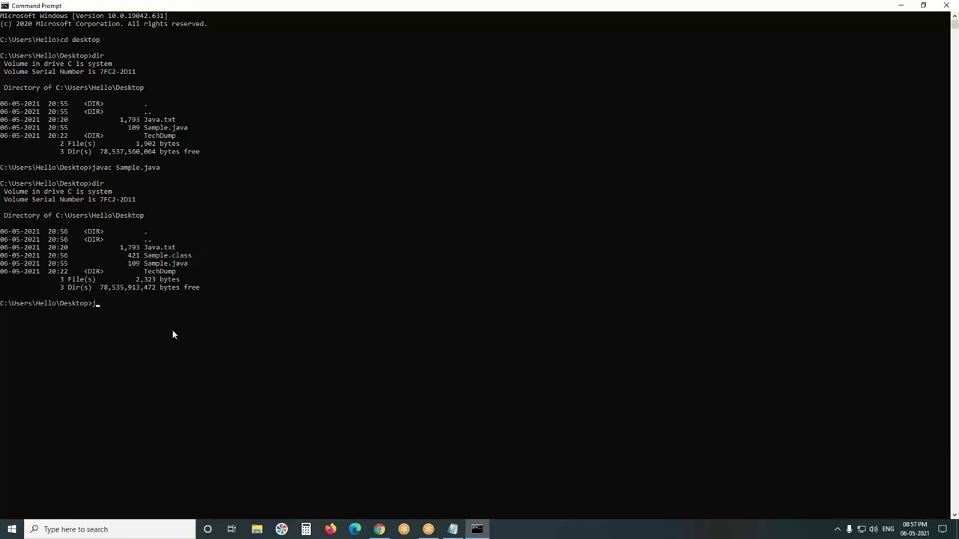
- Run the compiled class from the Desktop directory with java Sample
{"action": "type", "text": "java"}
{"action": "type", "text": "Sample"}
{"action": "key", "text": "Return"}
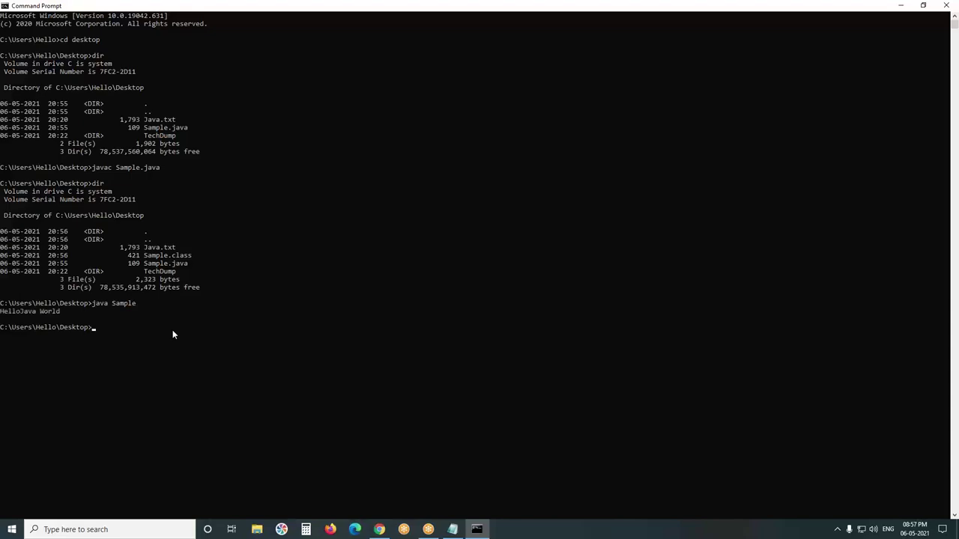
- Check the line printed by the program and close the Command Prompt window
{"action": "left_click", "coordinate": [30, 311]}
{"action": "left_click_drag", "start_coordinate": [74, 311], "coordinate": [2, 311]}
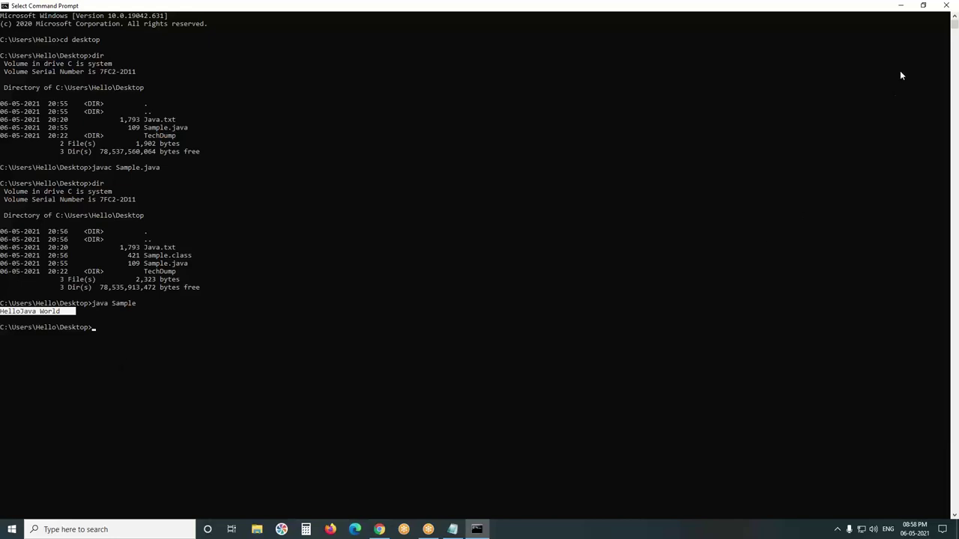
{"action": "left_click", "coordinate": [944, 9]}
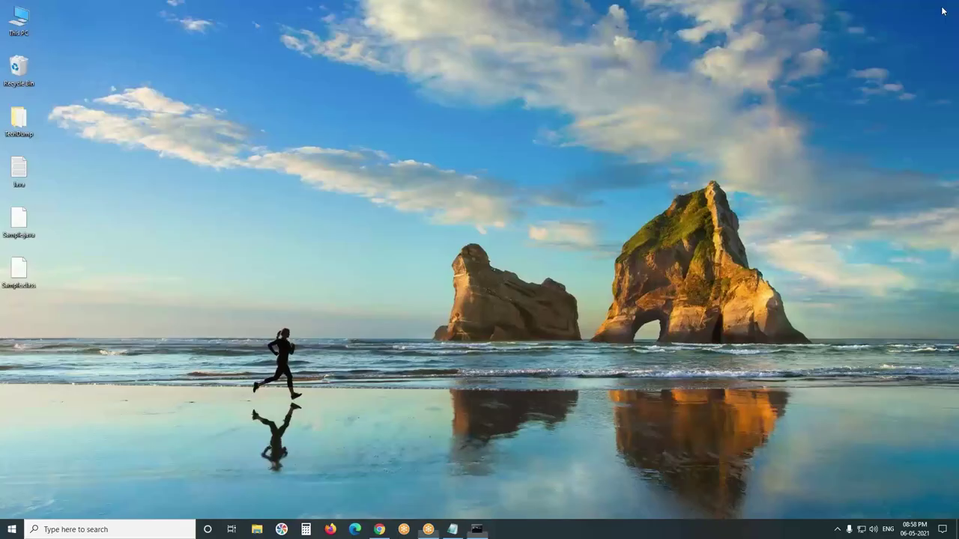
- Open Sample.class from the desktop with Notepad, keeping it as the app for all .class files, and close the file
{"action": "right_click", "coordinate": [23, 268]}
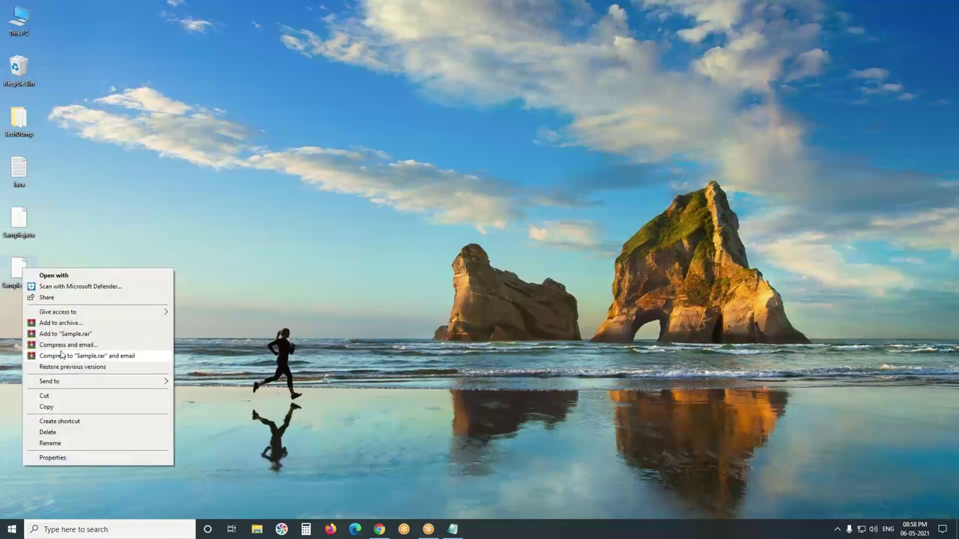
{"action": "left_click", "coordinate": [63, 281]}
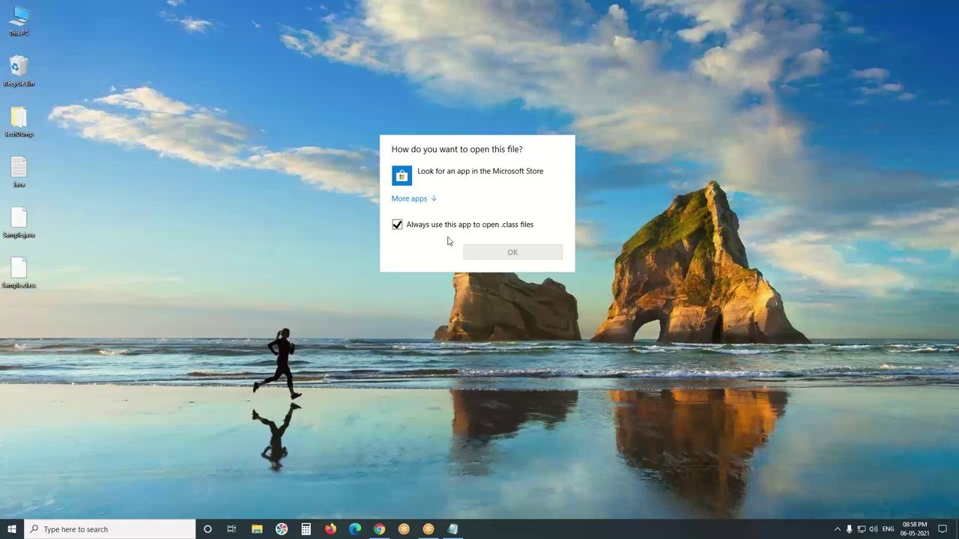
{"action": "left_click", "coordinate": [410, 199]}
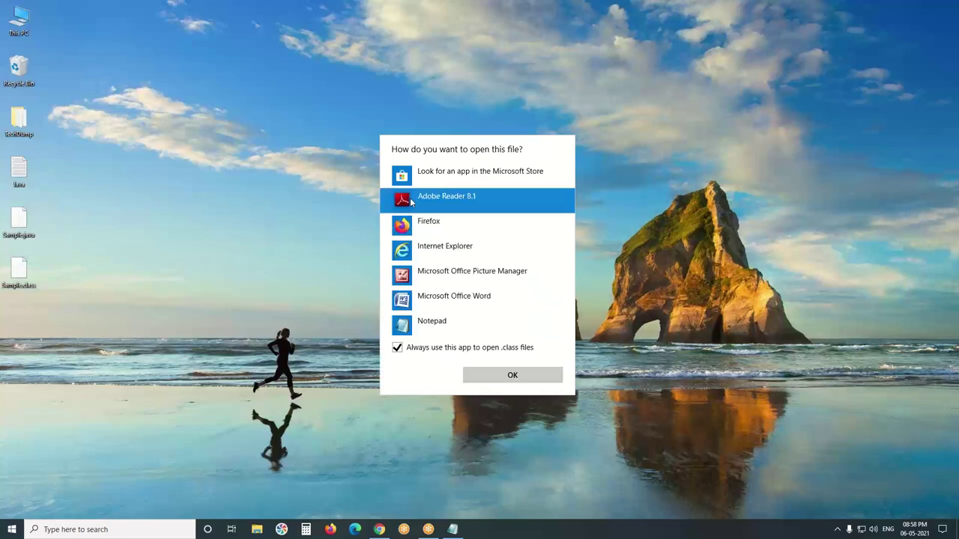
{"action": "left_click", "coordinate": [434, 320]}
{"action": "left_click", "coordinate": [499, 378]}
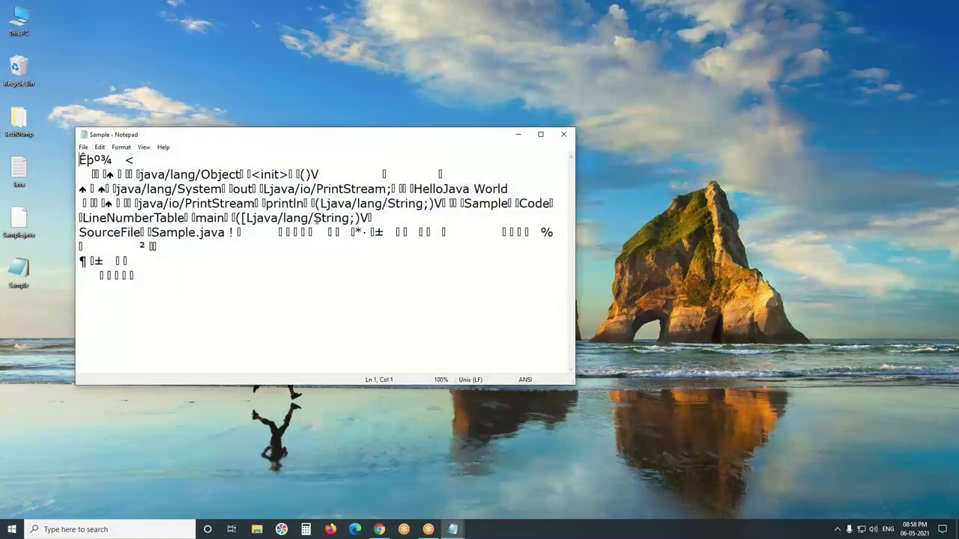
{"action": "left_click", "coordinate": [564, 134]}
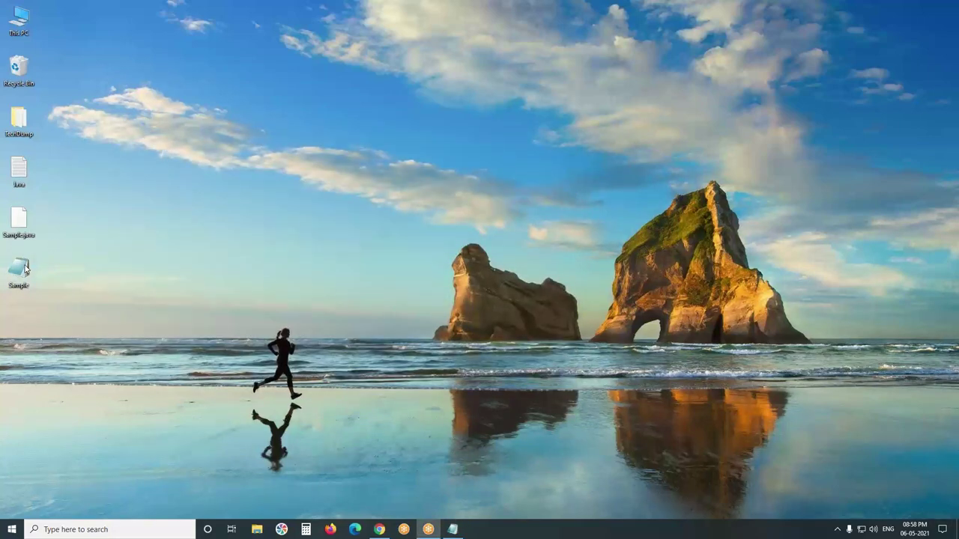
- View the compiled Sample class file in Notepad once more, and delete it from the desktop
{"action": "right_click", "coordinate": [22, 267]}
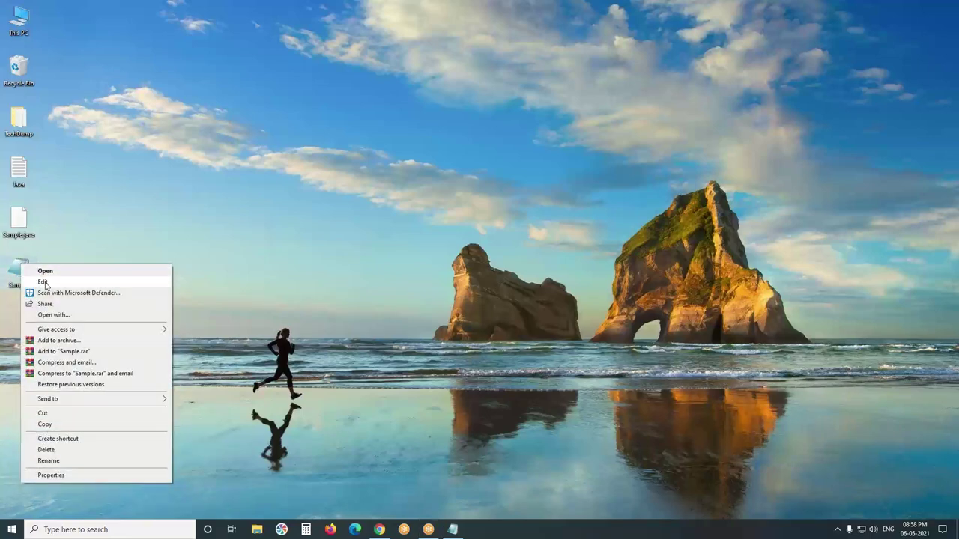
{"action": "left_click", "coordinate": [44, 282]}
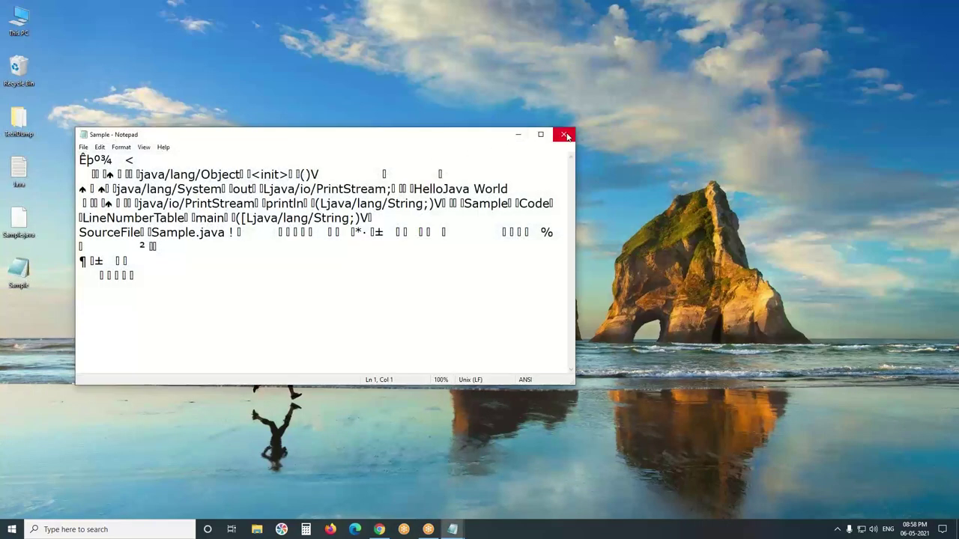
{"action": "left_click", "coordinate": [567, 136]}
{"action": "right_click", "coordinate": [25, 269]}
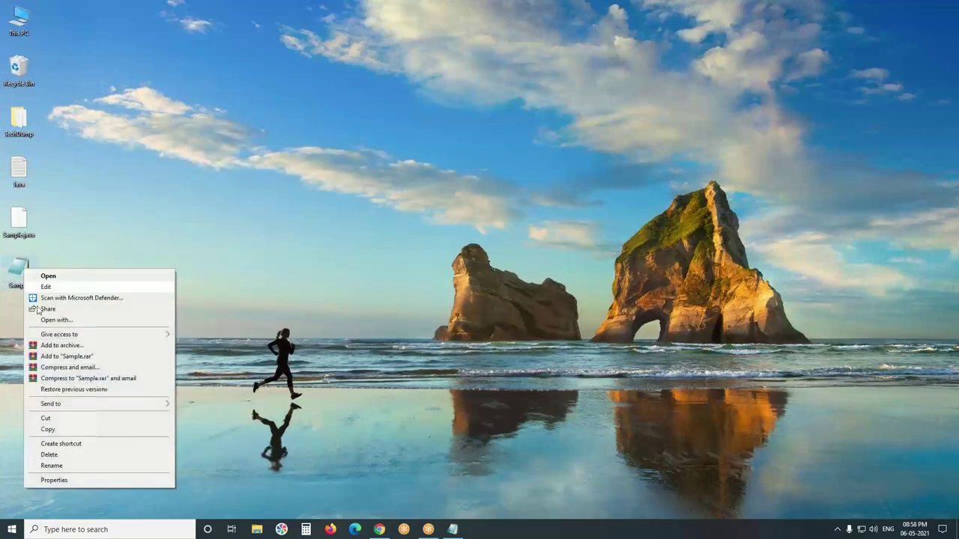
{"action": "left_click", "coordinate": [51, 454]}
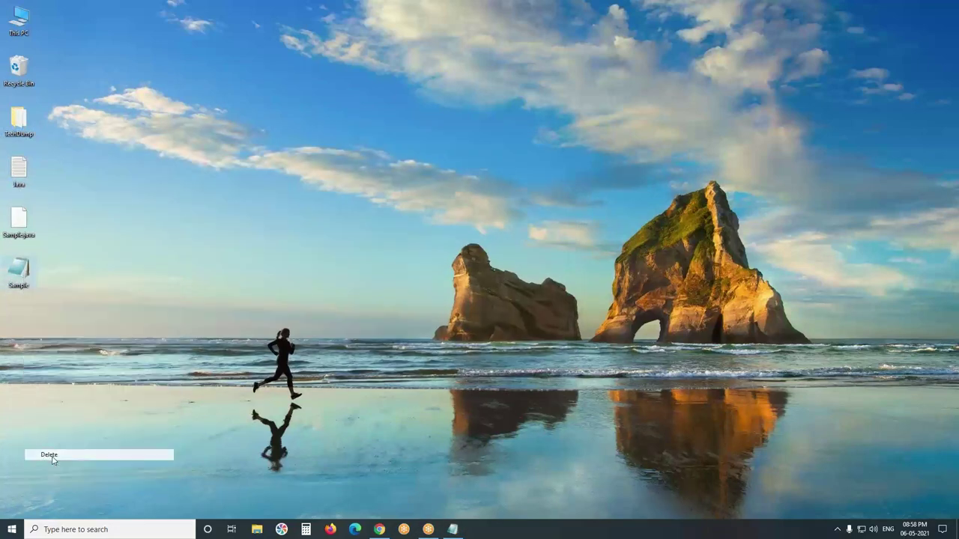
- Open Sample.java from the desktop to view its source code and close it again
{"action": "right_click", "coordinate": [16, 217]}
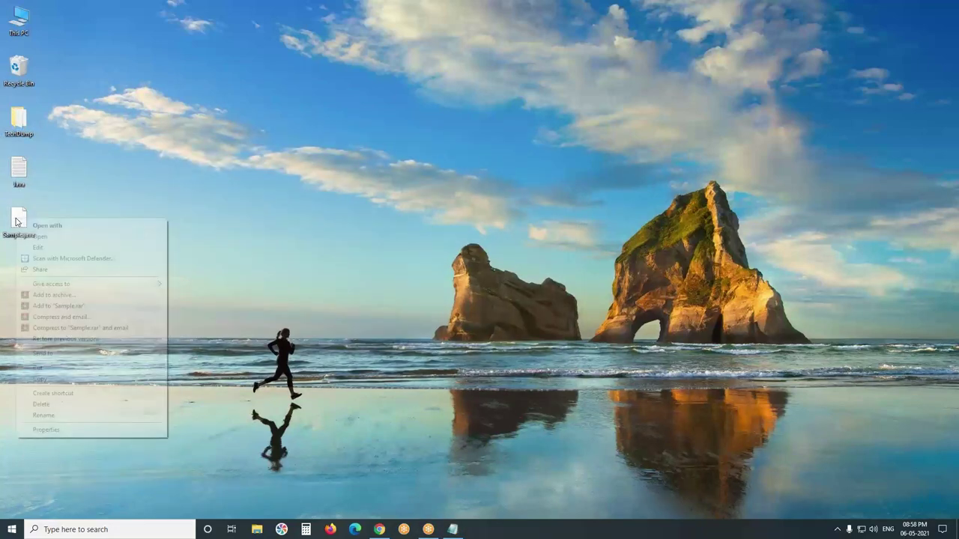
{"action": "left_click", "coordinate": [46, 247]}
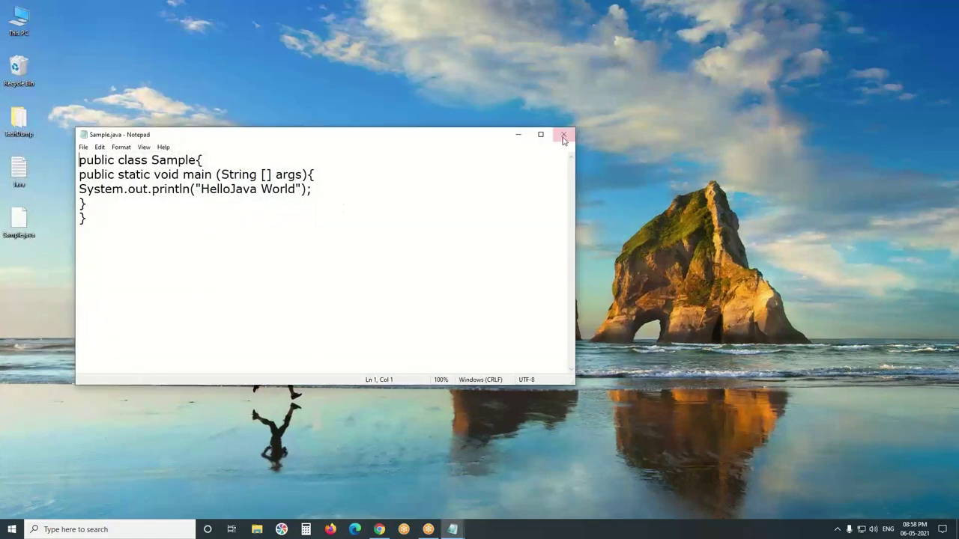
{"action": "left_click", "coordinate": [564, 136]}
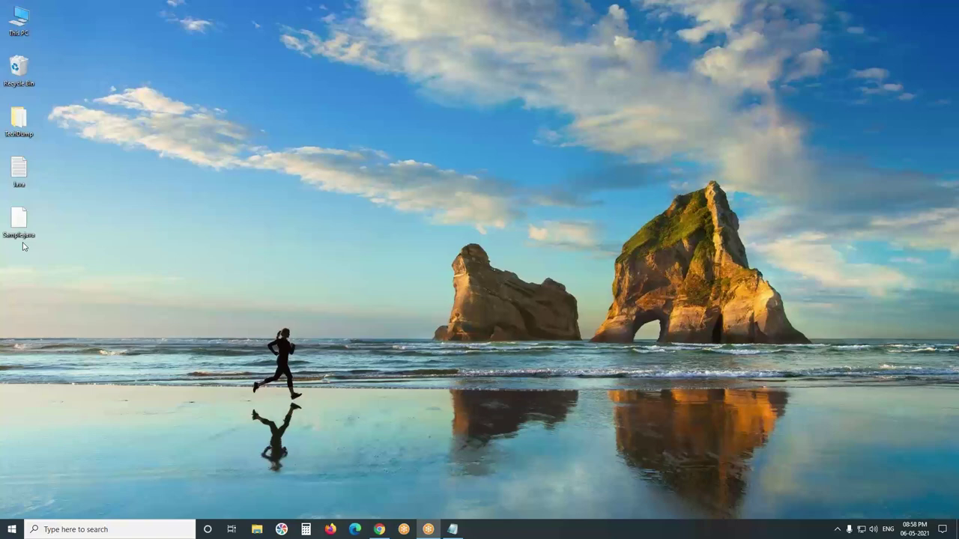
- Reopen Sample.java for editing in a maximized window and duplicate the println statement on a new line below it
{"action": "right_click", "coordinate": [18, 223]}
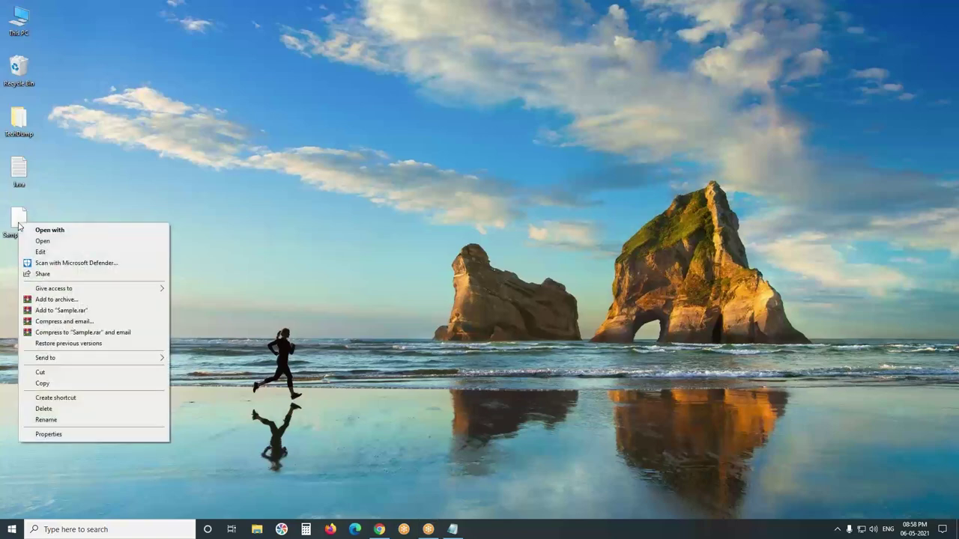
{"action": "left_click", "coordinate": [41, 253]}
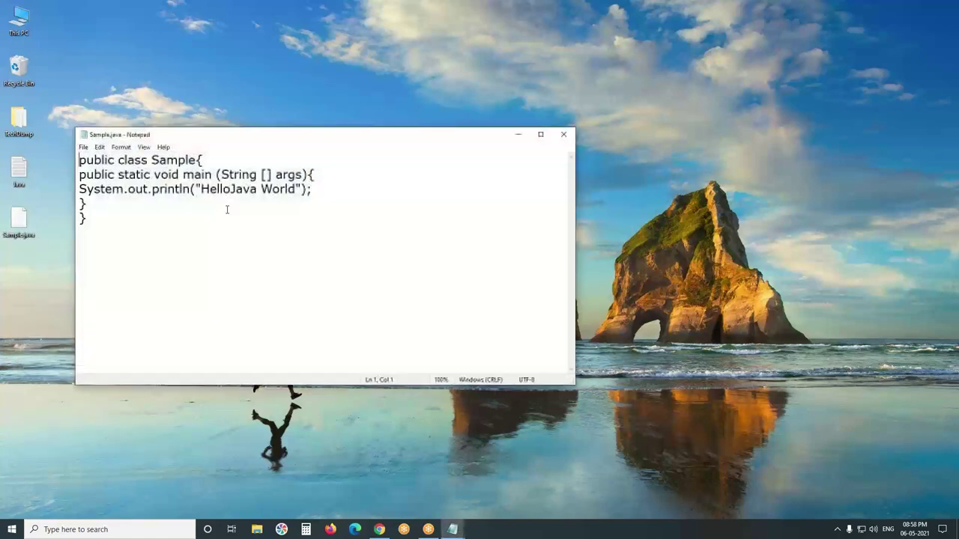
{"action": "left_click", "coordinate": [539, 135]}
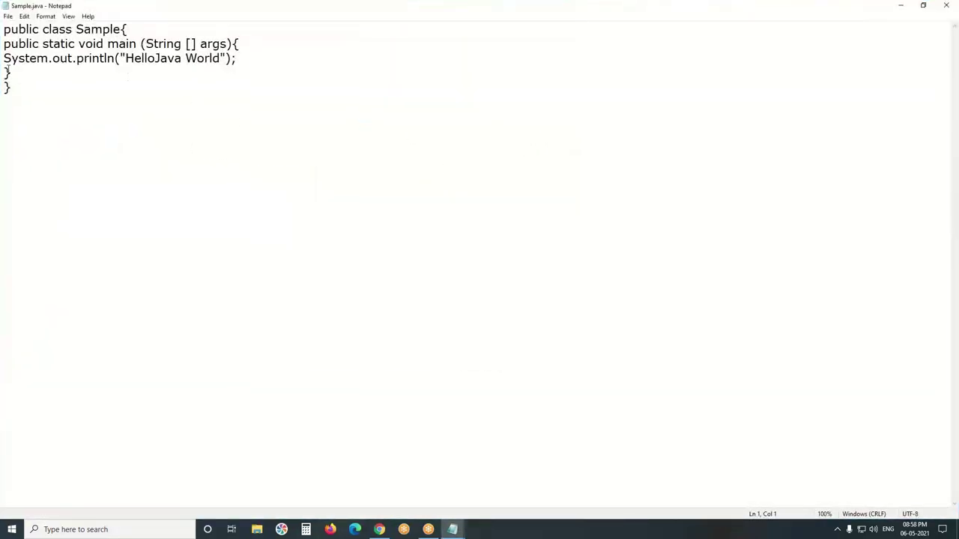
{"action": "left_click_drag", "start_coordinate": [4, 57], "coordinate": [240, 56]}
{"action": "key", "text": "ctrl+c"}
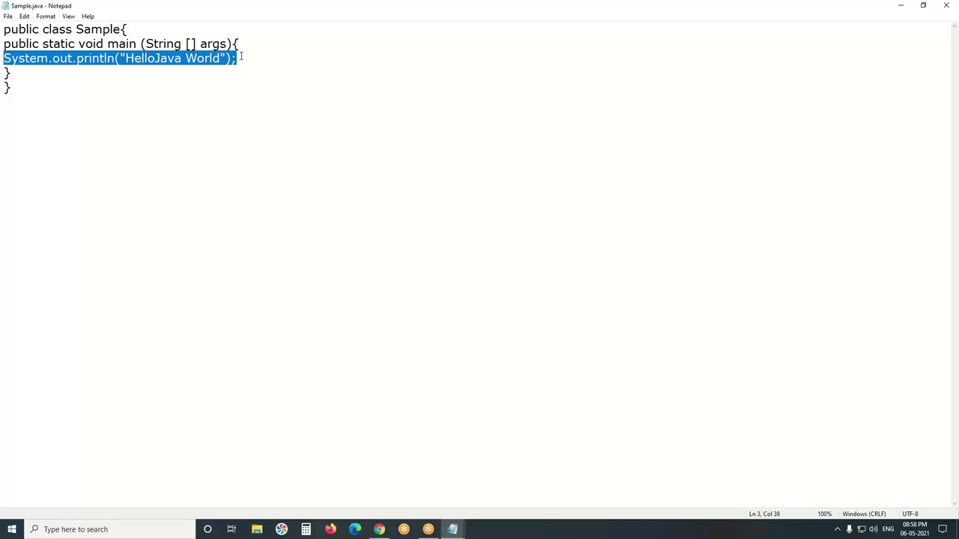
{"action": "left_click", "coordinate": [243, 56]}
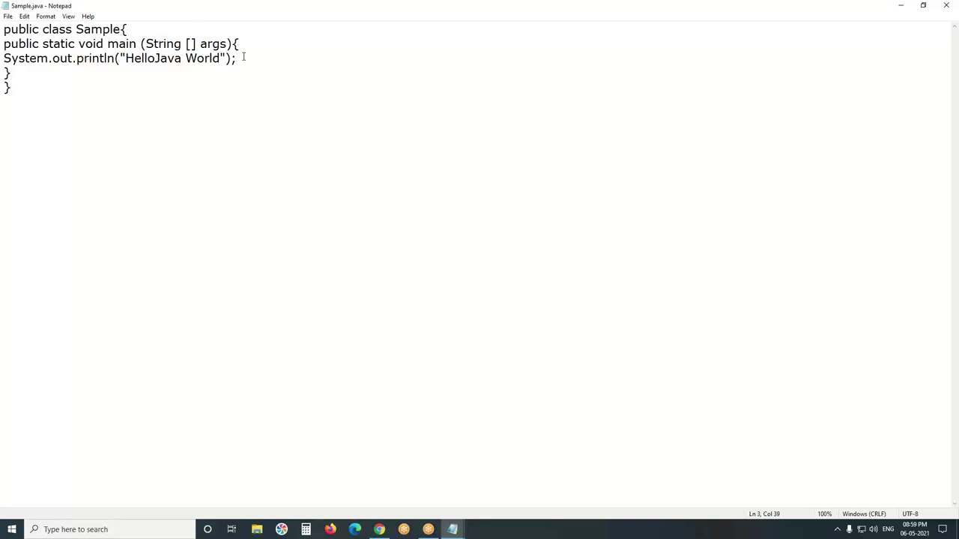
{"action": "key", "text": "Return"}
{"action": "key", "text": "ctrl+v"}
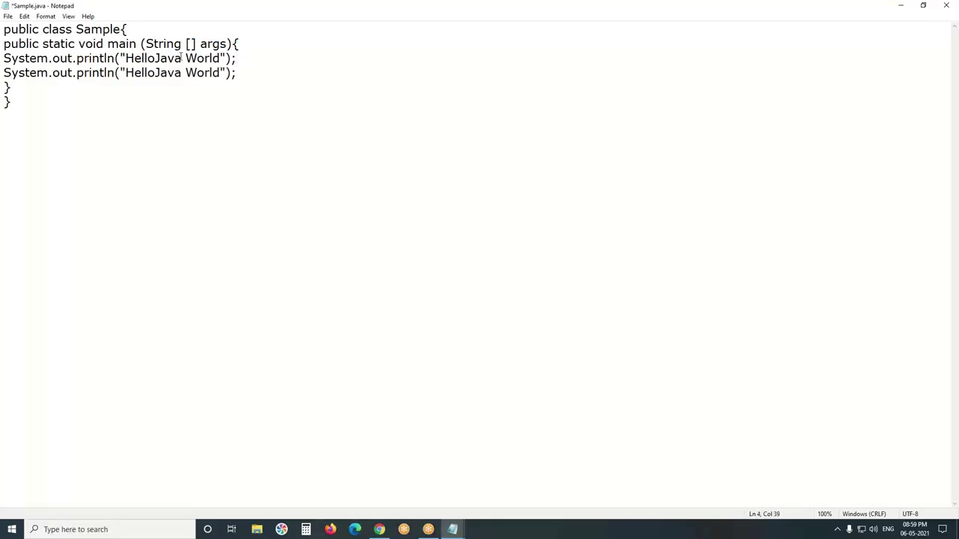
- Insert a space after Hello in both println strings and replace Java with Selenum in the second one
{"action": "left_click", "coordinate": [158, 58]}
{"action": "left_click", "coordinate": [156, 73]}
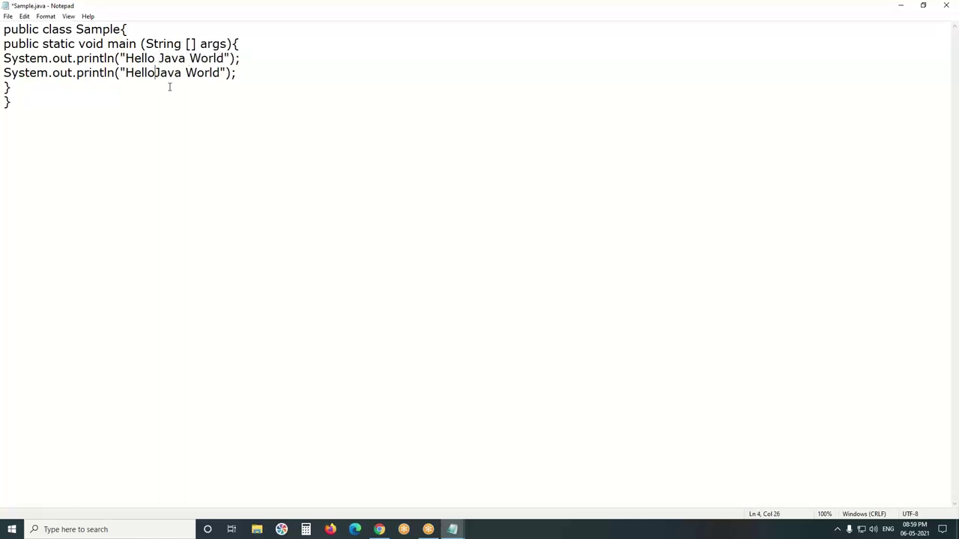
{"action": "left_click_drag", "start_coordinate": [162, 73], "coordinate": [184, 72]}
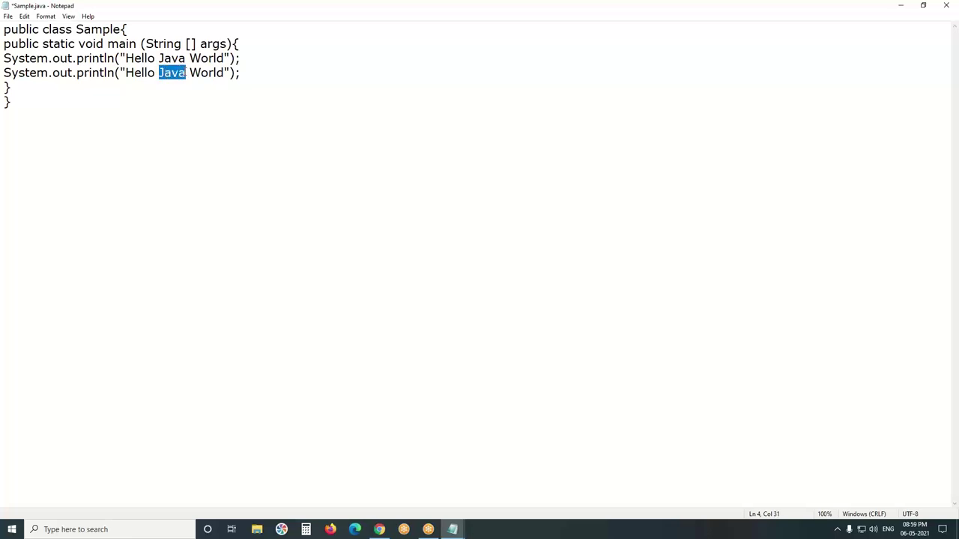
{"action": "type", "text": "Delenum"}
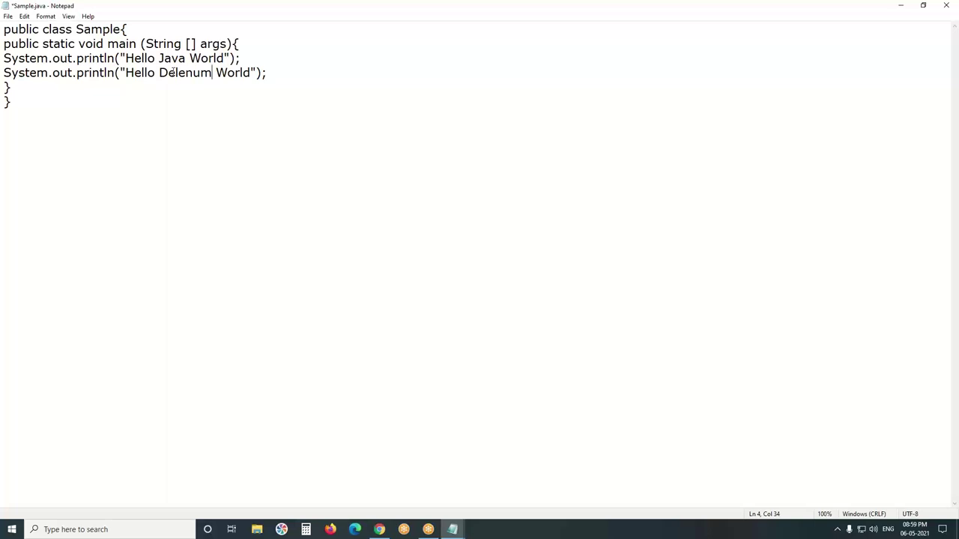
{"action": "left_click_drag", "start_coordinate": [158, 73], "coordinate": [167, 72]}
{"action": "type", "text": "S"}
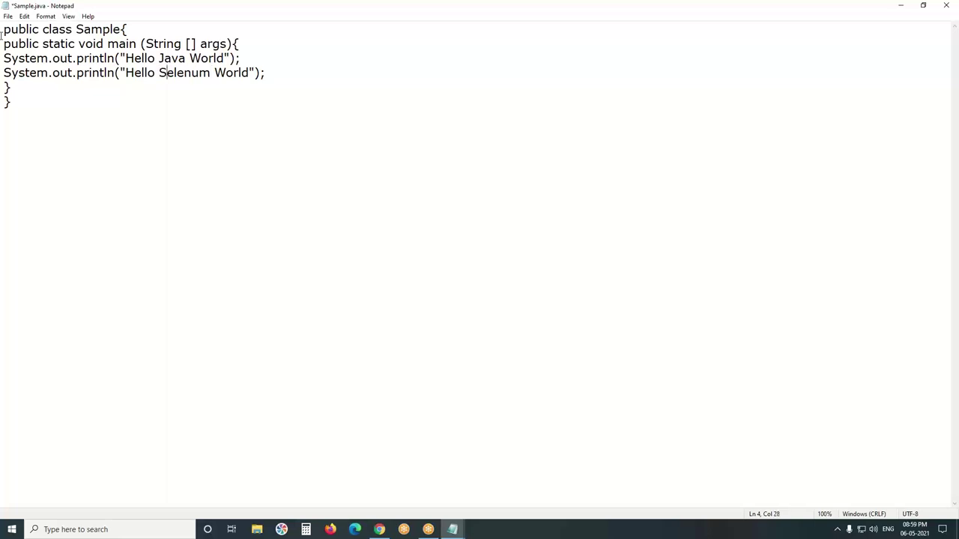
- Save the edited Sample.java file and close it
{"action": "left_click", "coordinate": [7, 16]}
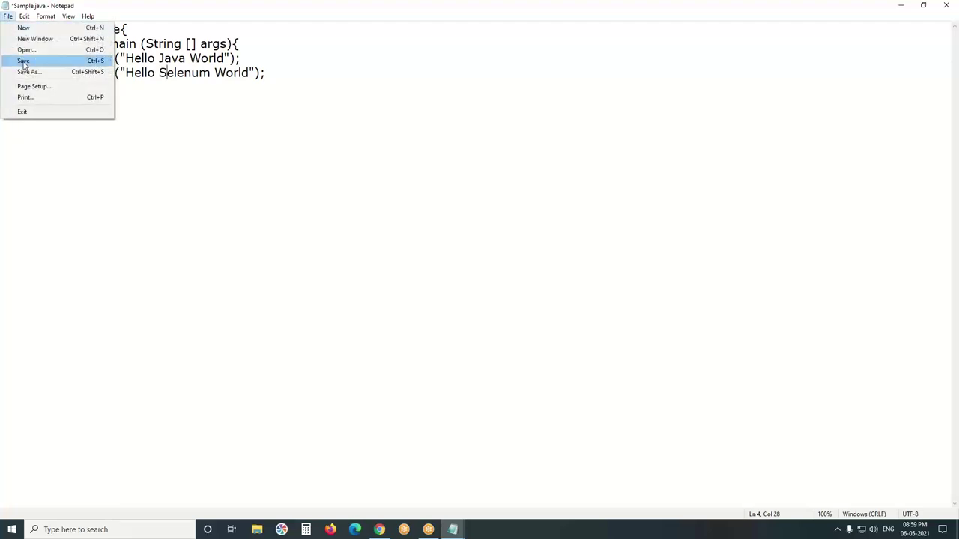
{"action": "left_click", "coordinate": [24, 62]}
{"action": "left_click", "coordinate": [945, 5]}
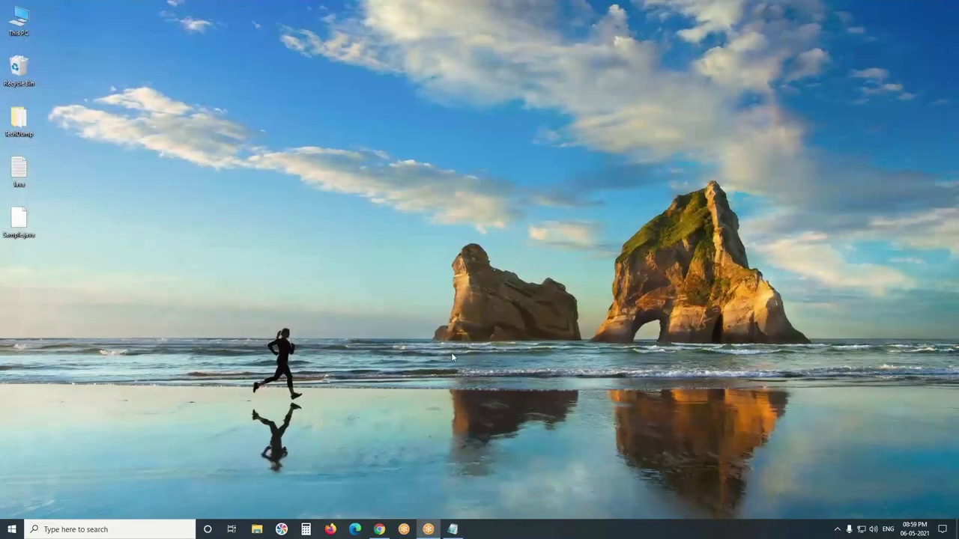
- Search Windows for cmd and open Command Prompt
{"action": "left_click", "coordinate": [151, 530]}
{"action": "type", "text": "cm"}
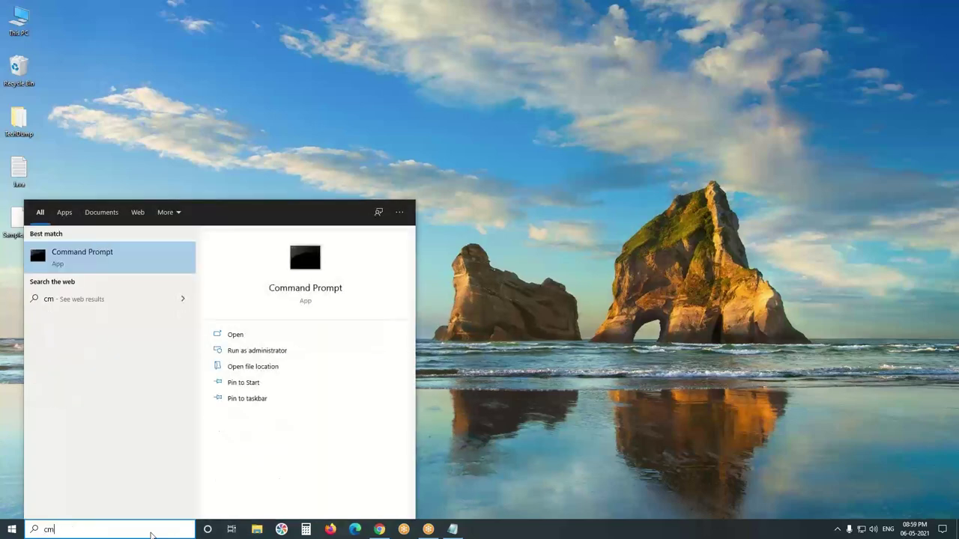
{"action": "type", "text": "d"}
{"action": "left_click", "coordinate": [110, 269]}
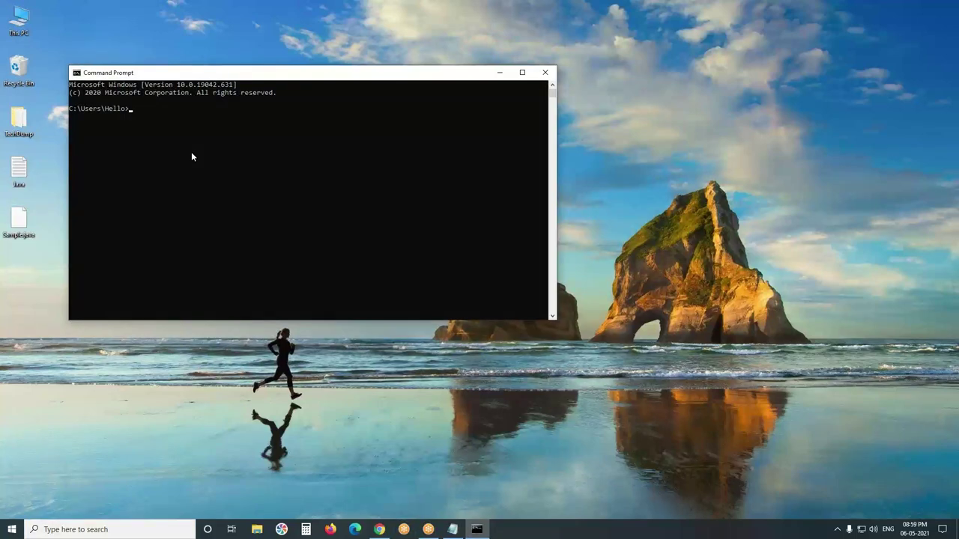
- Change the working directory to desktop and try to run the program with java Sample
{"action": "type", "text": "cd desktop"}
{"action": "key", "text": "Return"}
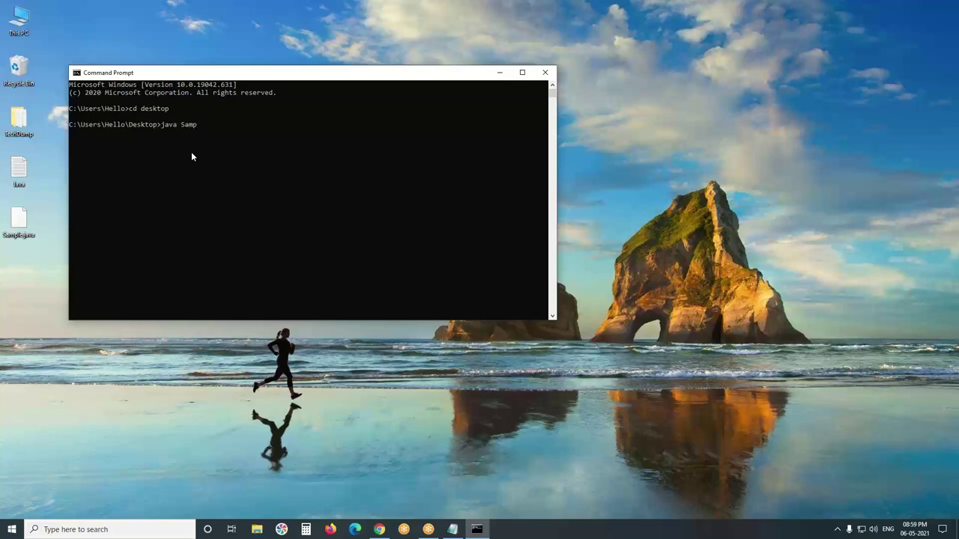
{"action": "key", "text": "Return"}
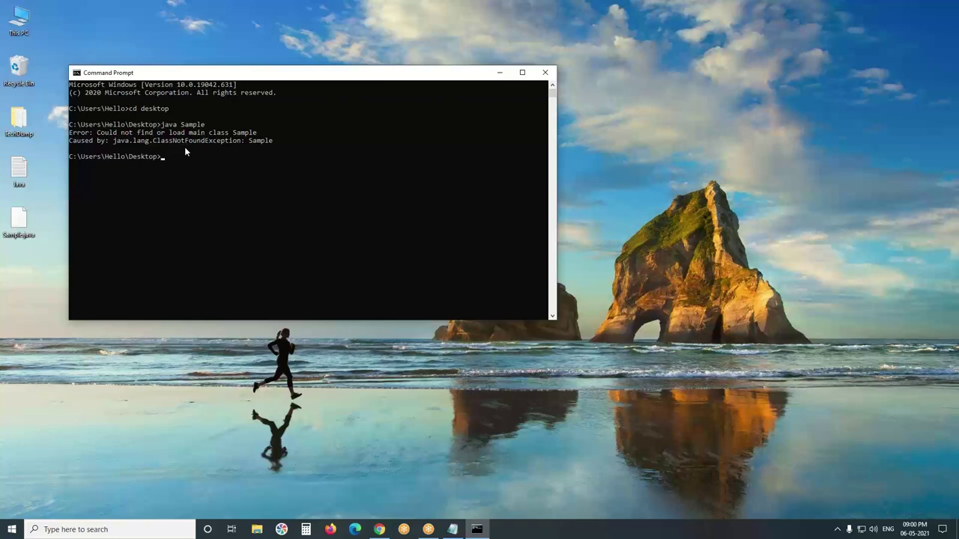
- Minimize Command Prompt, reopen Sample.java from the desktop to check its code, then save it again and close it
{"action": "left_click", "coordinate": [500, 72]}
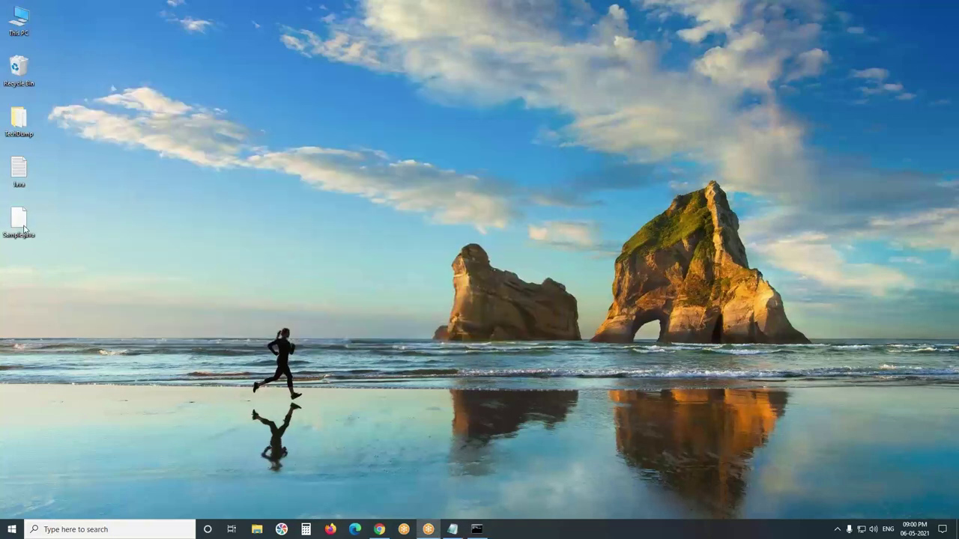
{"action": "right_click", "coordinate": [23, 227]}
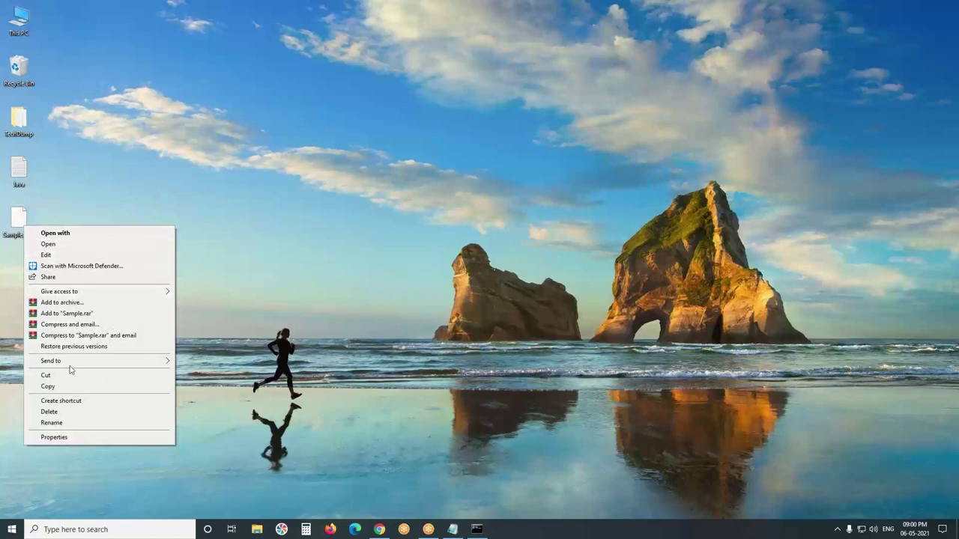
{"action": "left_click", "coordinate": [57, 256]}
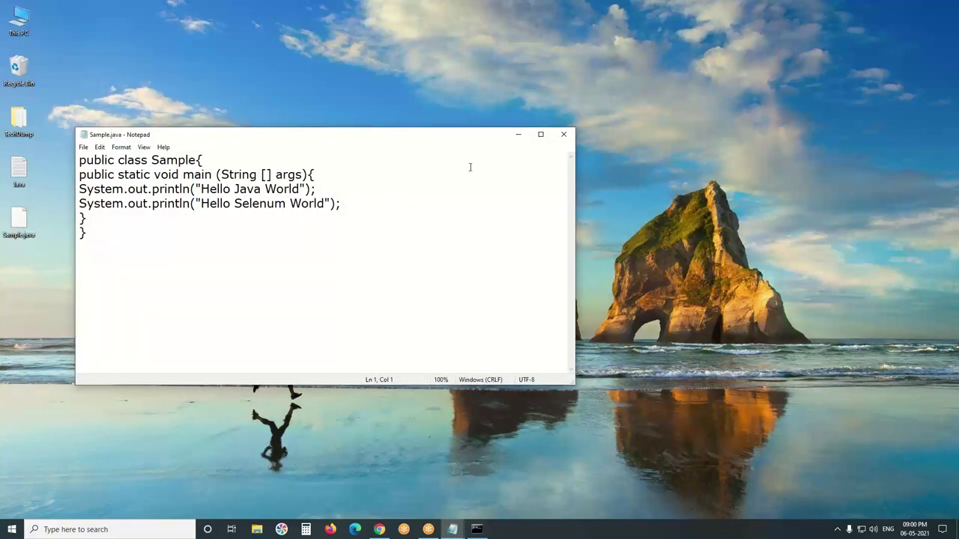
{"action": "left_click", "coordinate": [546, 137]}
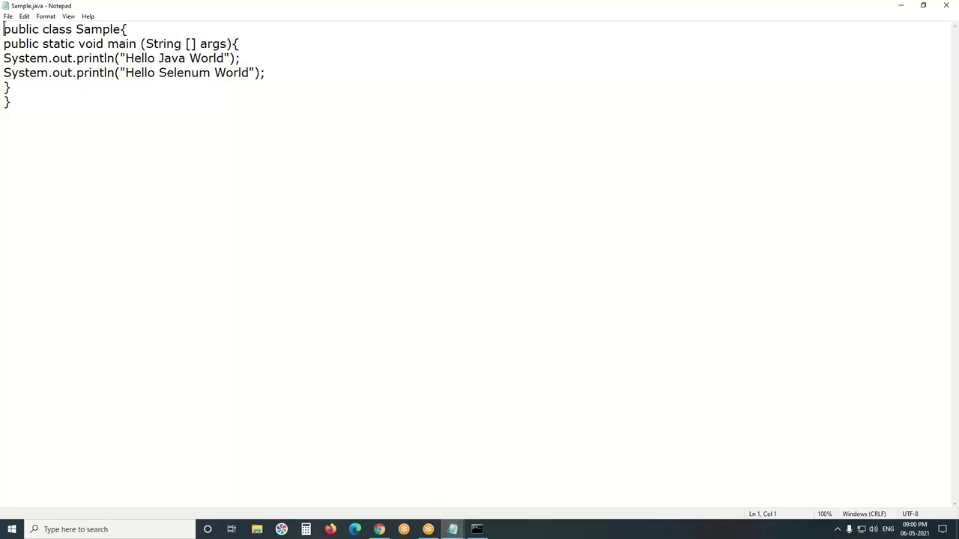
{"action": "left_click", "coordinate": [7, 15]}
{"action": "left_click", "coordinate": [21, 60]}
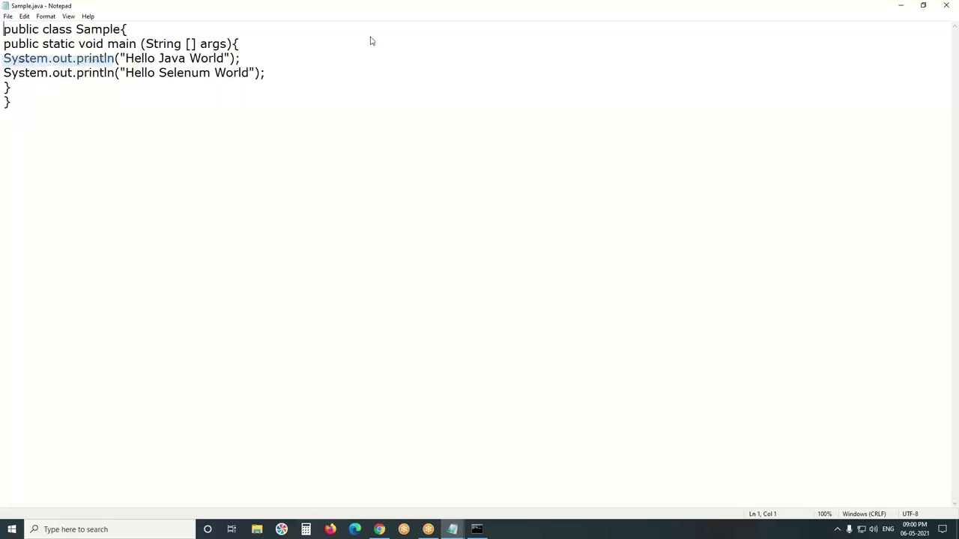
{"action": "left_click", "coordinate": [945, 5]}
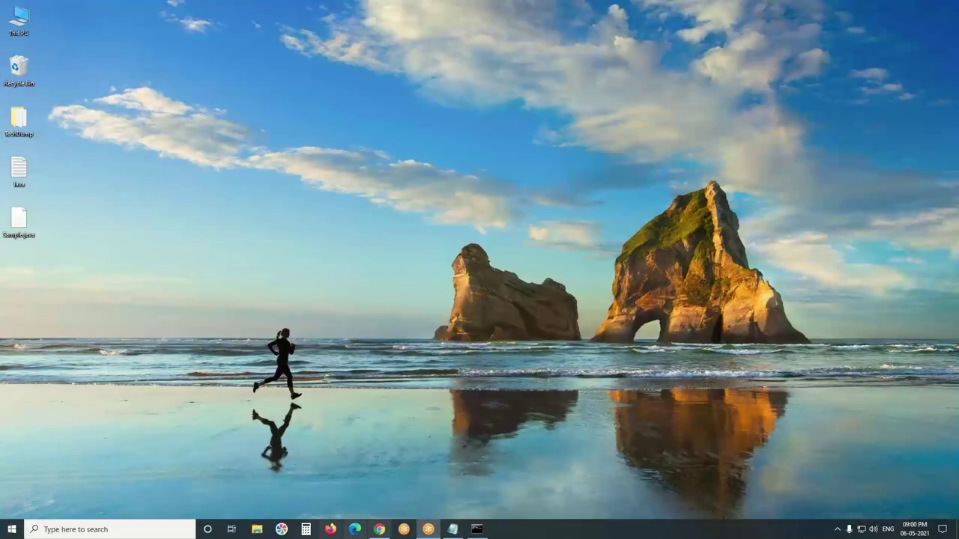
- Return to Command Prompt and try once more to run java Sample
{"action": "left_click", "coordinate": [477, 529]}
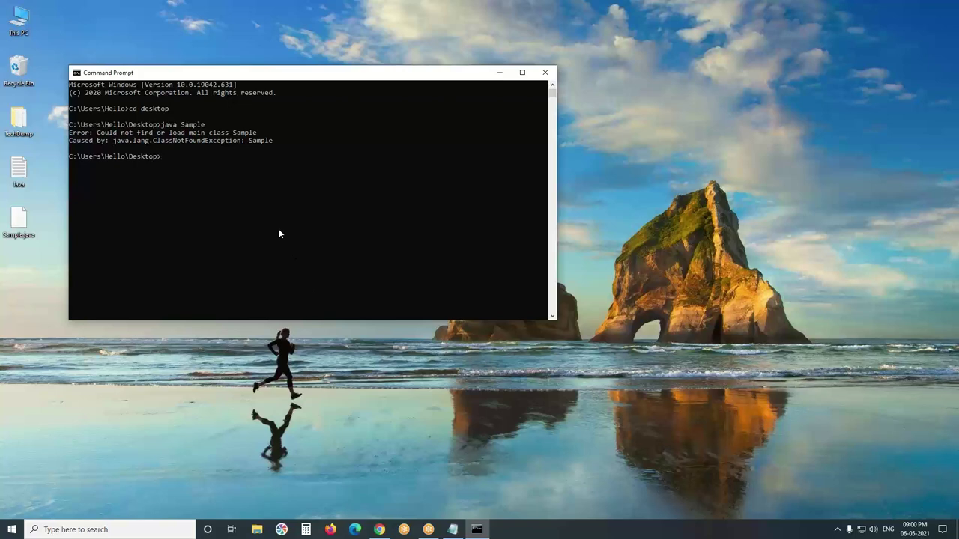
{"action": "type", "text": "java Sample"}
{"action": "key", "text": "Return"}
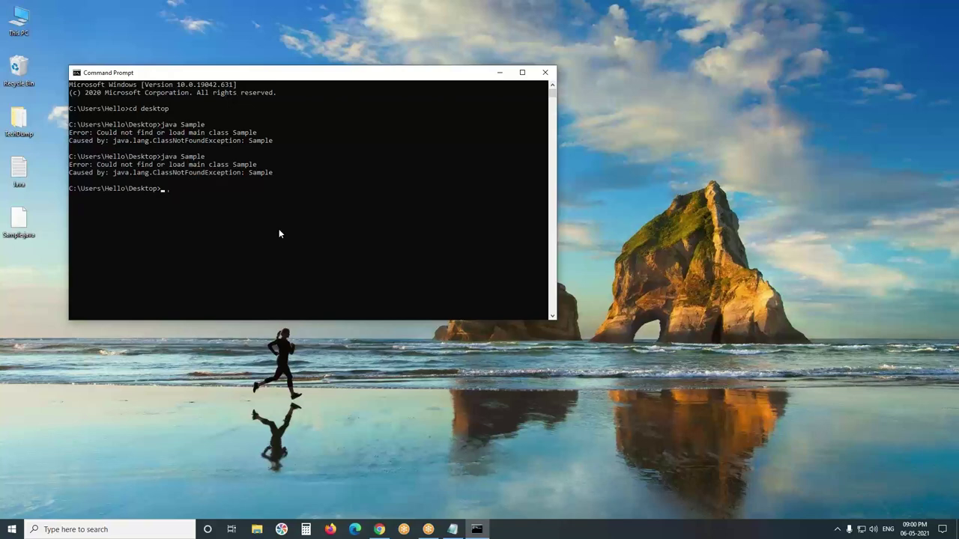
- List the files in the desktop folder with dir and maximize the Command Prompt window
{"action": "type", "text": "dir"}
{"action": "key", "text": "Return"}
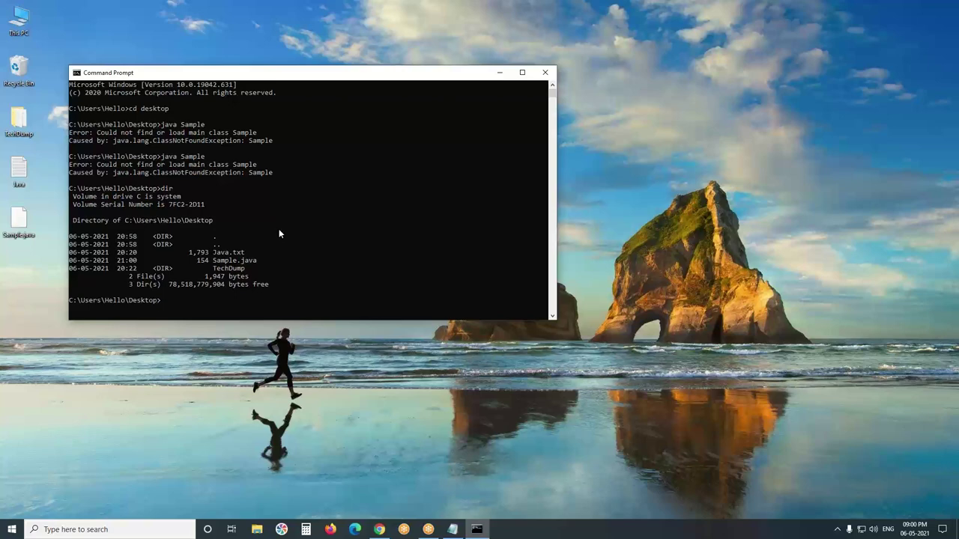
{"action": "left_click", "coordinate": [522, 72]}
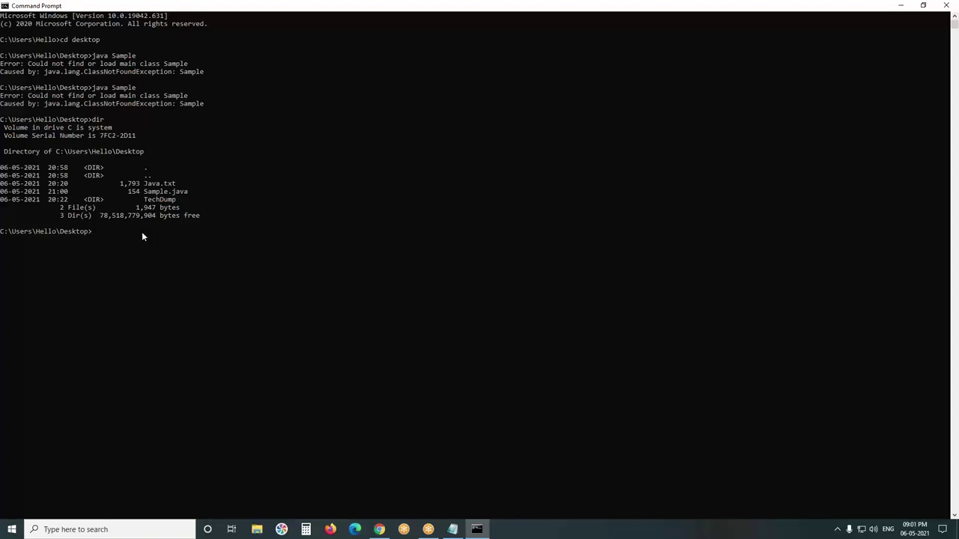
- Compile the source file with javac Sample.java and list the desktop folder's files again
{"action": "type", "text": "java"}
{"action": "type", "text": "c Sample.java"}
{"action": "key", "text": "Return"}
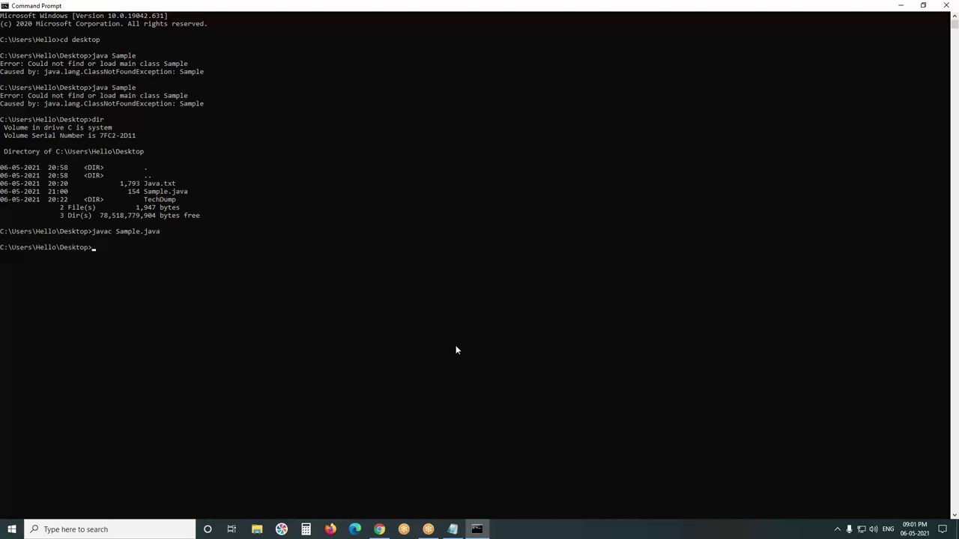
{"action": "type", "text": "dir"}
{"action": "key", "text": "Return"}
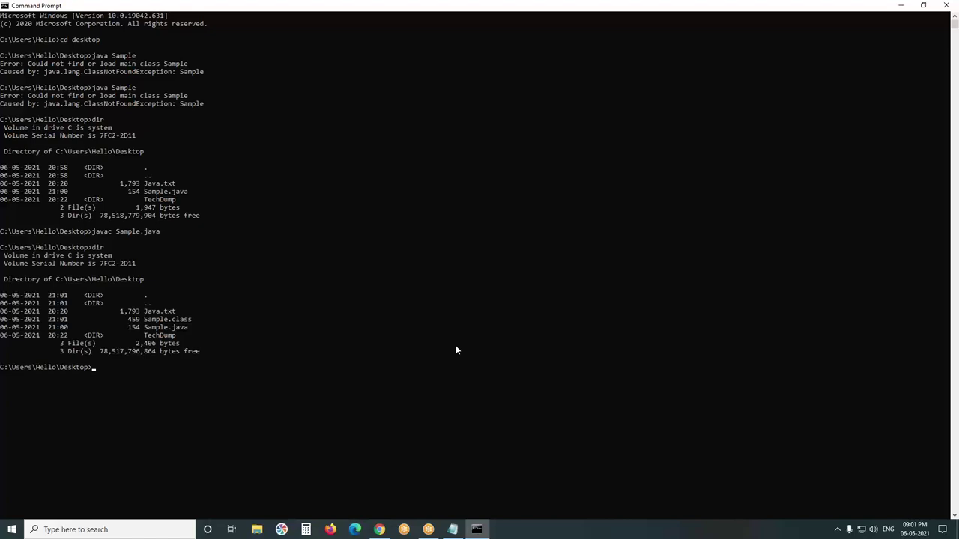
- Run the compiled program with java Sample and close Command Prompt
{"action": "type", "text": "java Sample"}
{"action": "key", "text": "Return"}
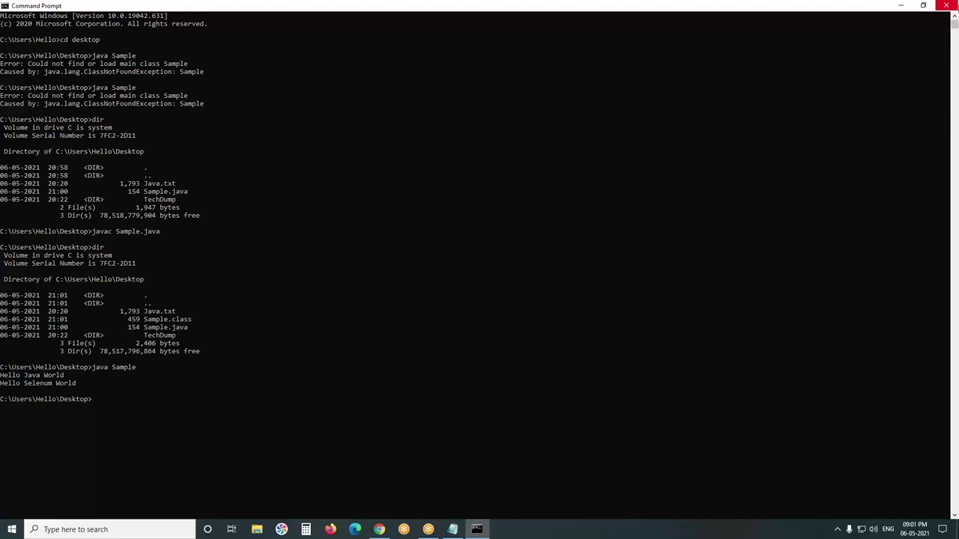
{"action": "left_click", "coordinate": [947, 6]}
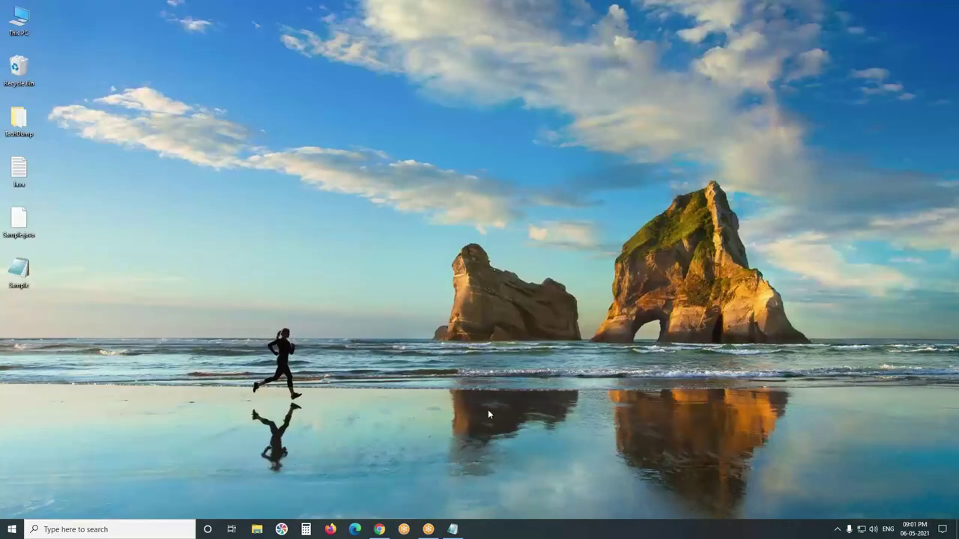
- Switch to the Java notes in Notepad, examine the steps for using Eclipse IDE, and minimize the notes
{"action": "left_click", "coordinate": [452, 529]}
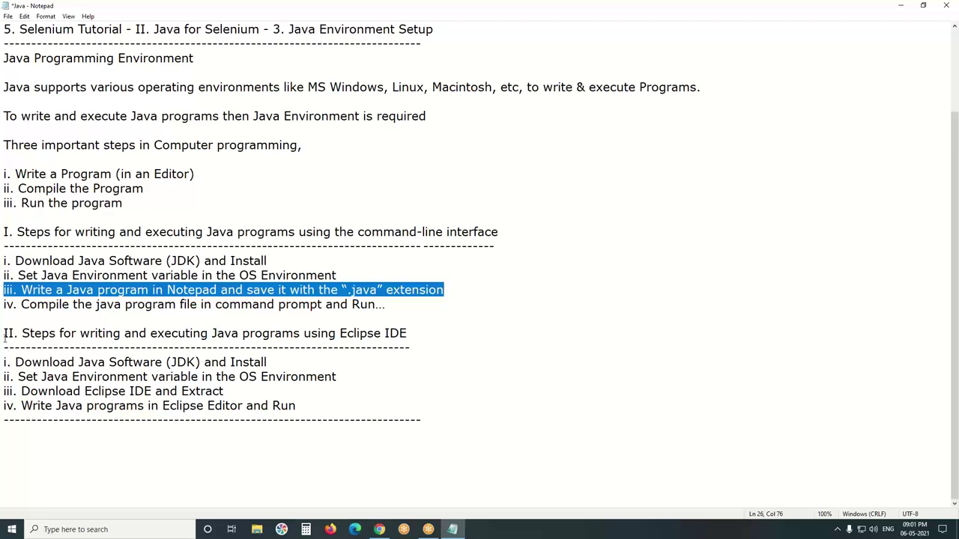
{"action": "left_click_drag", "start_coordinate": [4, 333], "coordinate": [420, 333]}
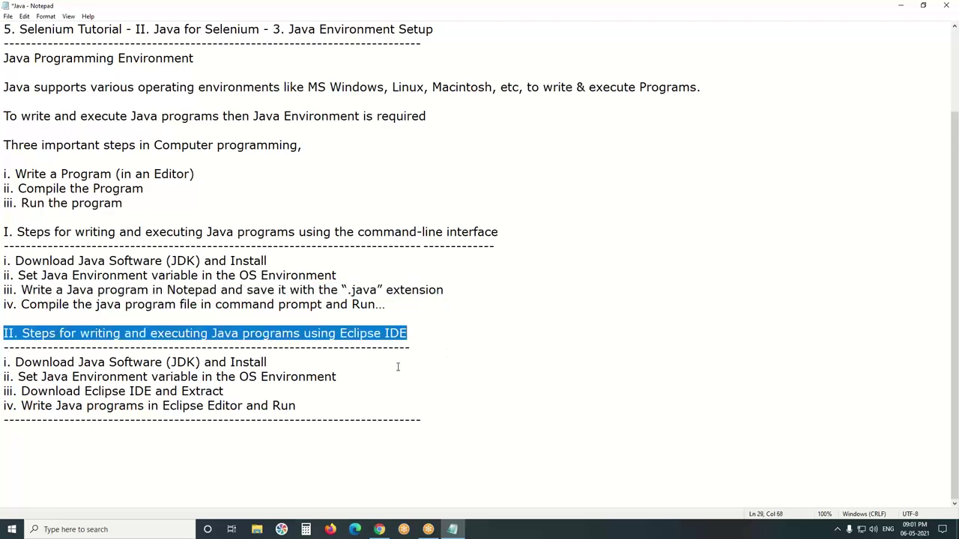
{"action": "left_click", "coordinate": [301, 367]}
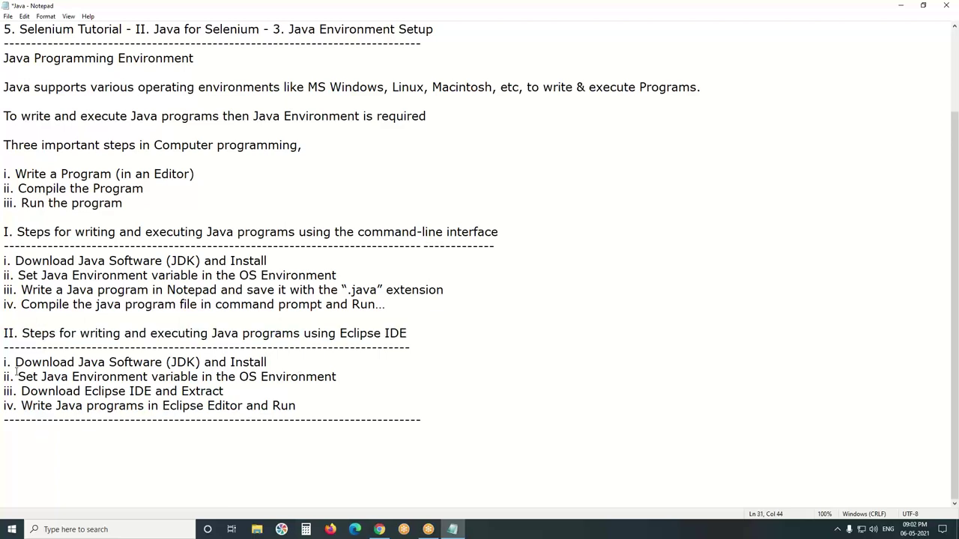
{"action": "left_click_drag", "start_coordinate": [3, 363], "coordinate": [279, 359]}
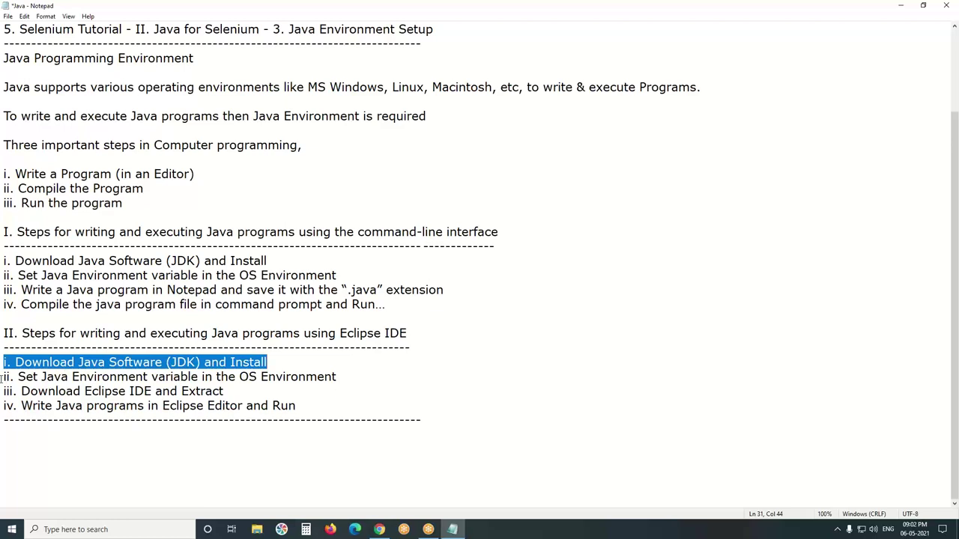
{"action": "left_click_drag", "start_coordinate": [2, 377], "coordinate": [345, 379]}
{"action": "left_click", "coordinate": [337, 378]}
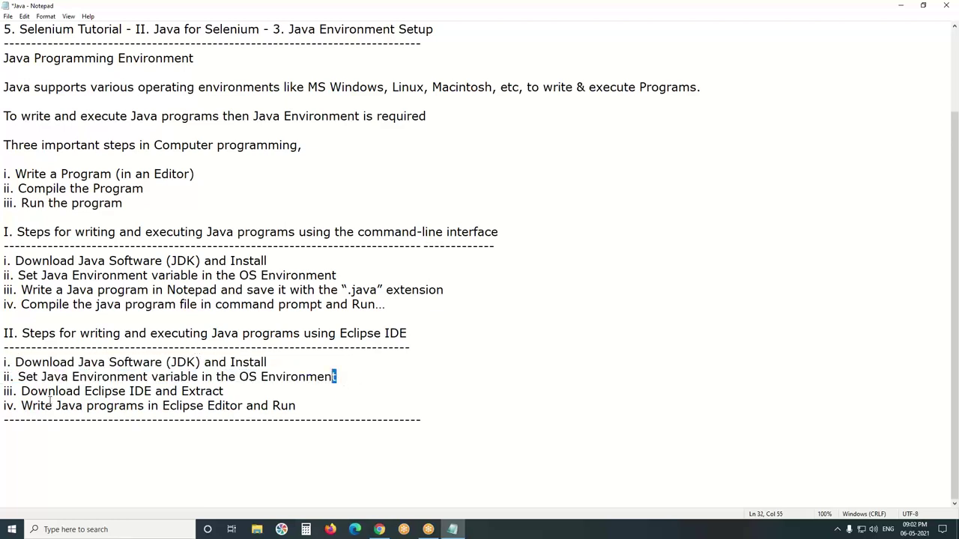
{"action": "left_click_drag", "start_coordinate": [6, 392], "coordinate": [245, 392]}
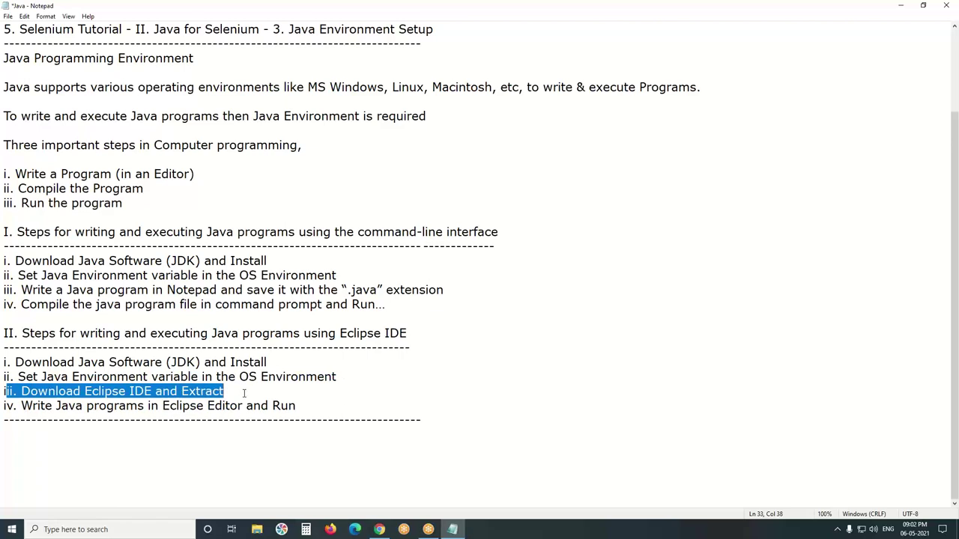
{"action": "left_click", "coordinate": [245, 392]}
{"action": "left_click_drag", "start_coordinate": [31, 407], "coordinate": [289, 406]}
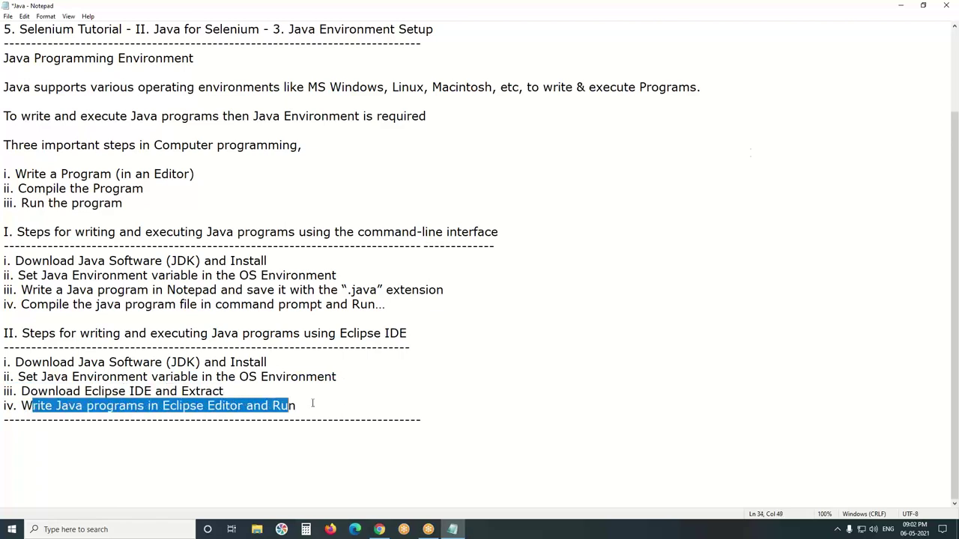
{"action": "left_click", "coordinate": [902, 7]}
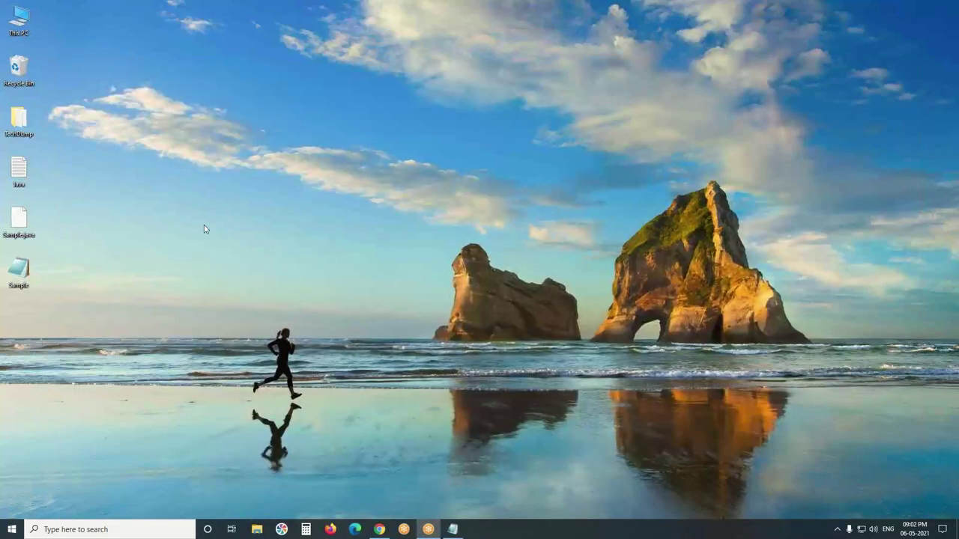
{"action": "right_click", "coordinate": [24, 272]}
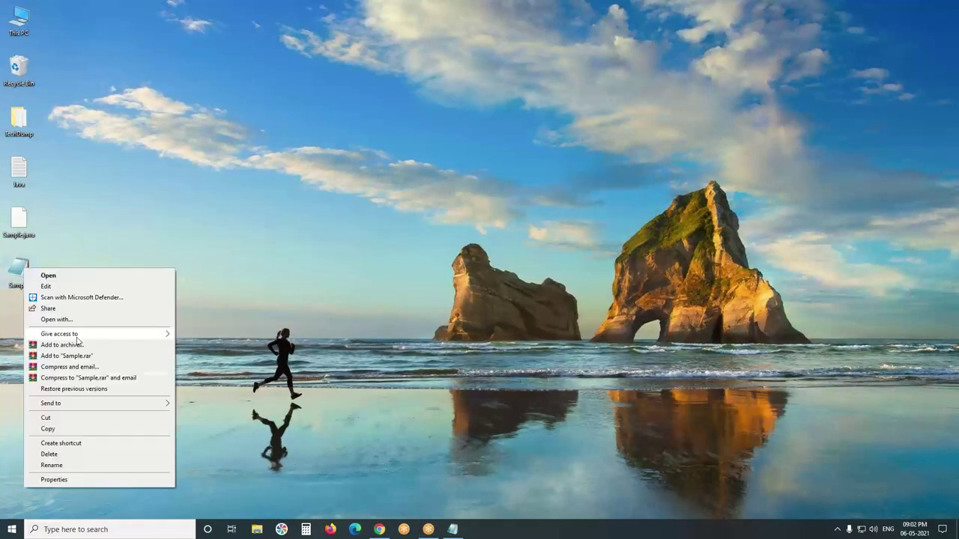
{"action": "left_click", "coordinate": [209, 477]}
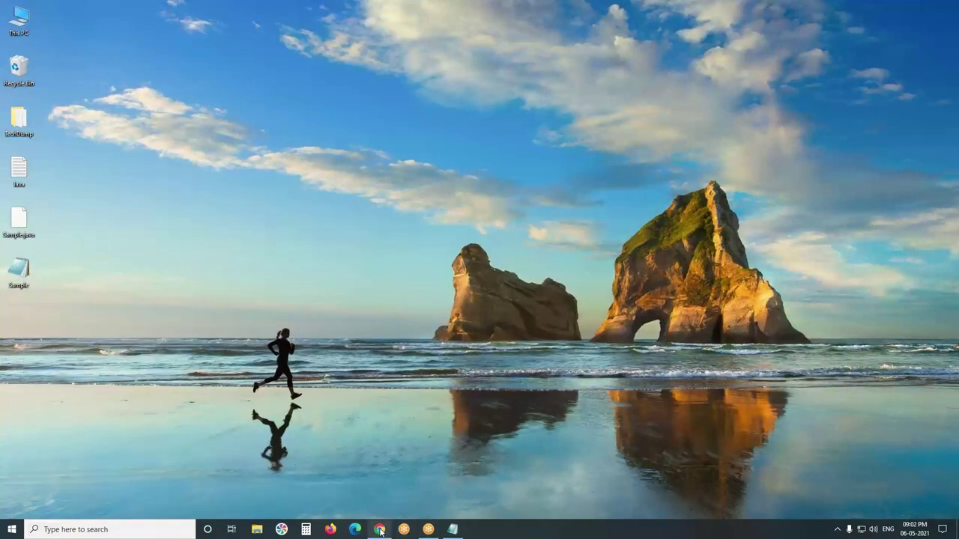
- Switch to Chrome and search the web for "download eclipse ide photon for java developers"
{"action": "left_click", "coordinate": [380, 531]}
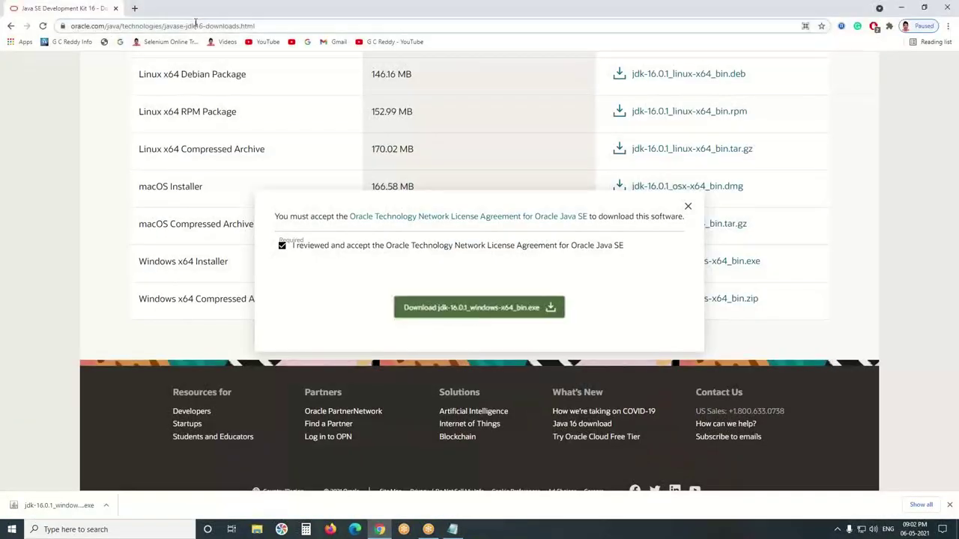
{"action": "type", "text": "down"}
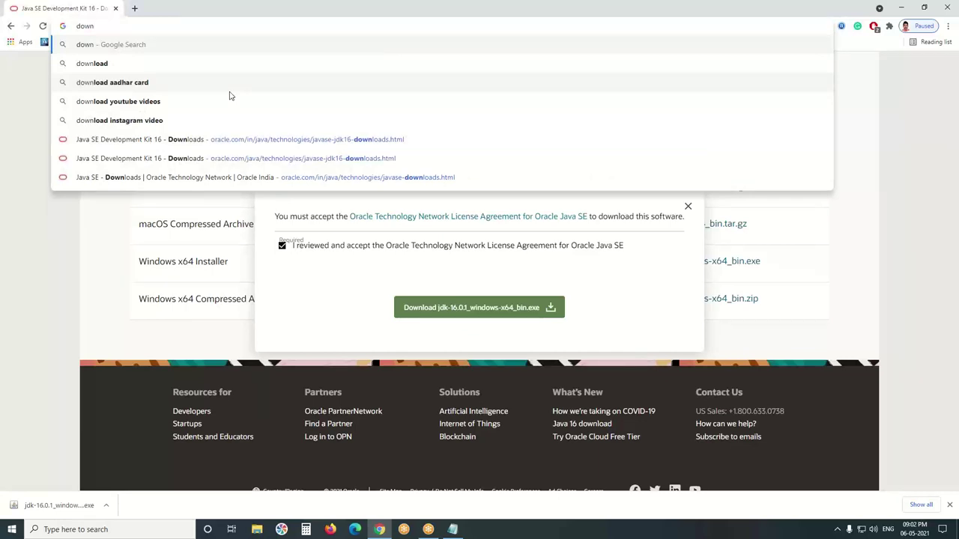
{"action": "type", "text": "load "}
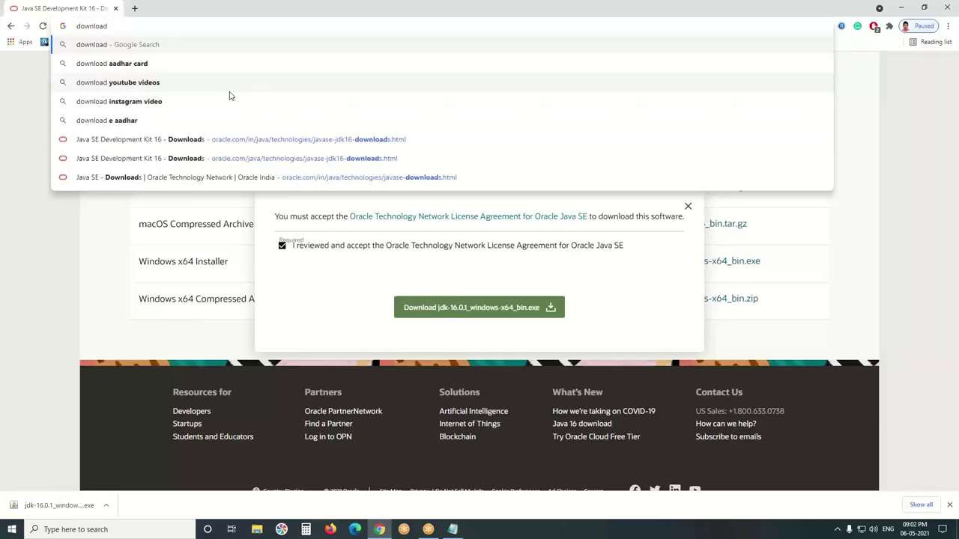
{"action": "type", "text": "eclips"}
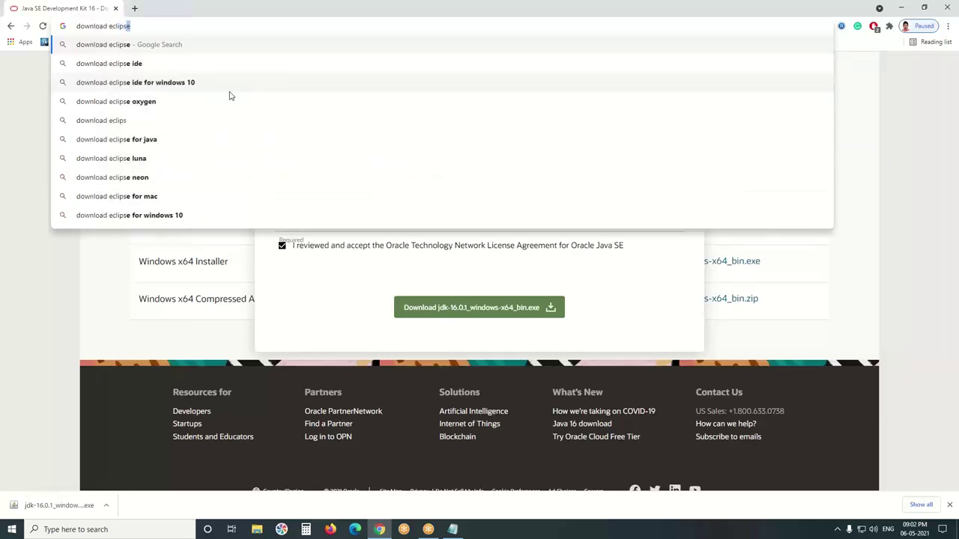
{"action": "type", "text": "e is"}
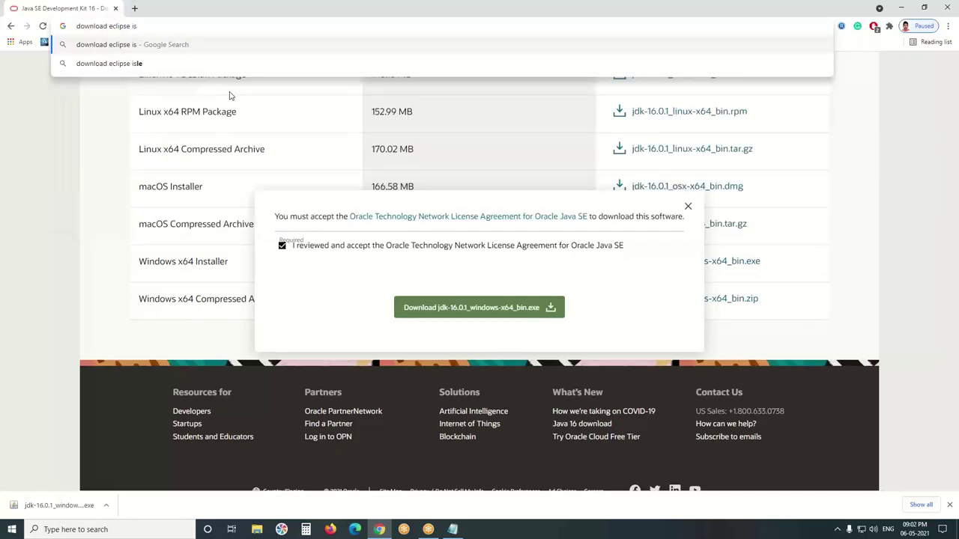
{"action": "type", "text": "d"}
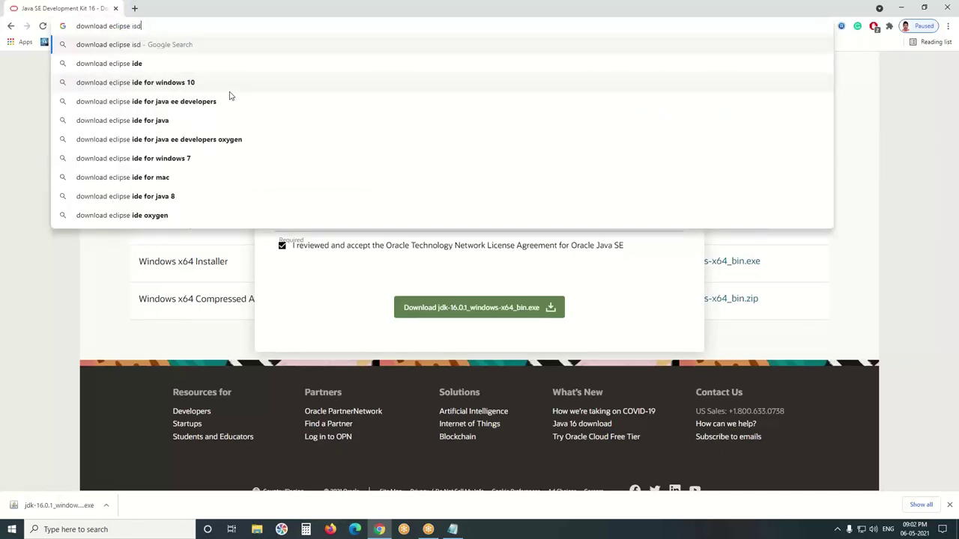
{"action": "key", "text": "BackSpace"}
{"action": "key", "text": "BackSpace"}
{"action": "type", "text": "de"}
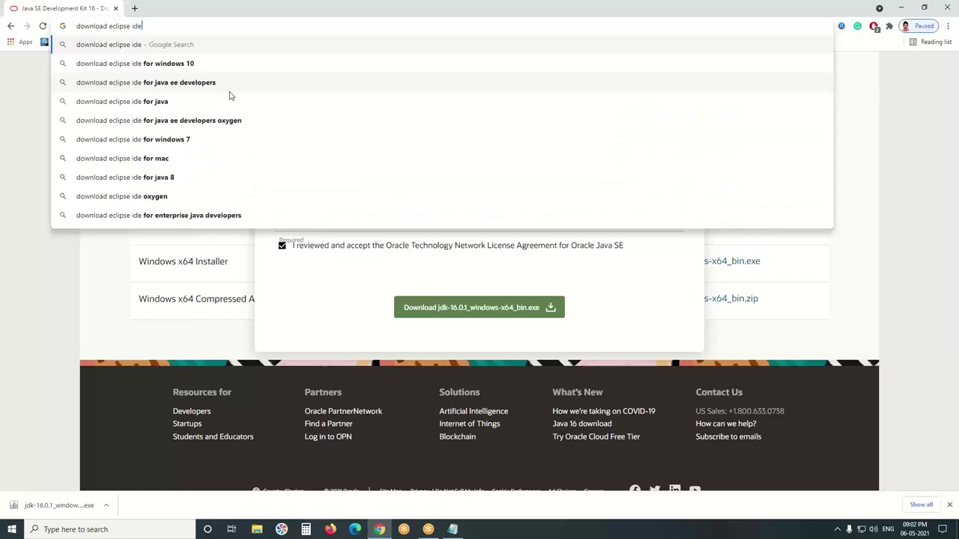
{"action": "type", "text": " pg"}
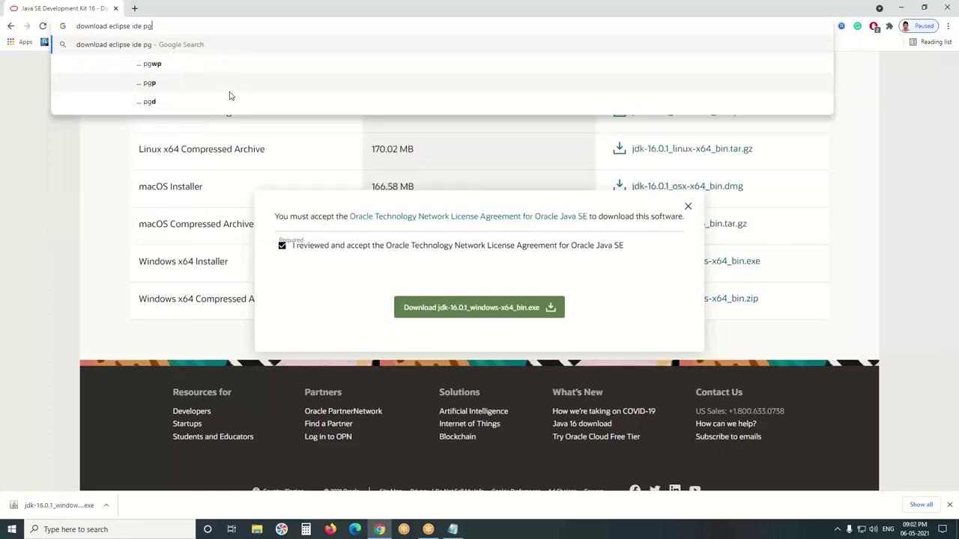
{"action": "key", "text": "BackSpace"}
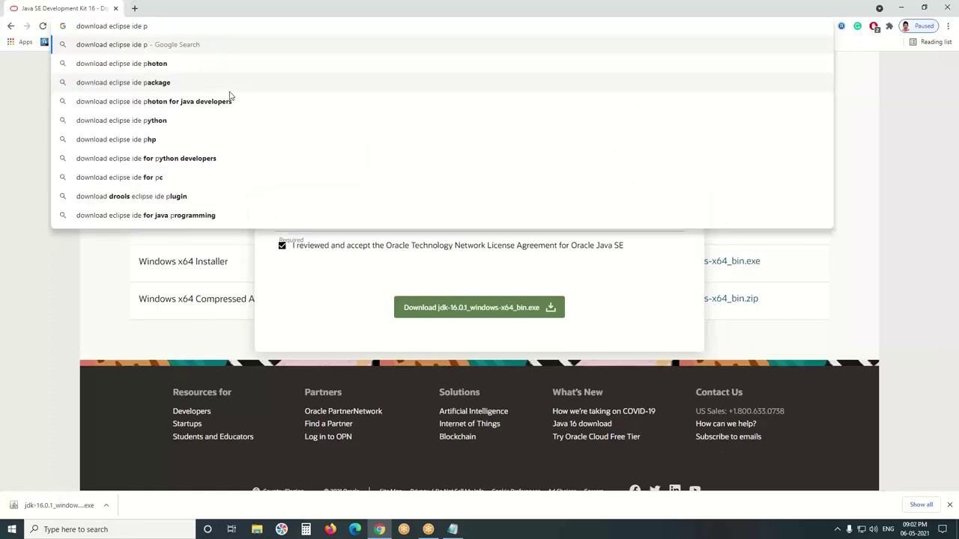
{"action": "type", "text": "hota"}
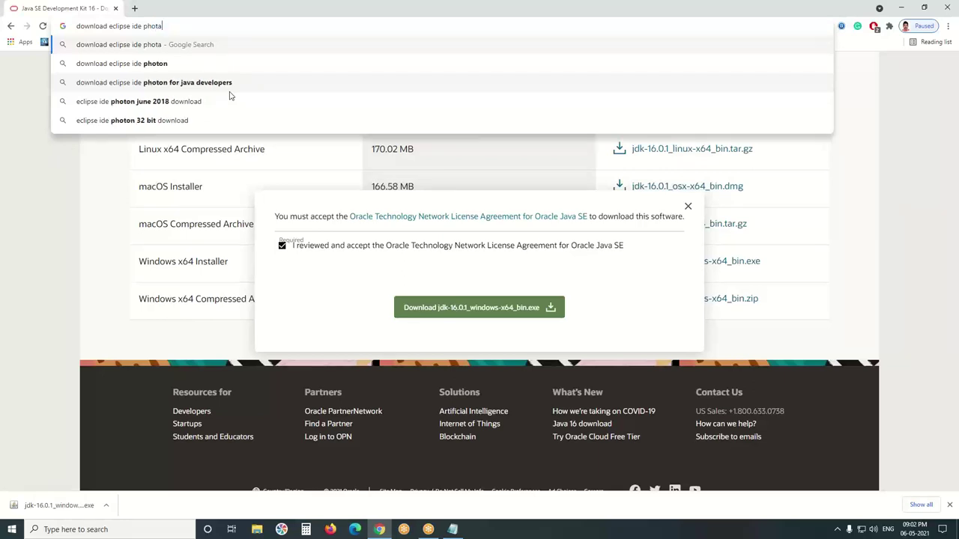
{"action": "left_click", "coordinate": [161, 84]}
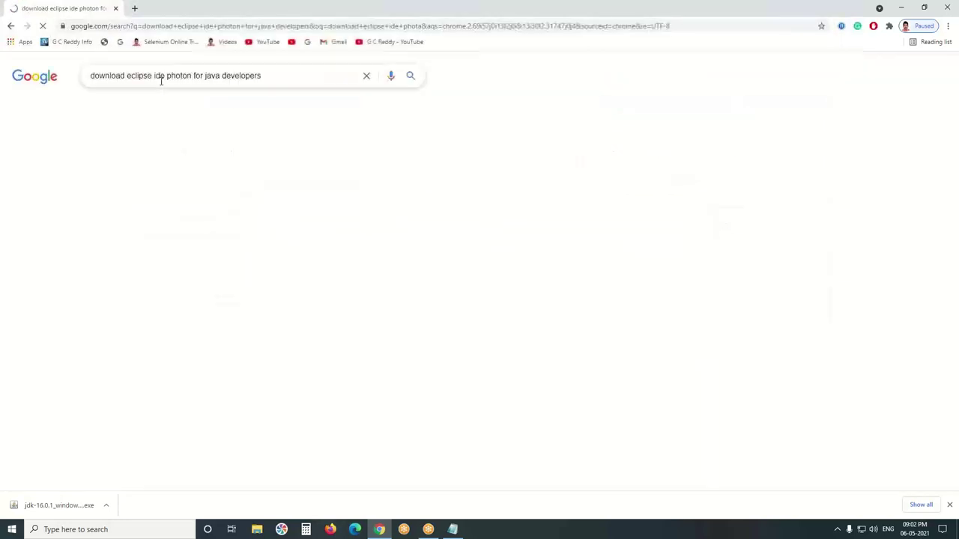
- Download the Windows x86_64 package of Eclipse IDE for Java Developers (Photon) from eclipse.org and minimize the browser
{"action": "left_click", "coordinate": [132, 162]}
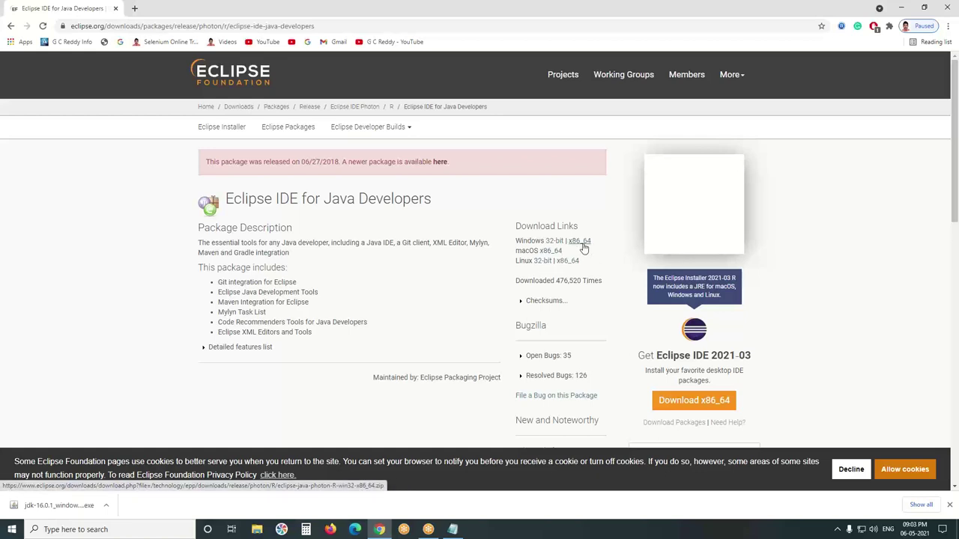
{"action": "left_click", "coordinate": [583, 248]}
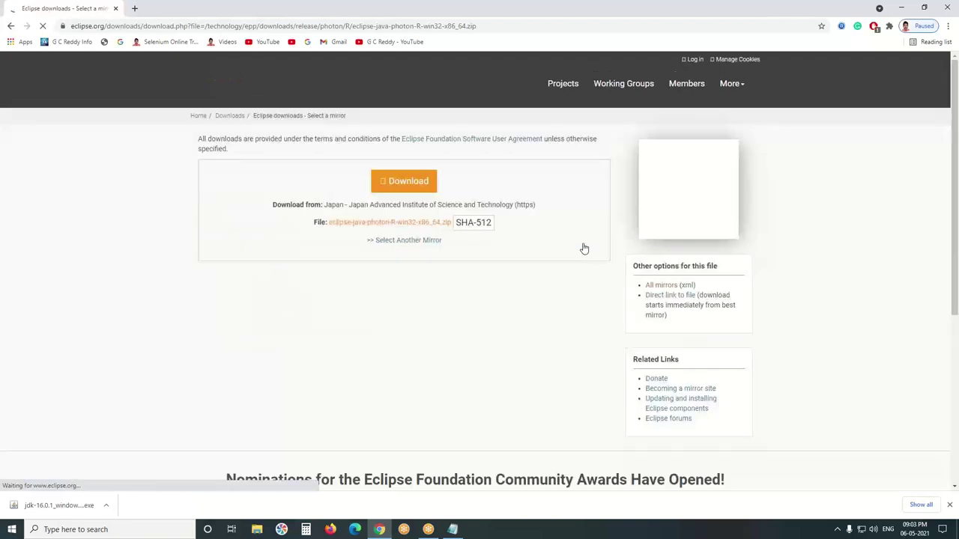
{"action": "left_click", "coordinate": [408, 189]}
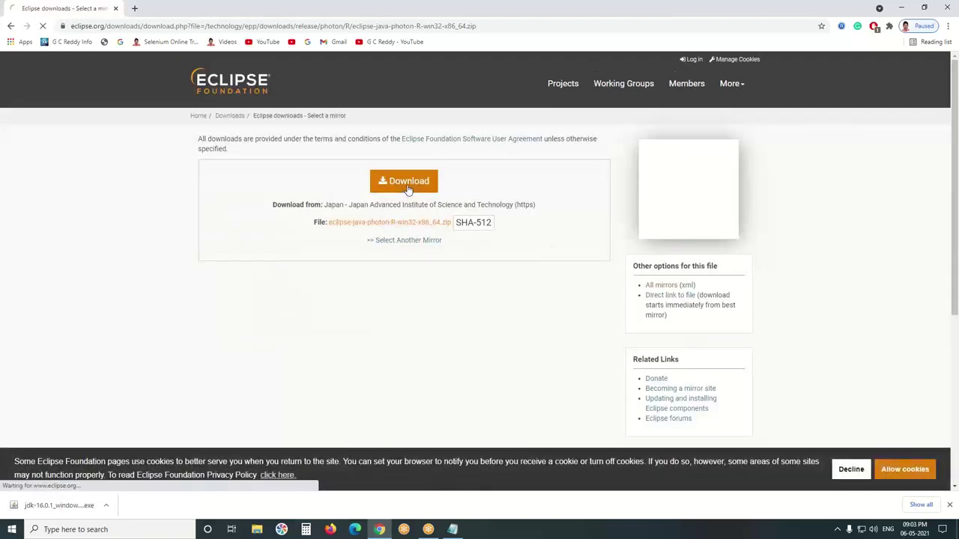
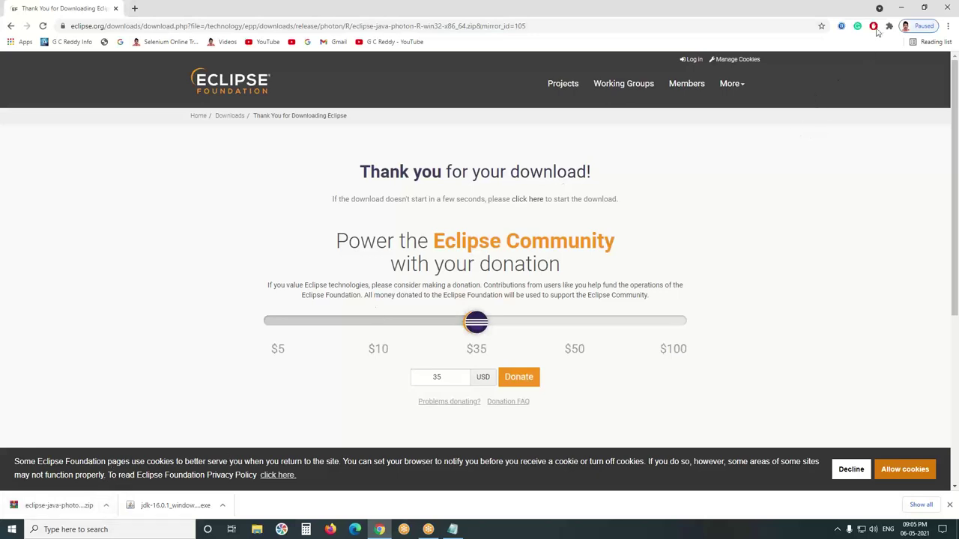
{"action": "left_click", "coordinate": [901, 8]}
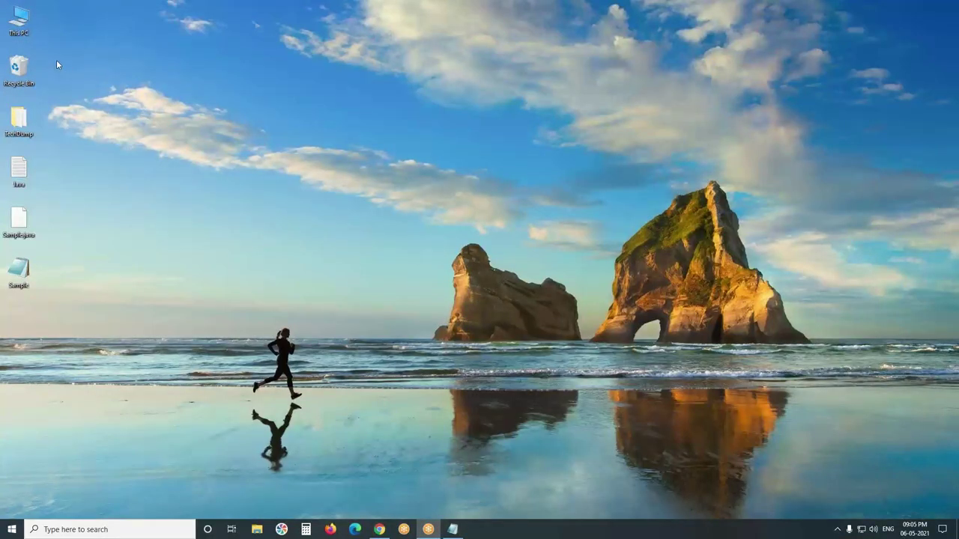
- Extract the eclipse-java-photon-R-win32-x86_64 archive from the Downloads folder to the Desktop and minimize File Explorer
{"action": "double_click", "coordinate": [23, 34]}
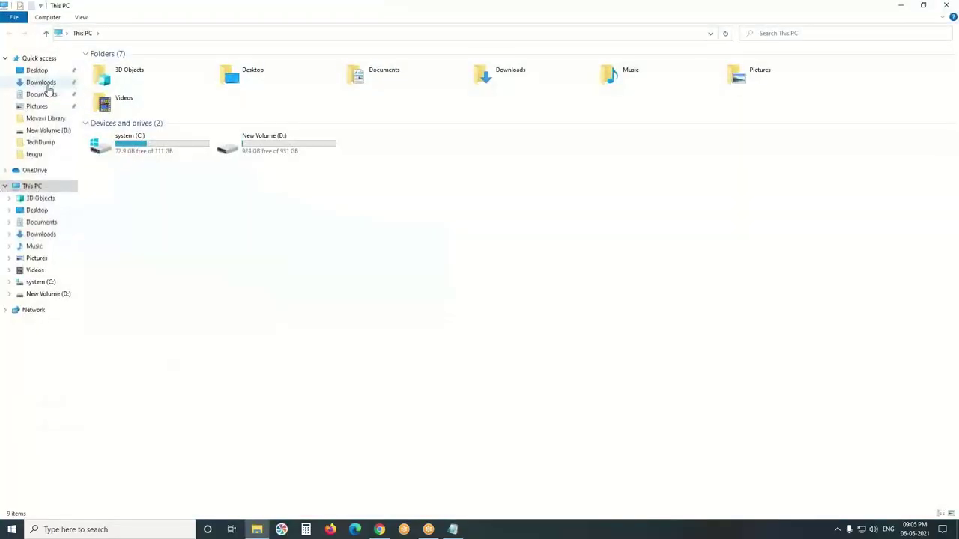
{"action": "left_click", "coordinate": [44, 85]}
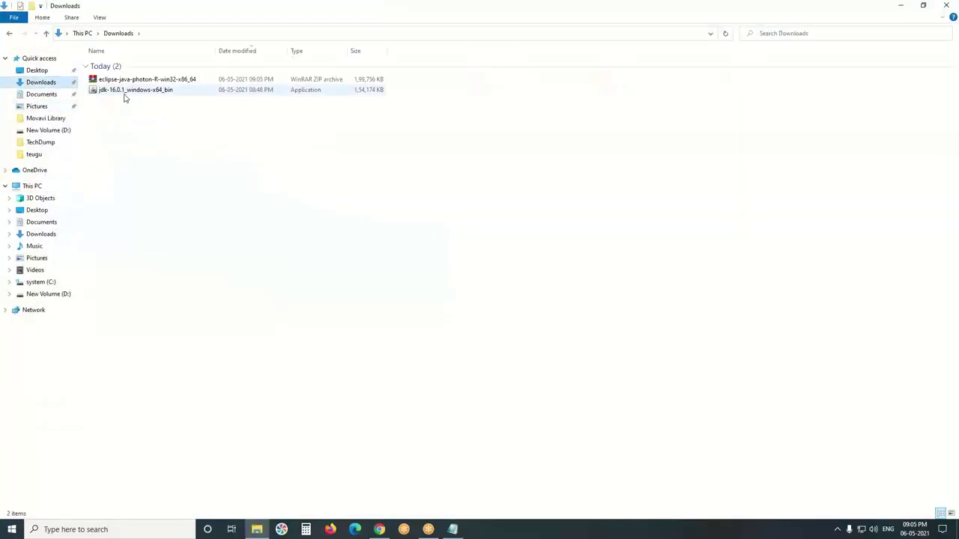
{"action": "right_click", "coordinate": [121, 83]}
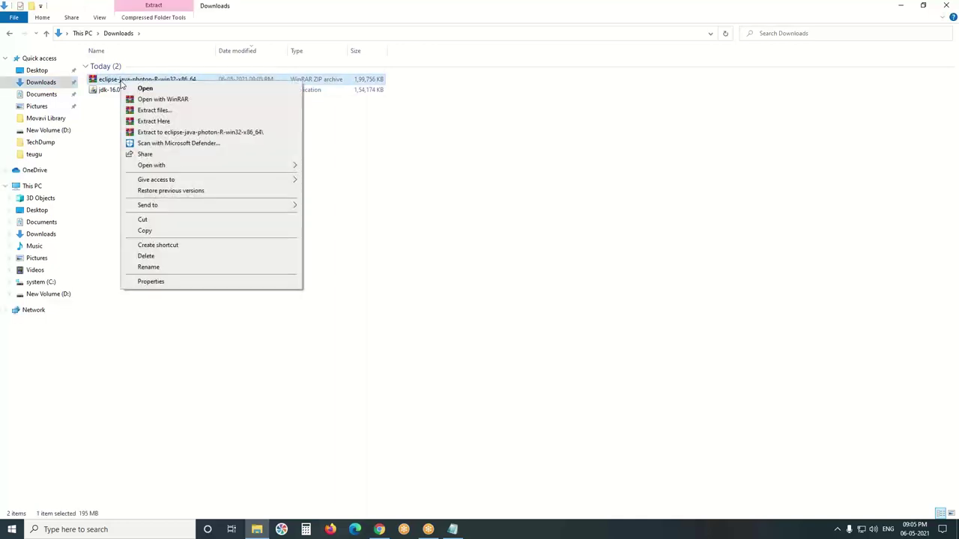
{"action": "left_click", "coordinate": [151, 113]}
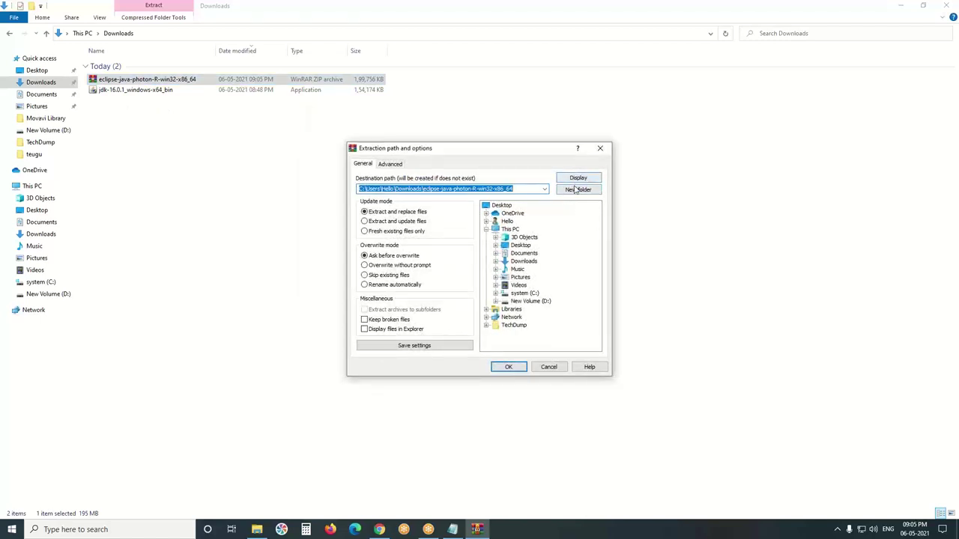
{"action": "left_click", "coordinate": [573, 189]}
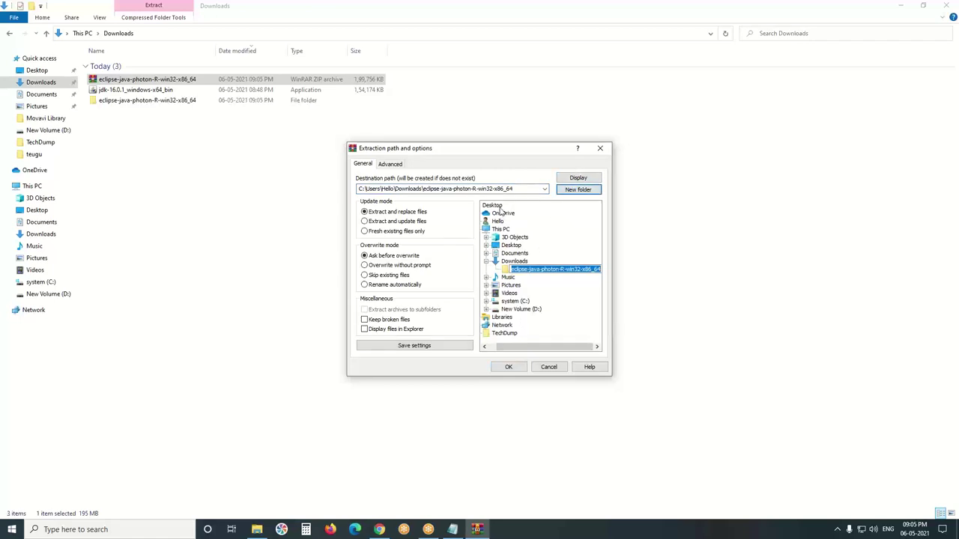
{"action": "key", "text": "Return"}
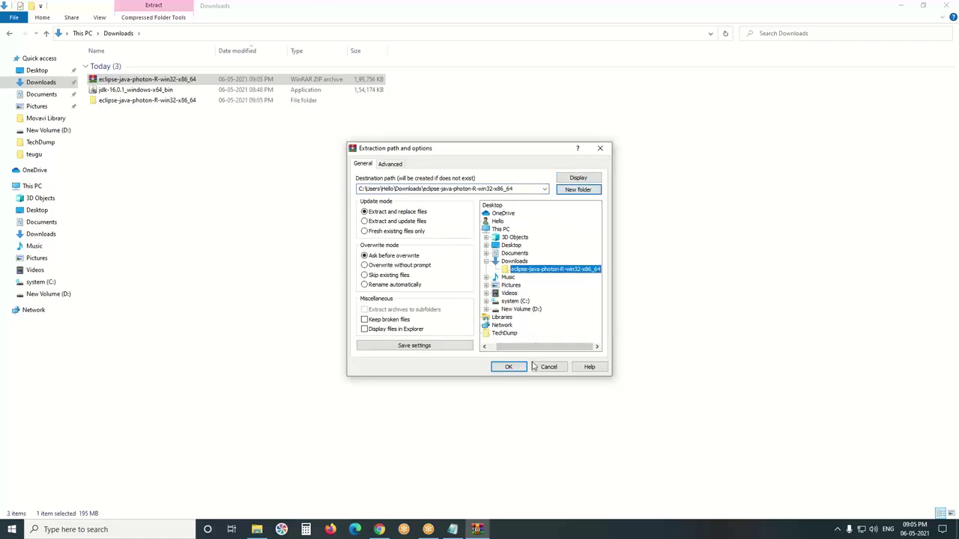
{"action": "left_click", "coordinate": [494, 206]}
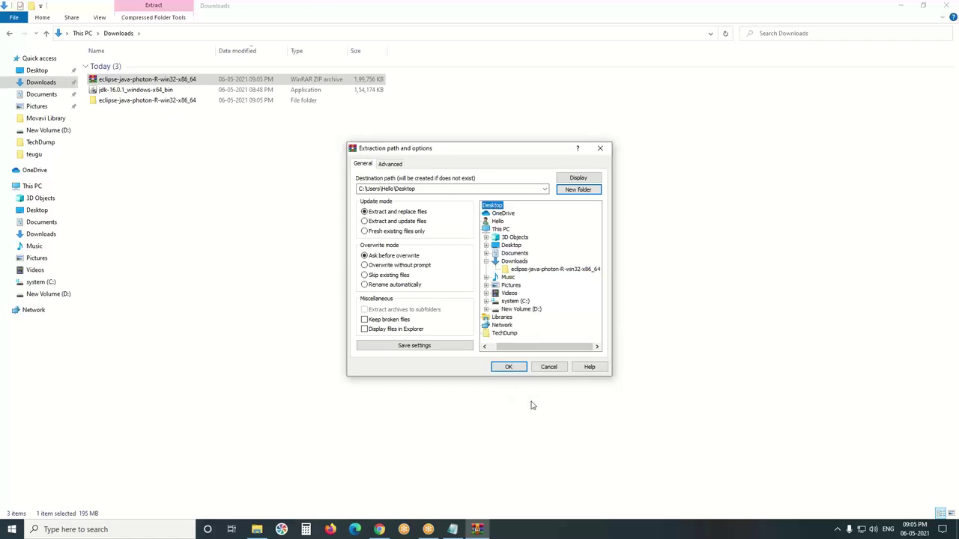
{"action": "left_click", "coordinate": [511, 367]}
{"action": "left_click", "coordinate": [901, 6]}
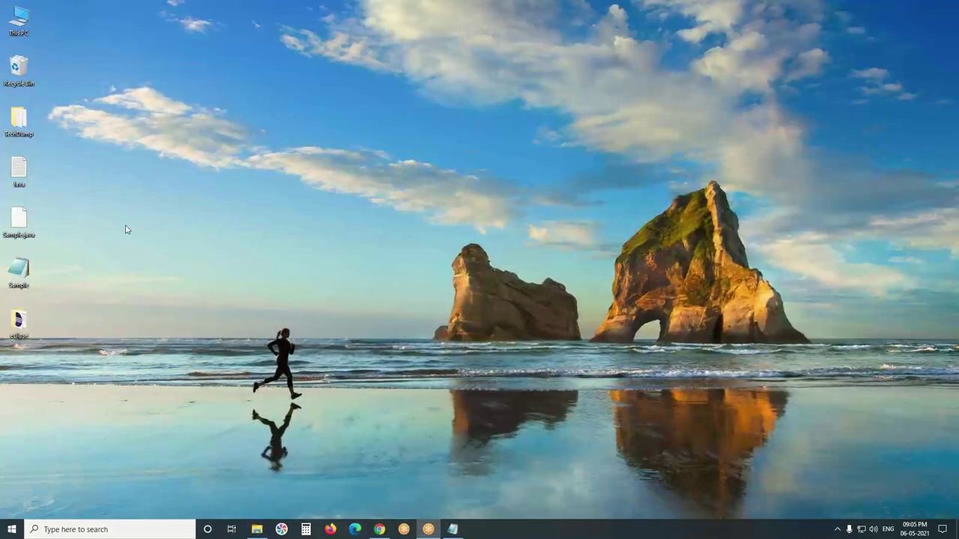
- Start the eclipse application from the extracted eclipse folder on the desktop and close the folder window
{"action": "double_click", "coordinate": [20, 322]}
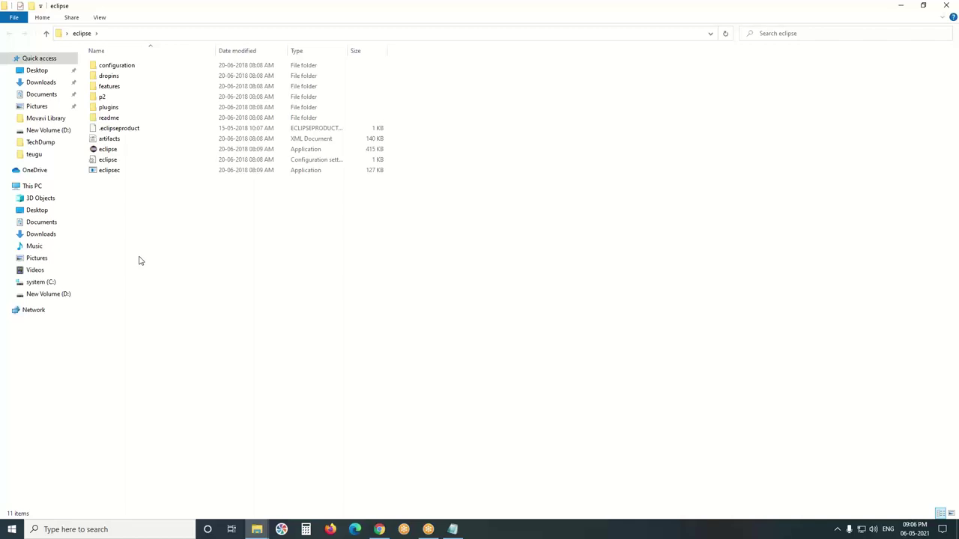
{"action": "left_click", "coordinate": [106, 151]}
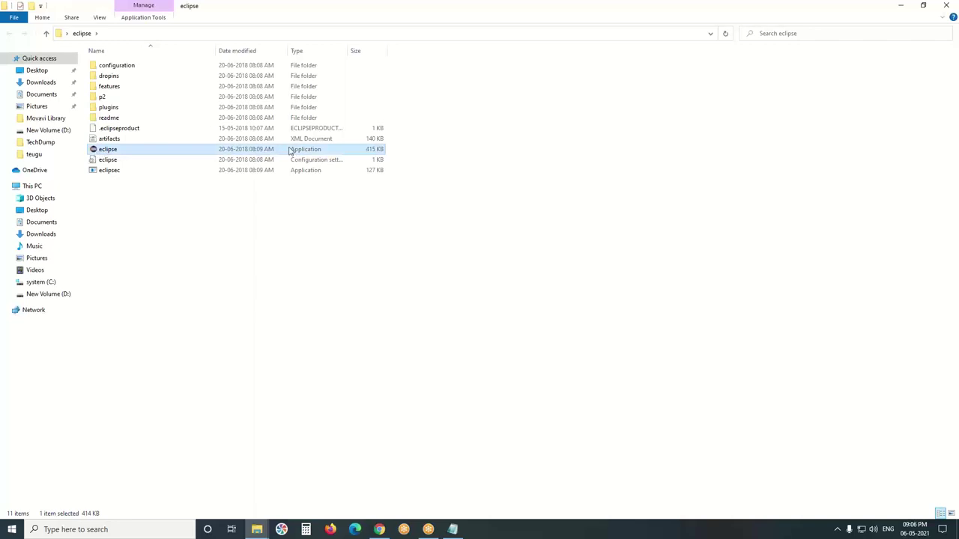
{"action": "double_click", "coordinate": [120, 150]}
{"action": "left_click", "coordinate": [945, 6]}
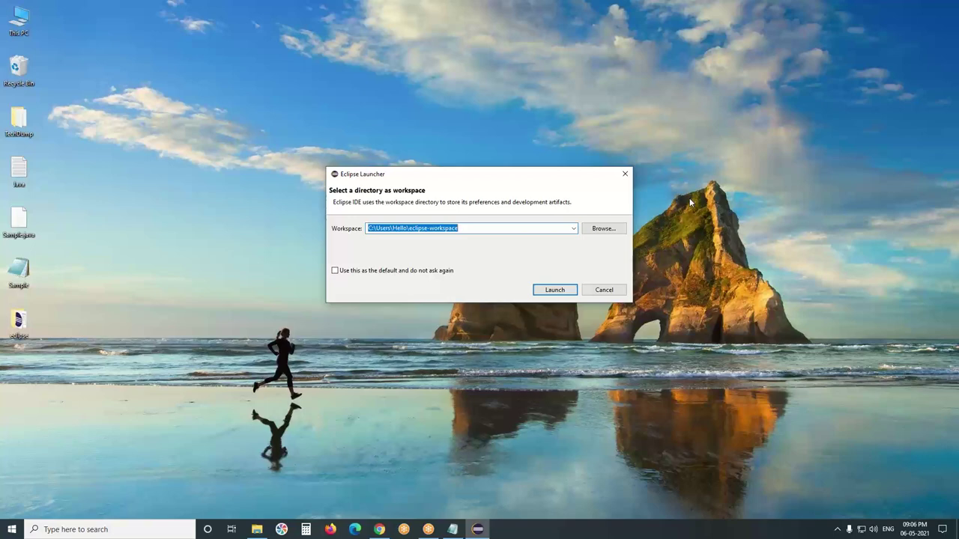
- Launch Eclipse with the suggested eclipse-workspace directory as the workspace
{"action": "left_click", "coordinate": [477, 226]}
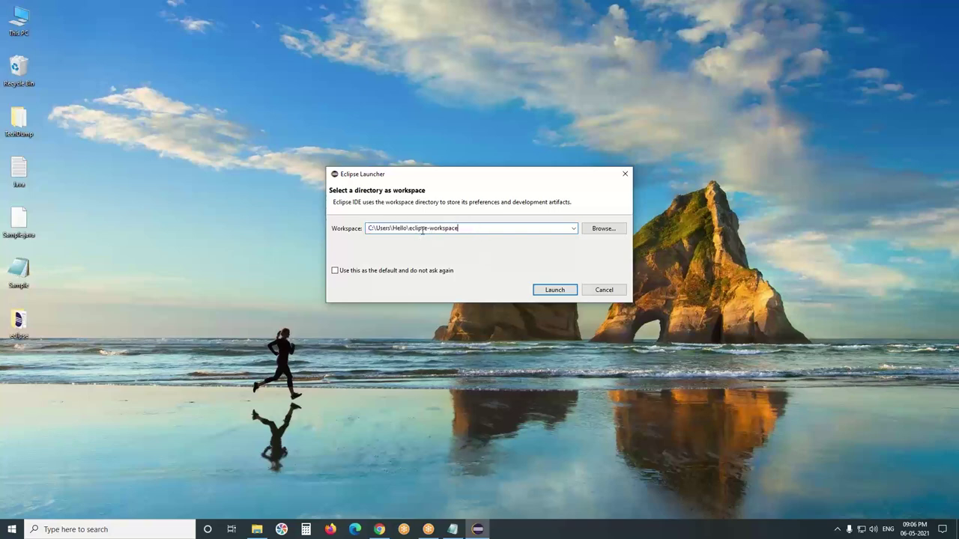
{"action": "double_click", "coordinate": [447, 229]}
{"action": "left_click", "coordinate": [552, 291]}
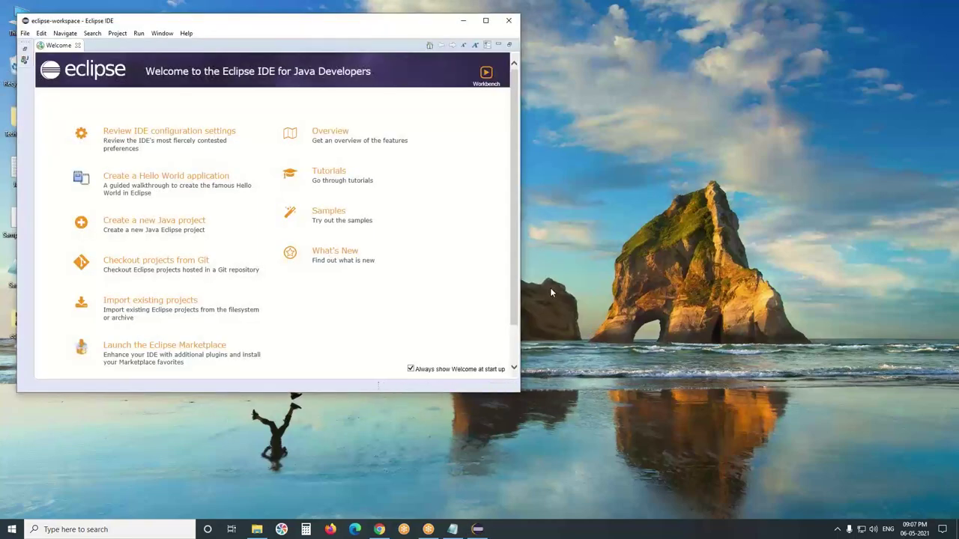
- Maximize Eclipse, turn off always showing the Welcome page at start up, and go to the workbench
{"action": "left_click", "coordinate": [485, 20]}
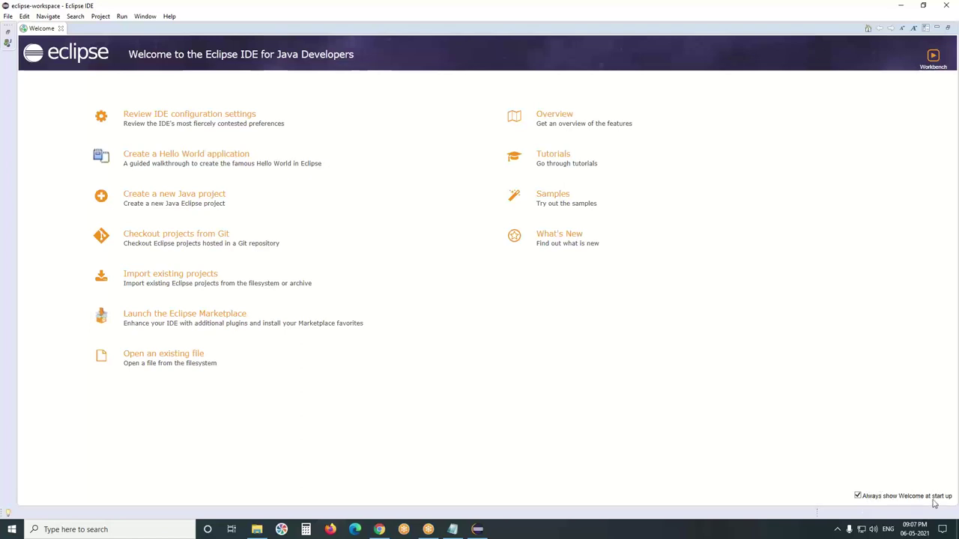
{"action": "left_click", "coordinate": [858, 496]}
{"action": "left_click", "coordinate": [931, 61]}
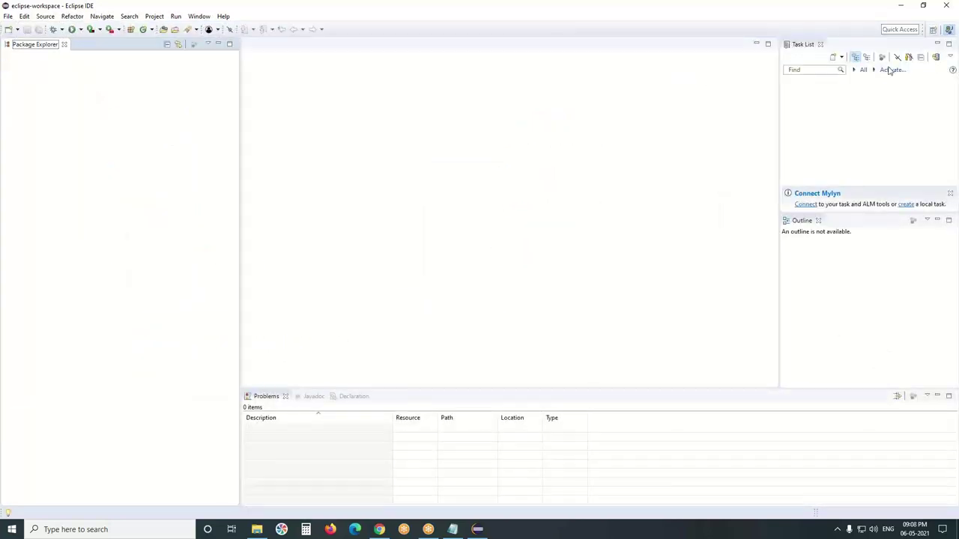
- Minimize the Task List, Outline and Problems views in the workbench
{"action": "left_click", "coordinate": [936, 44]}
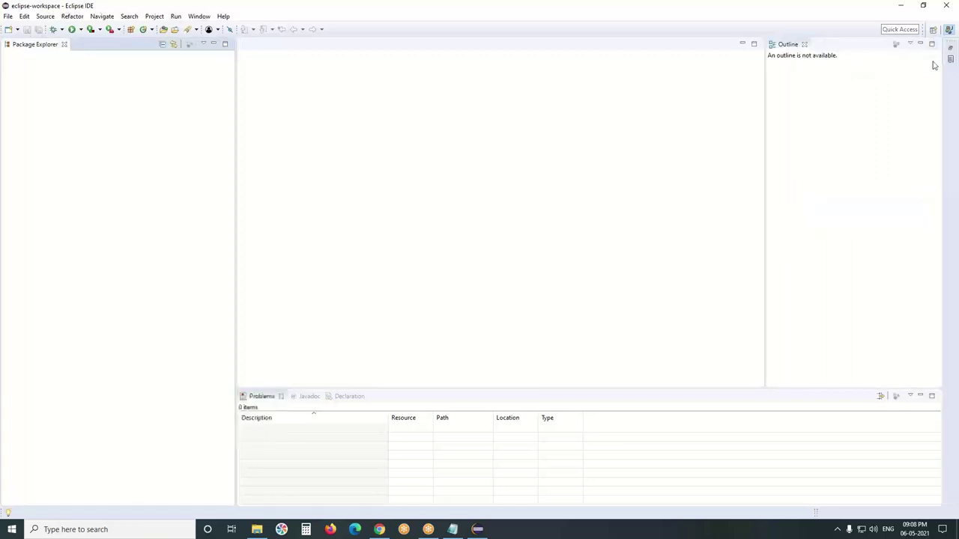
{"action": "left_click", "coordinate": [920, 44]}
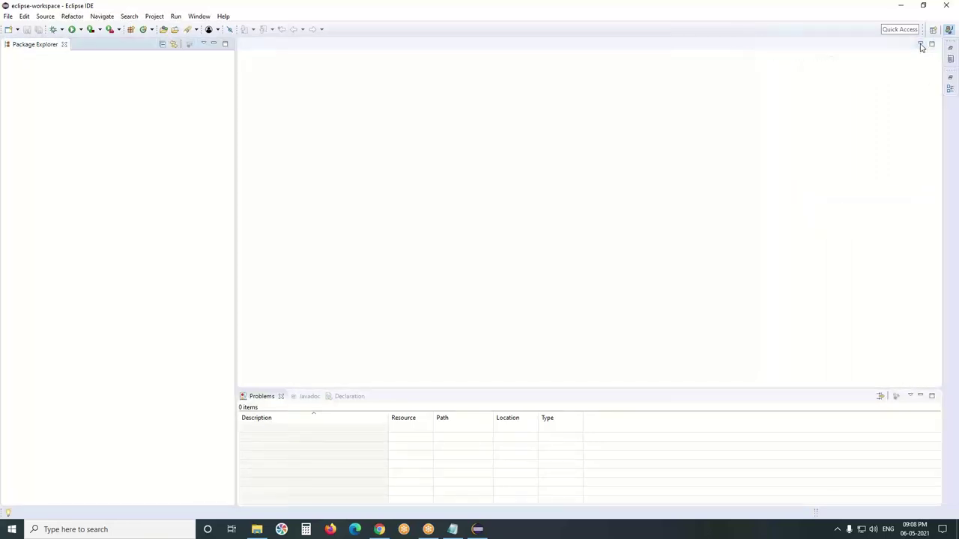
{"action": "left_click", "coordinate": [920, 396]}
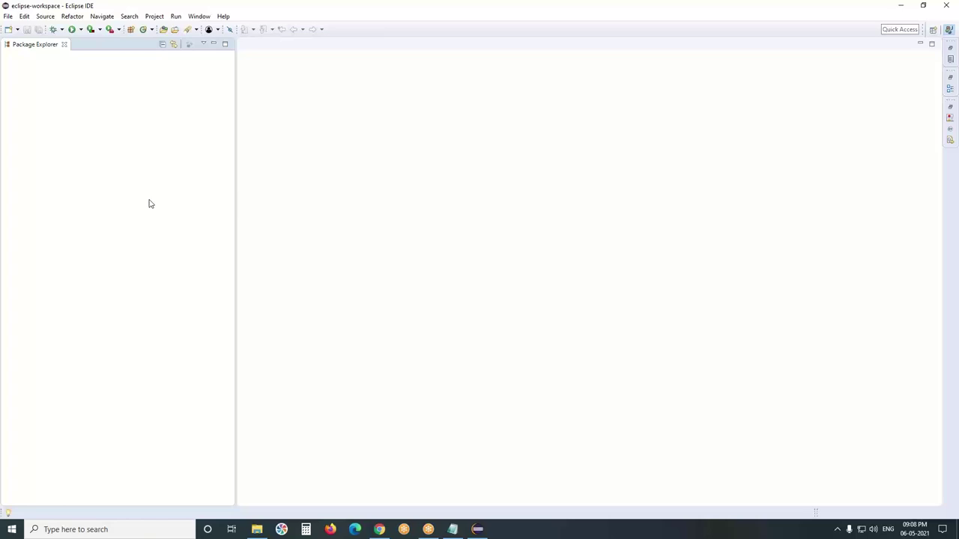
- Create a Java project named myProject with the default settings and without a module-info.java file
{"action": "left_click", "coordinate": [8, 16]}
{"action": "mouse_move", "coordinate": [150, 25]}
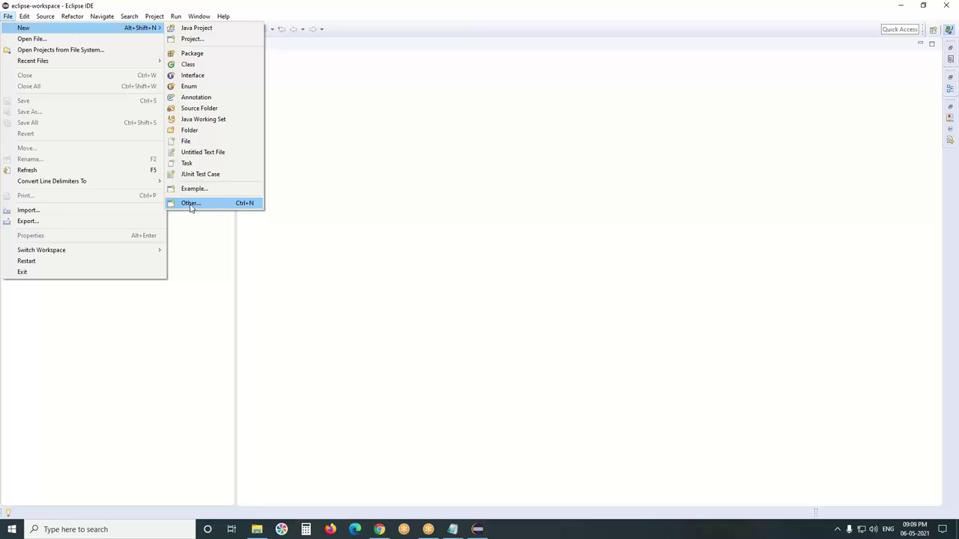
{"action": "left_click", "coordinate": [197, 28]}
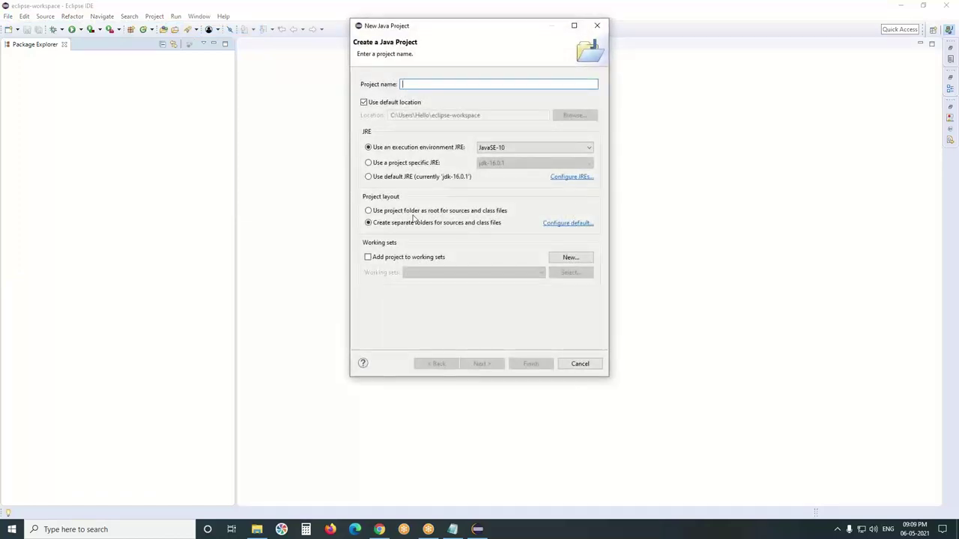
{"action": "type", "text": "my"}
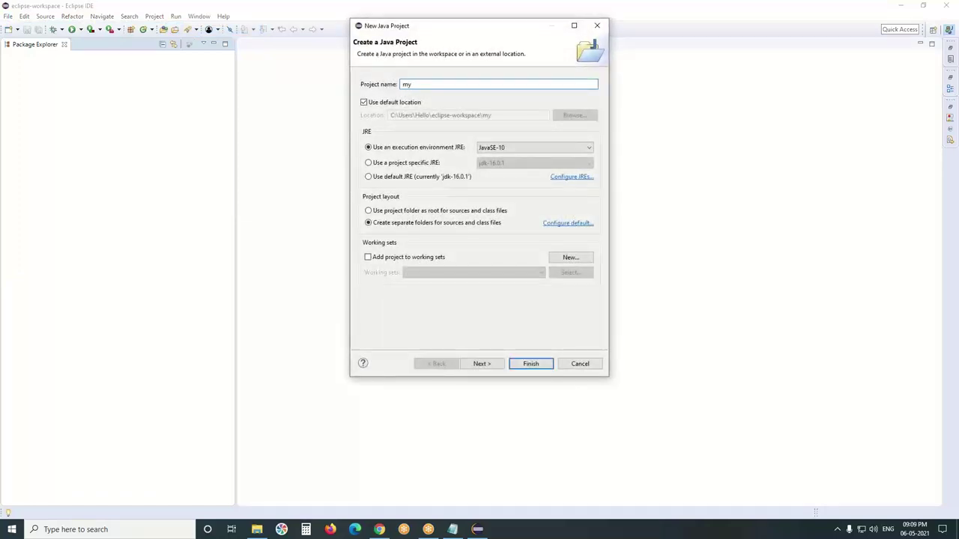
{"action": "type", "text": "Project"}
{"action": "left_click", "coordinate": [530, 364]}
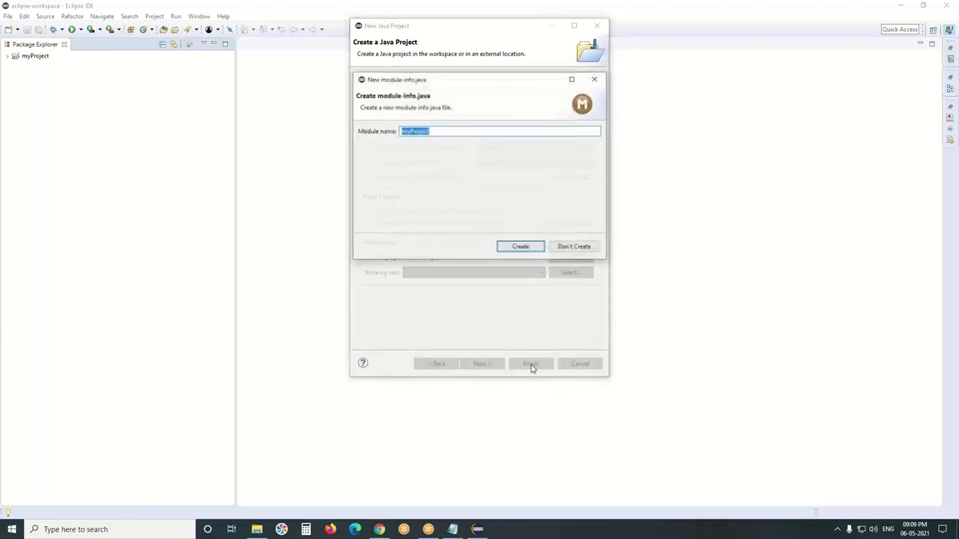
{"action": "left_click", "coordinate": [577, 251]}
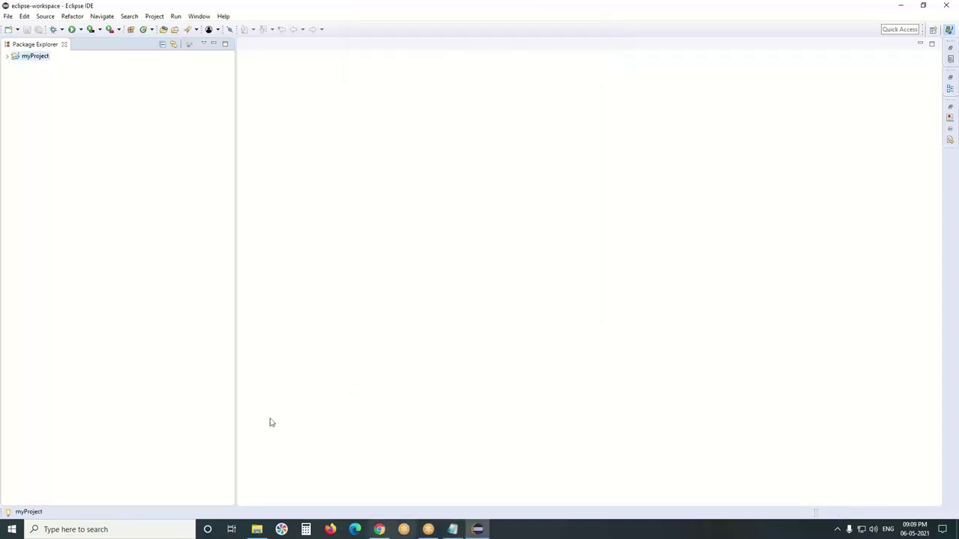
- Add a package named admin to the source folder of myProject
{"action": "right_click", "coordinate": [28, 62]}
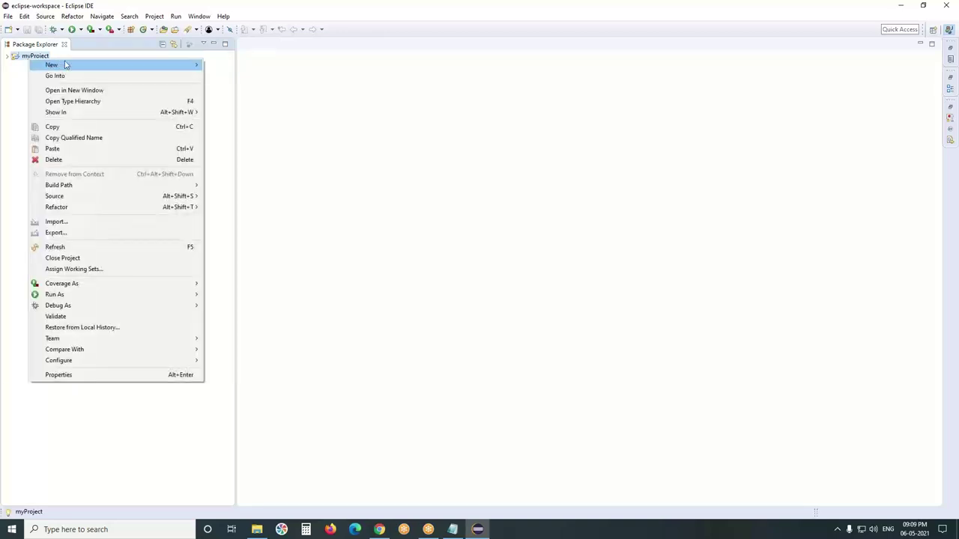
{"action": "mouse_move", "coordinate": [65, 64]}
{"action": "left_click", "coordinate": [229, 89]}
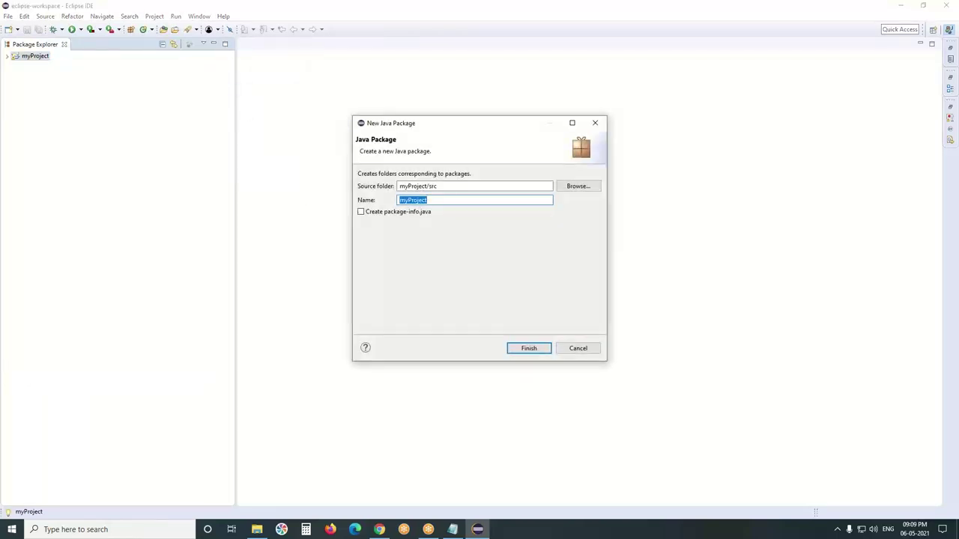
{"action": "type", "text": "admin"}
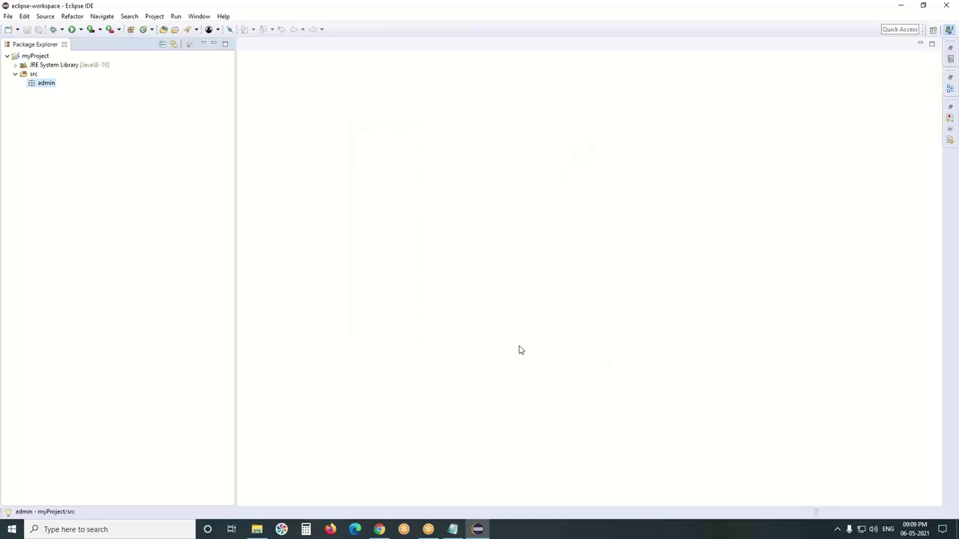
- Create a public class named Sample in the admin package, including the public static void main(String[] args) method stub
{"action": "right_click", "coordinate": [51, 88]}
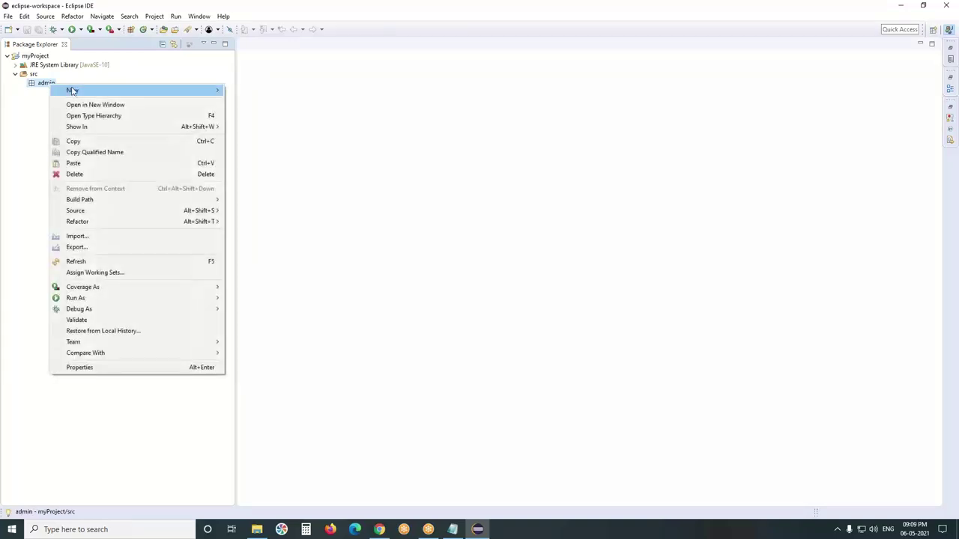
{"action": "mouse_move", "coordinate": [152, 91]}
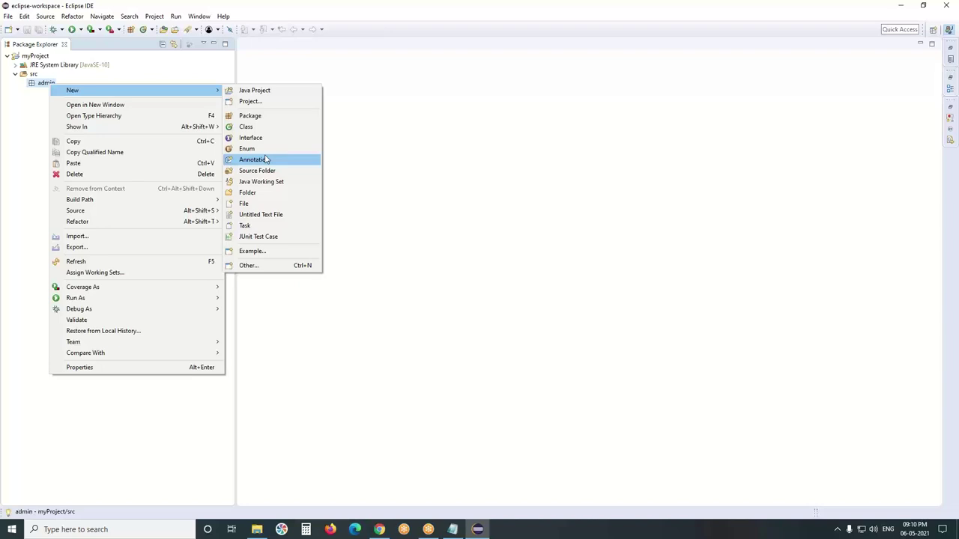
{"action": "left_click", "coordinate": [253, 127]}
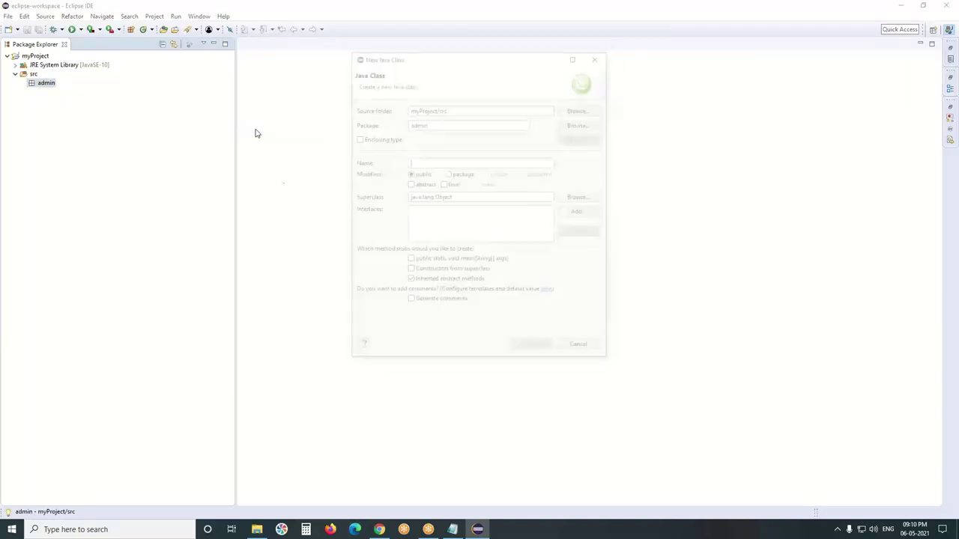
{"action": "type", "text": "Sample"}
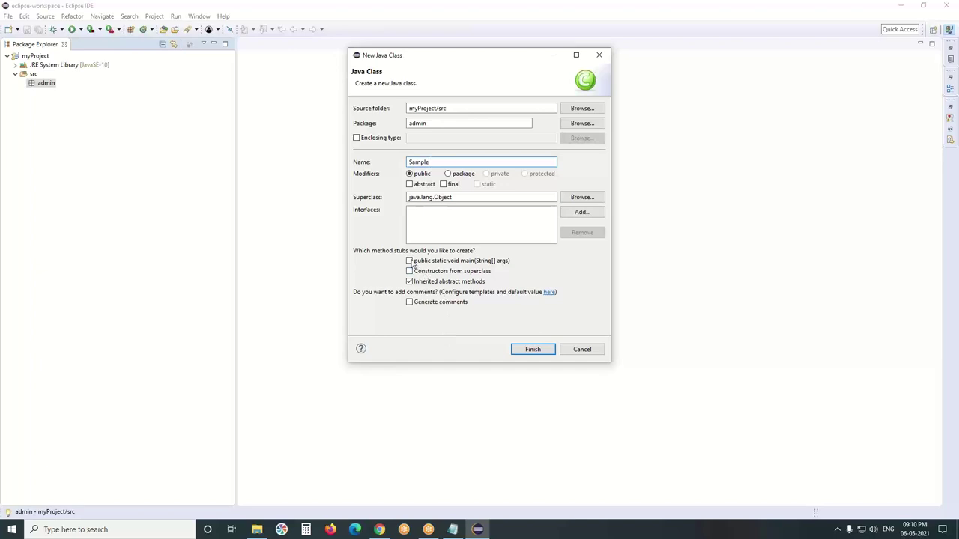
{"action": "left_click", "coordinate": [412, 262]}
{"action": "left_click", "coordinate": [533, 349]}
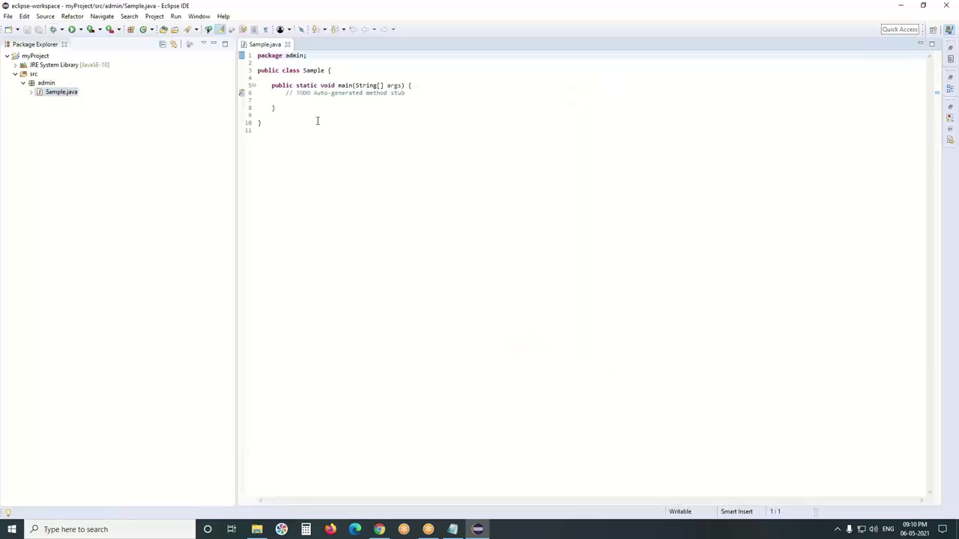
- Replace the TODO comment in the main method with System.out.println("Hello Java World"); using the sysout code template
{"action": "left_click_drag", "start_coordinate": [278, 94], "coordinate": [426, 90]}
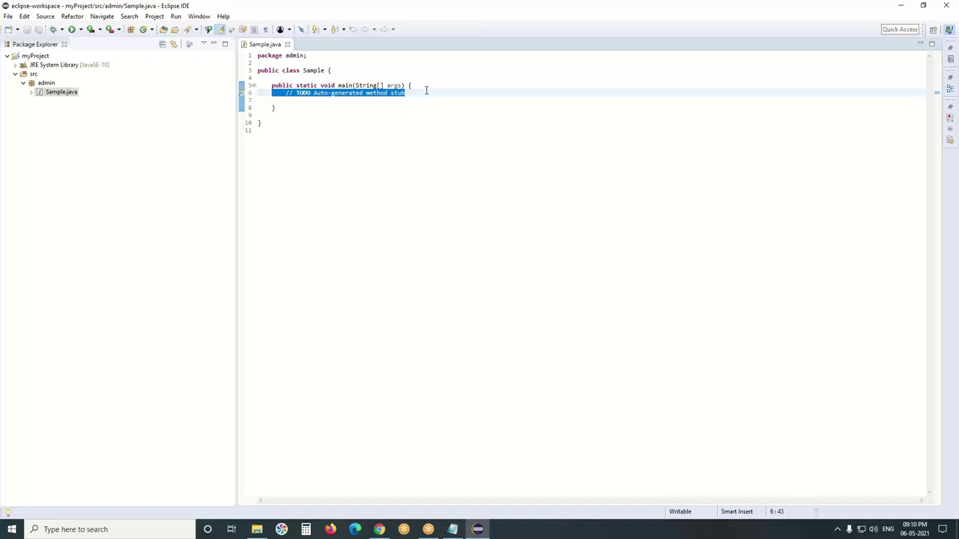
{"action": "key", "text": "BackSpace"}
{"action": "type", "text": "Sy"}
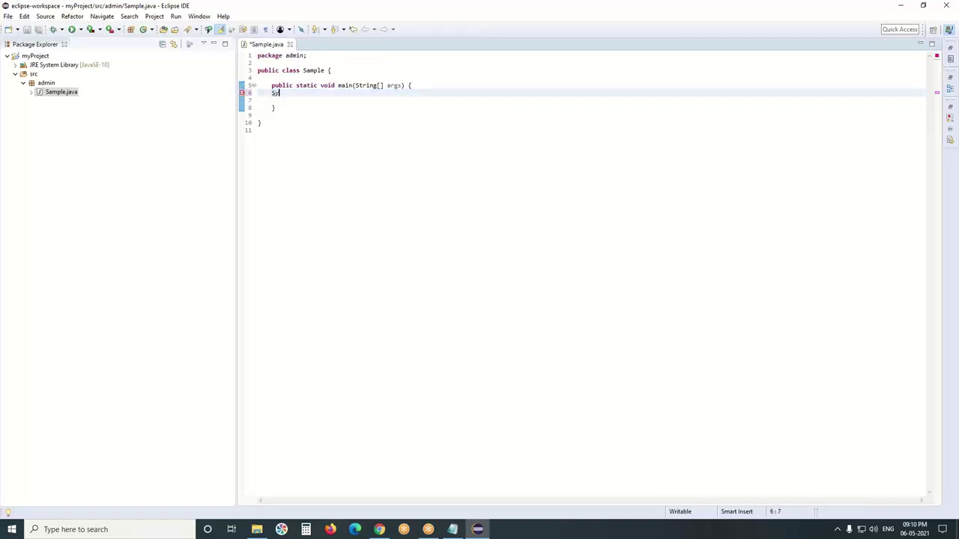
{"action": "type", "text": "so"}
{"action": "key", "text": "ctrl+space"}
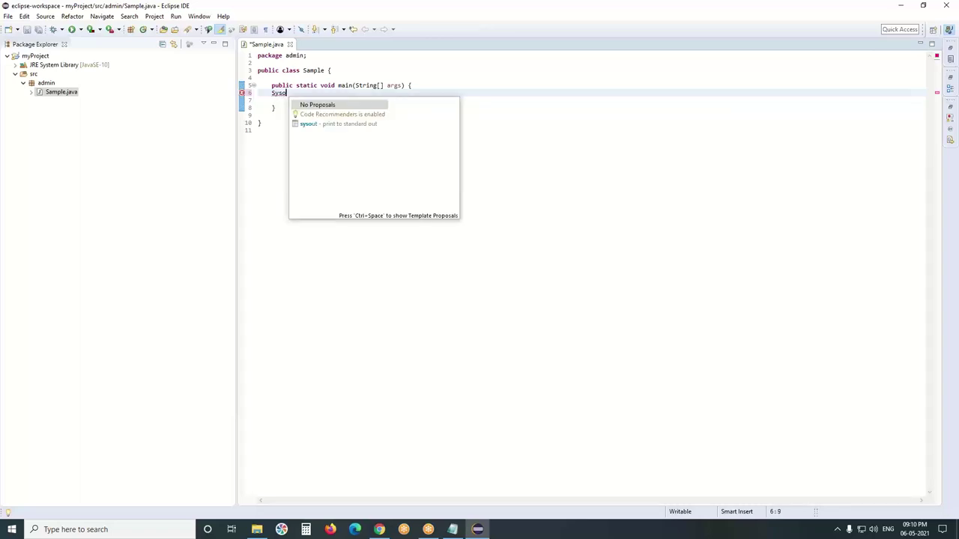
{"action": "key", "text": "Escape"}
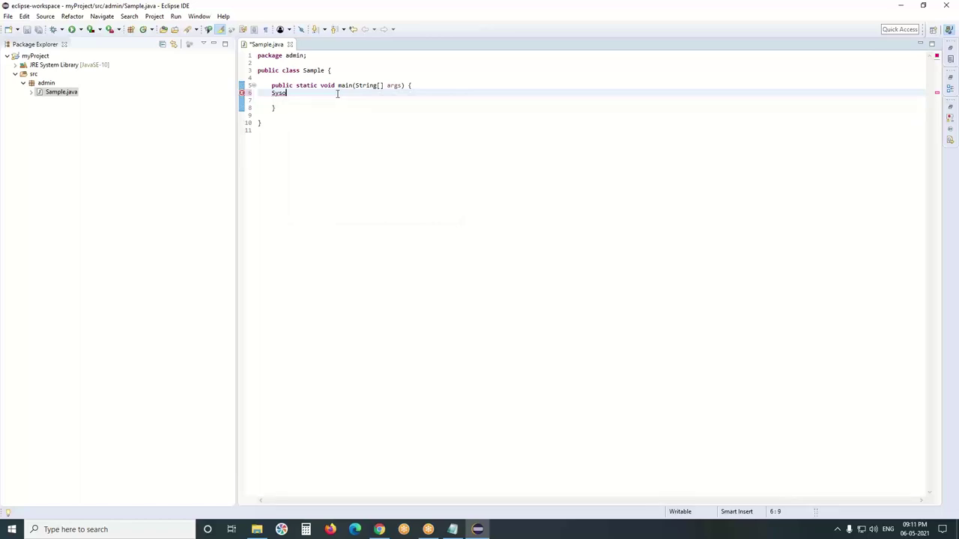
{"action": "key", "text": "ctrl+space"}
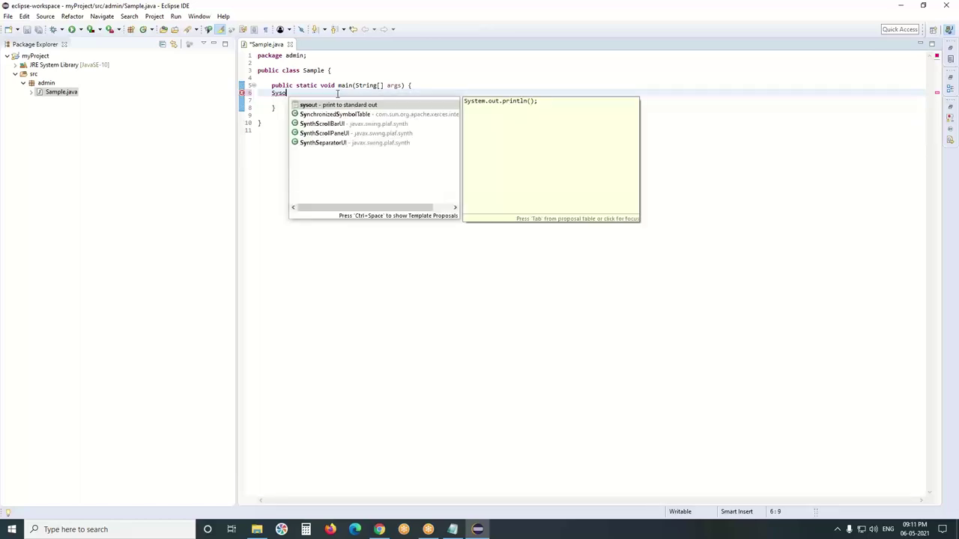
{"action": "key", "text": "Return"}
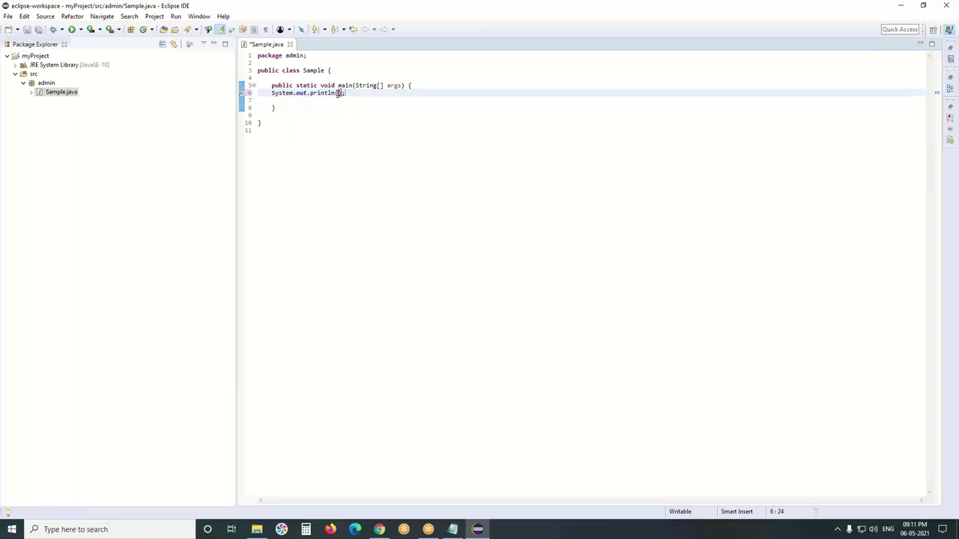
{"action": "type", "text": "\"Hello Java World"}
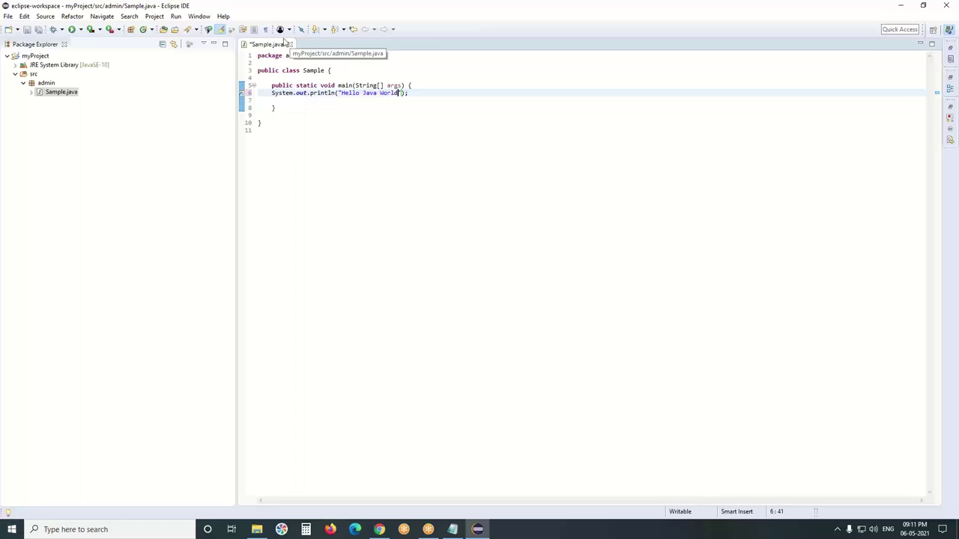
- Save and run Sample.java, enlarge the Console to check the printed output, and return to the code editor
{"action": "left_click", "coordinate": [71, 30]}
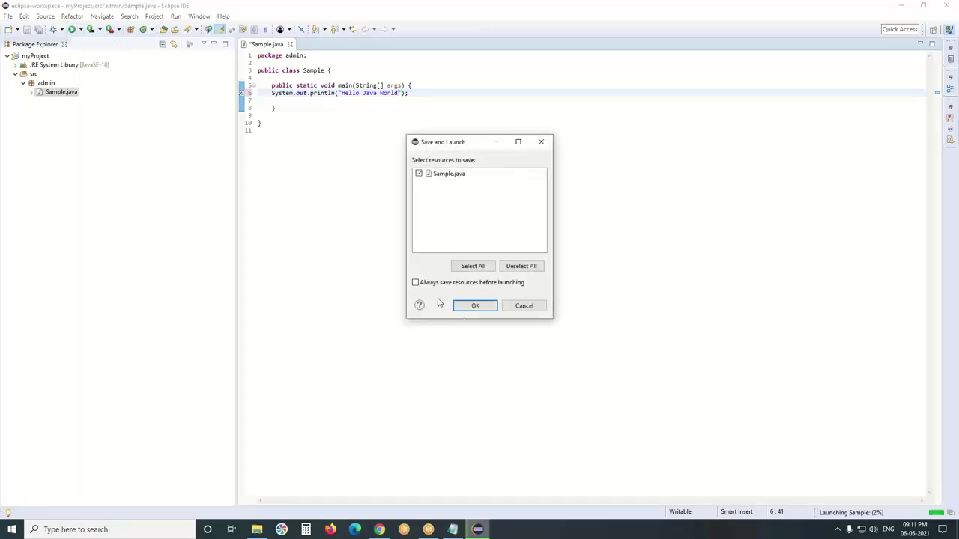
{"action": "left_click", "coordinate": [479, 305]}
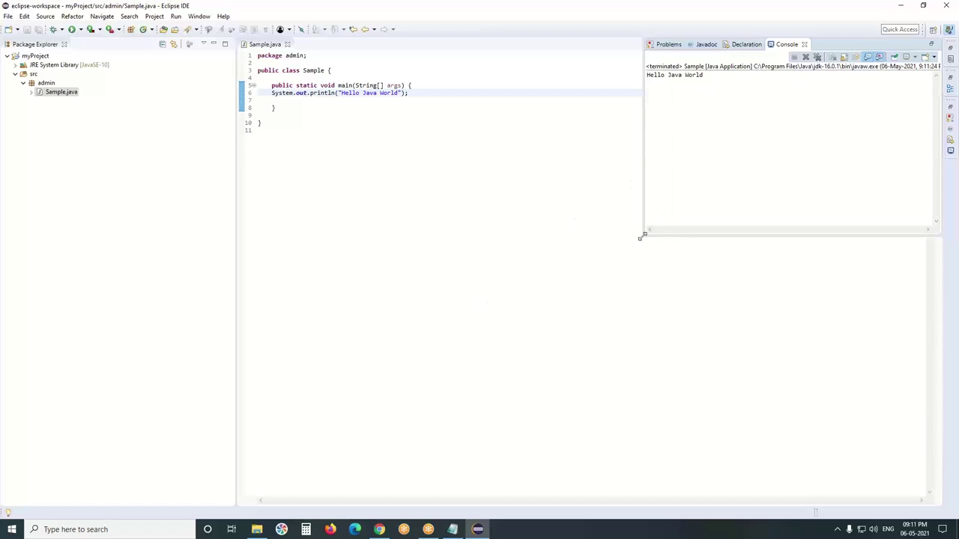
{"action": "left_click_drag", "start_coordinate": [642, 237], "coordinate": [479, 349]}
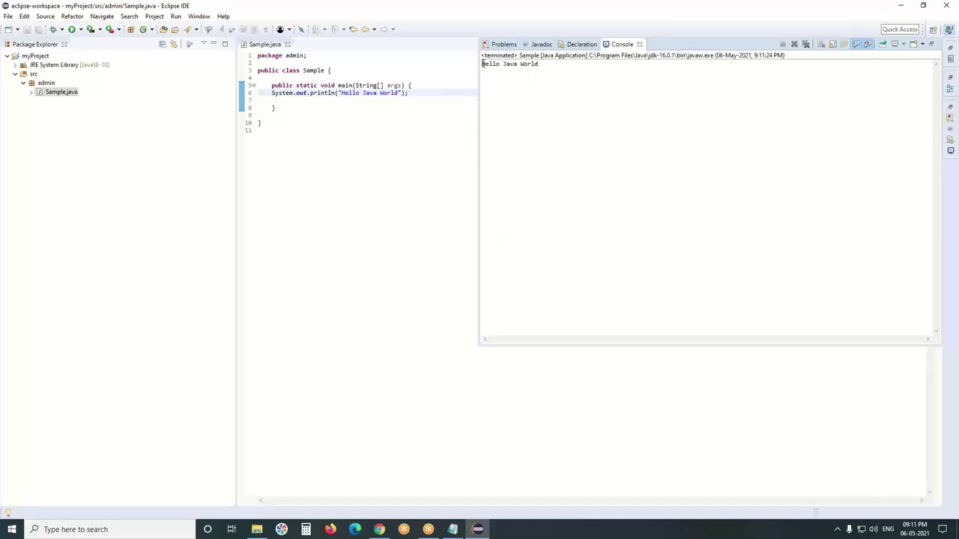
{"action": "left_click_drag", "start_coordinate": [482, 64], "coordinate": [552, 65]}
{"action": "left_click", "coordinate": [430, 119]}
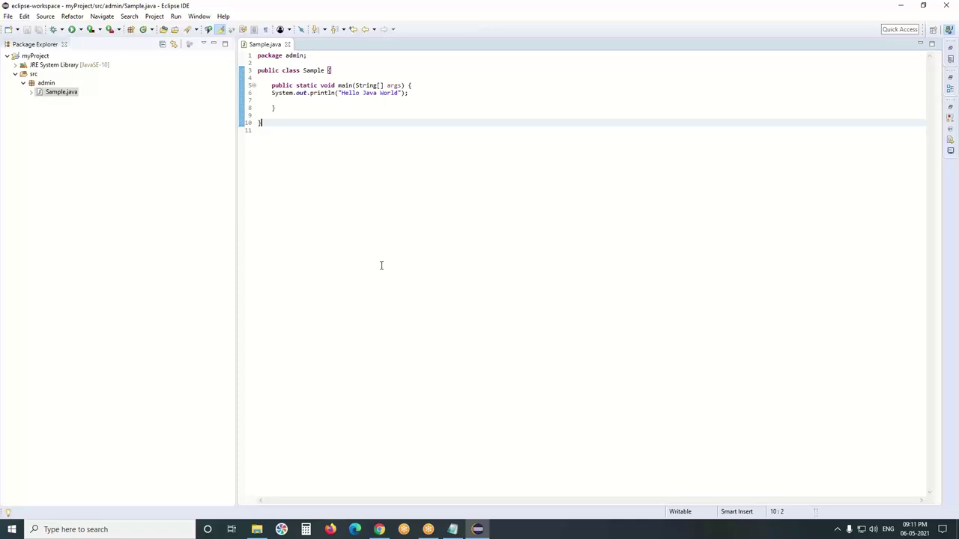
- Open the Eclipse preferences and expand the General and Appearance categories
{"action": "left_click", "coordinate": [194, 18]}
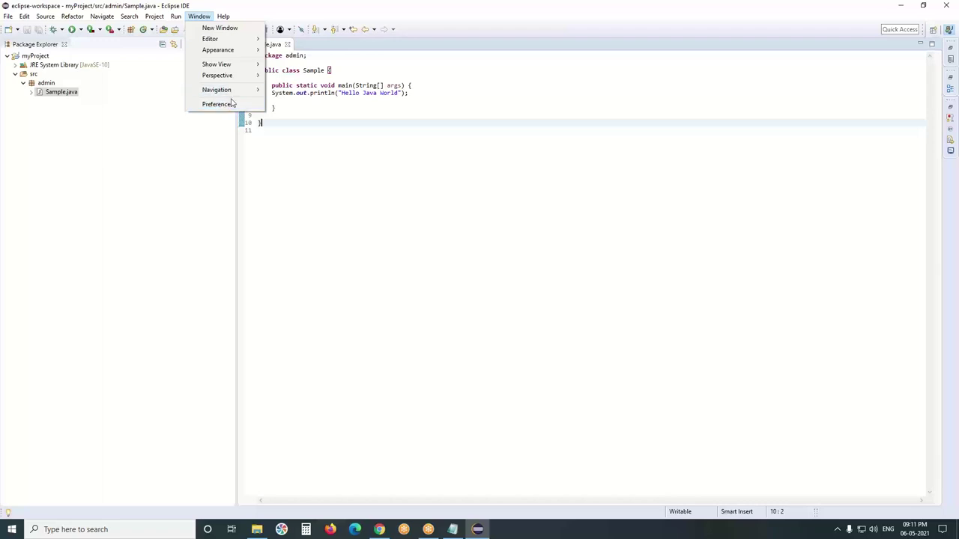
{"action": "left_click", "coordinate": [226, 106]}
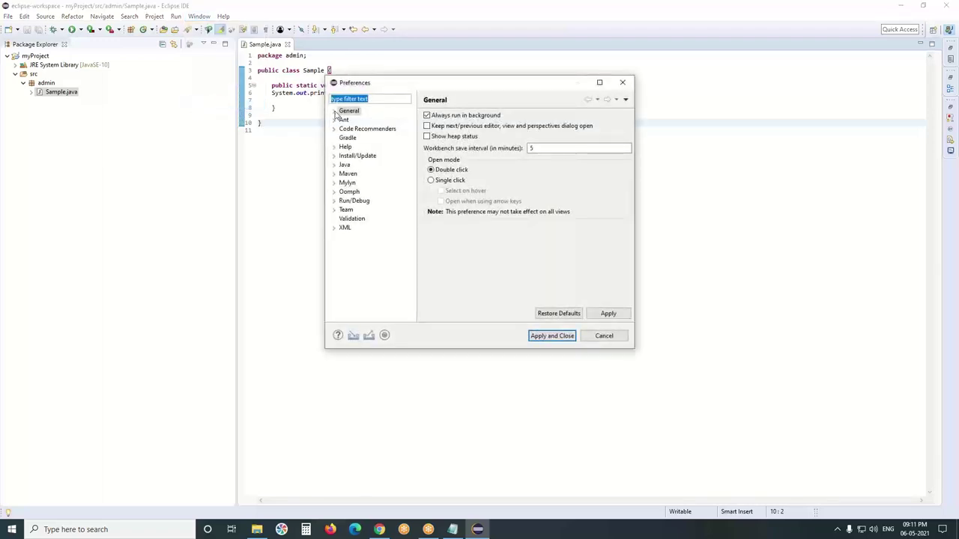
{"action": "left_click", "coordinate": [335, 111]}
{"action": "left_click", "coordinate": [341, 121]}
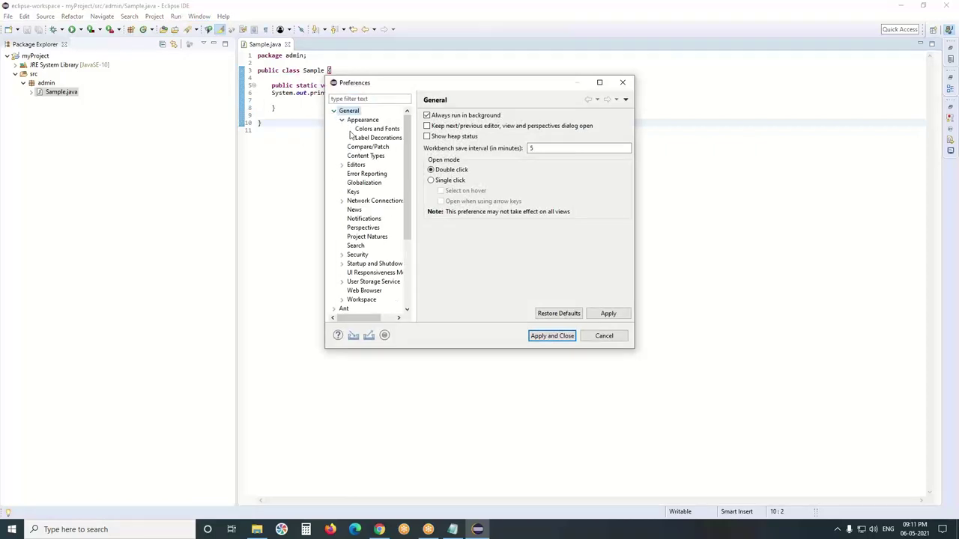